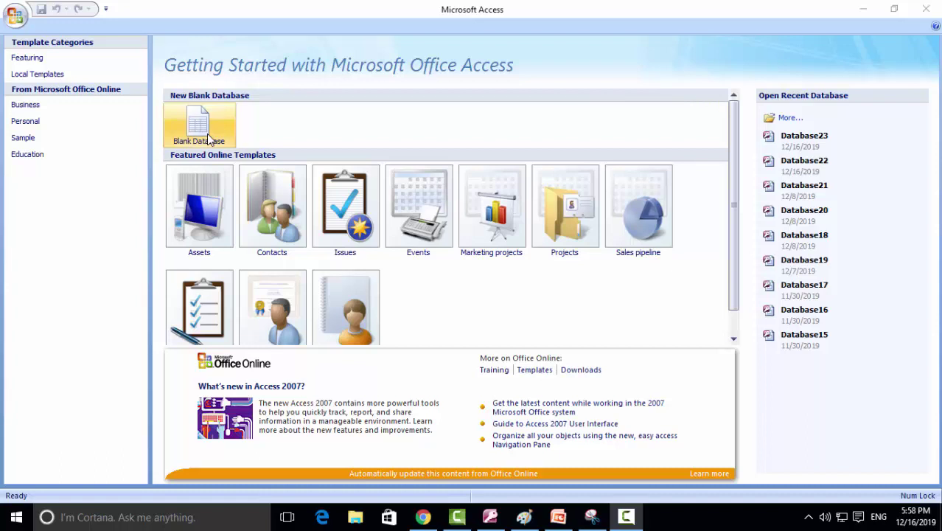
- Create blank database Database24 and save its first table as 'tax' in Design view
click(208, 139)
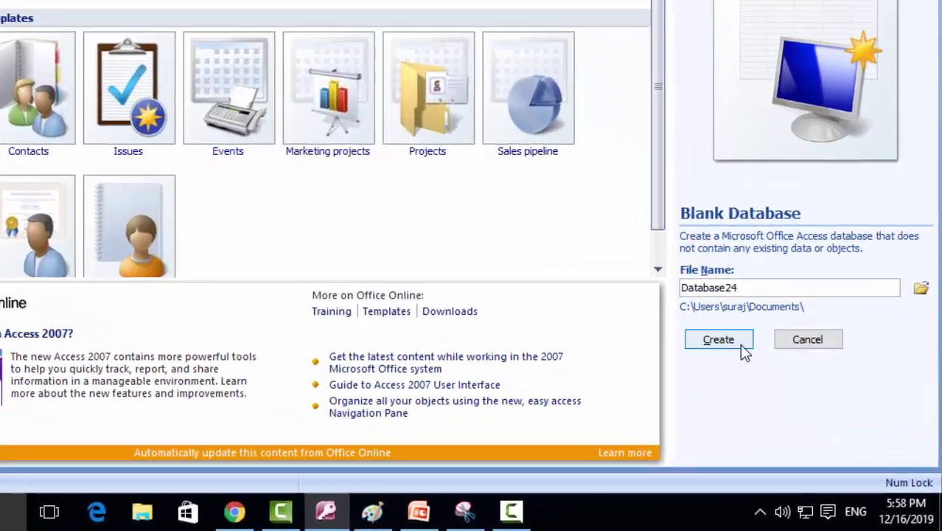
click(757, 372)
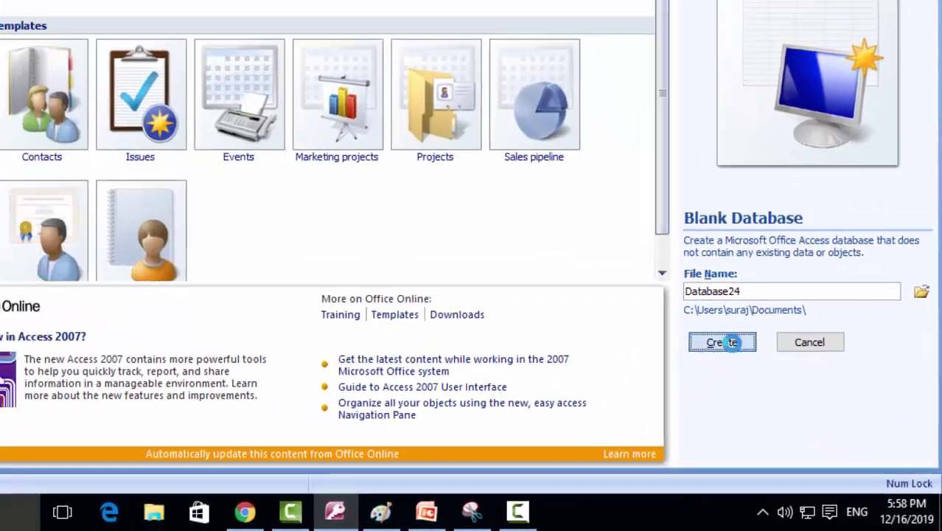
click(14, 70)
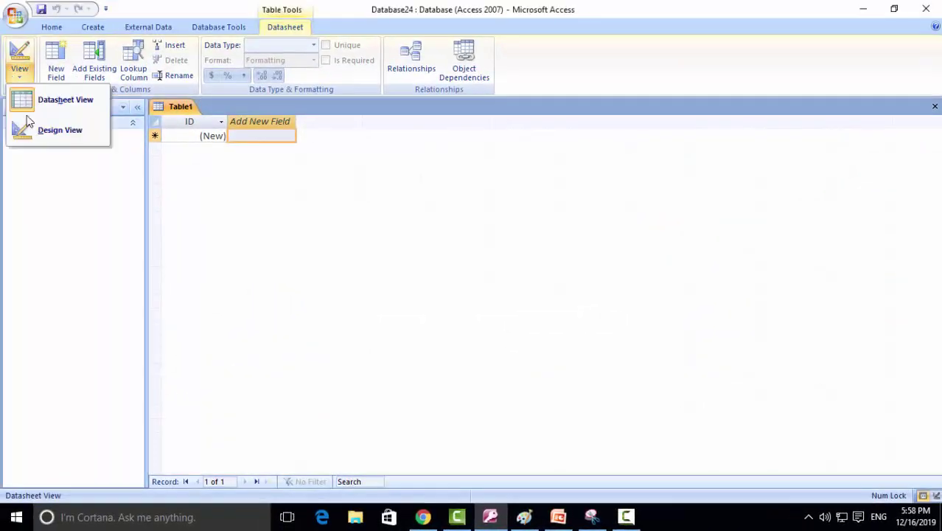
click(31, 129)
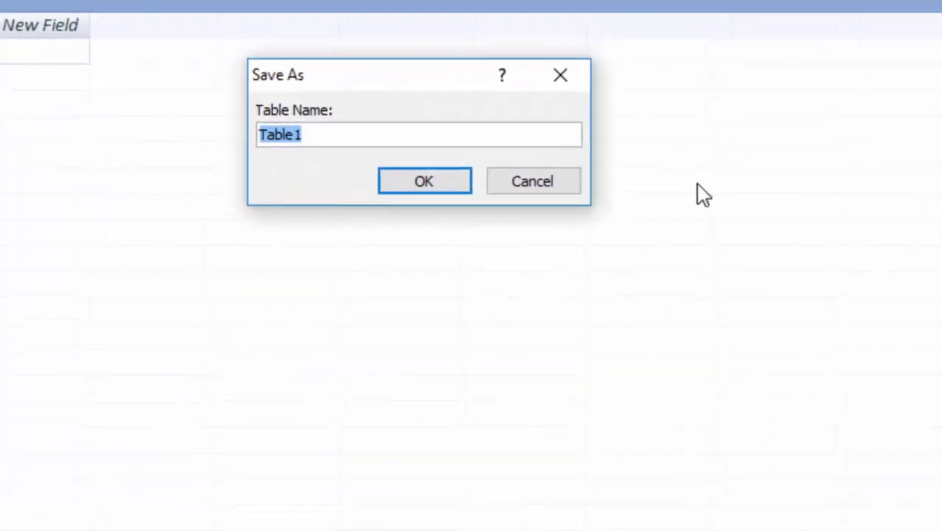
key(BackSpace)
text(g)
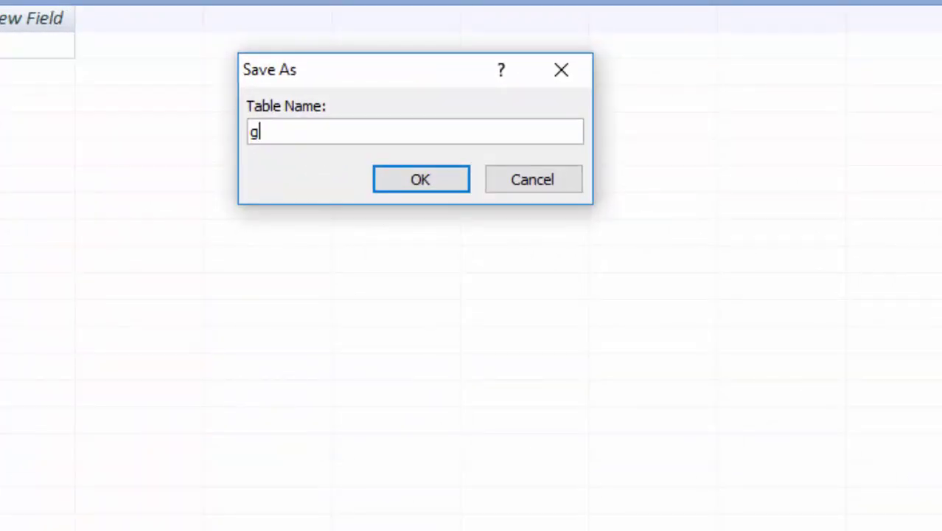
text(s)
key(BackSpace)
key(BackSpace)
text(tax)
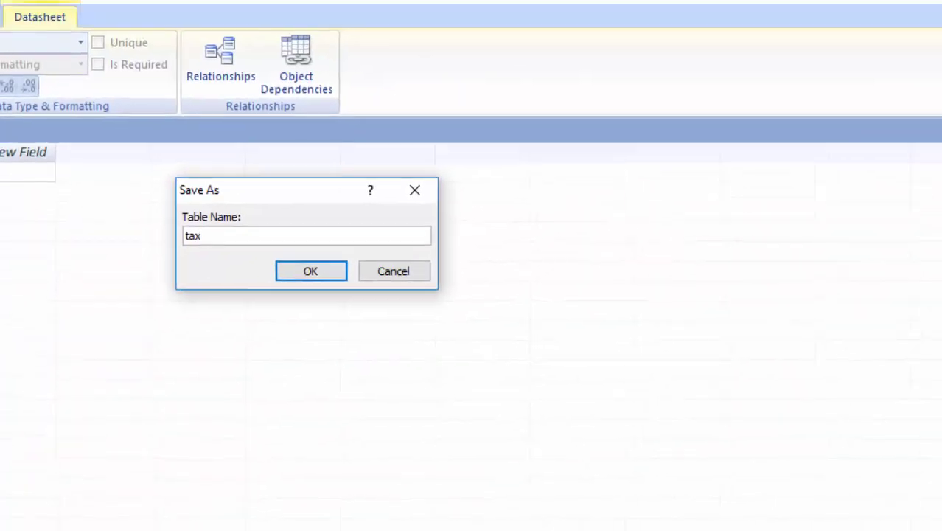
key(Return)
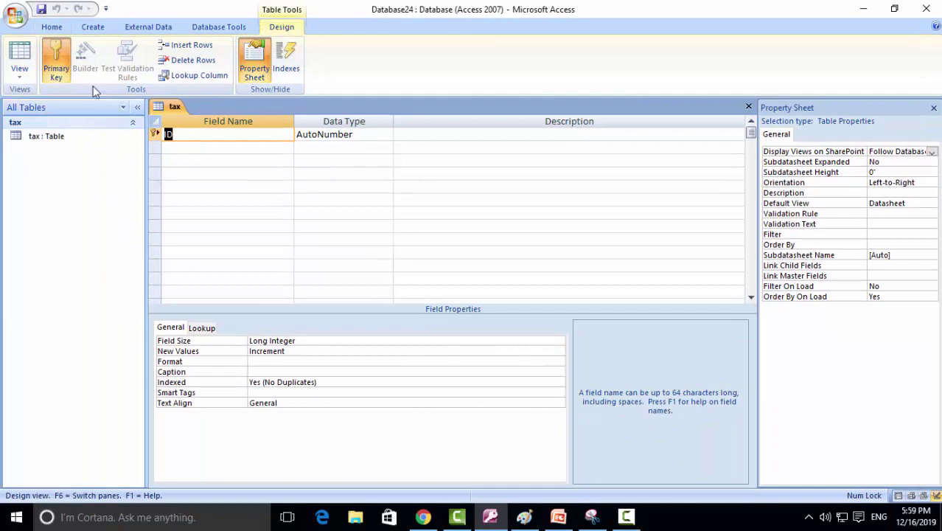
- Rename the ID field to 'Product id' and make it a Text field
click(178, 135)
key(BackSpace)
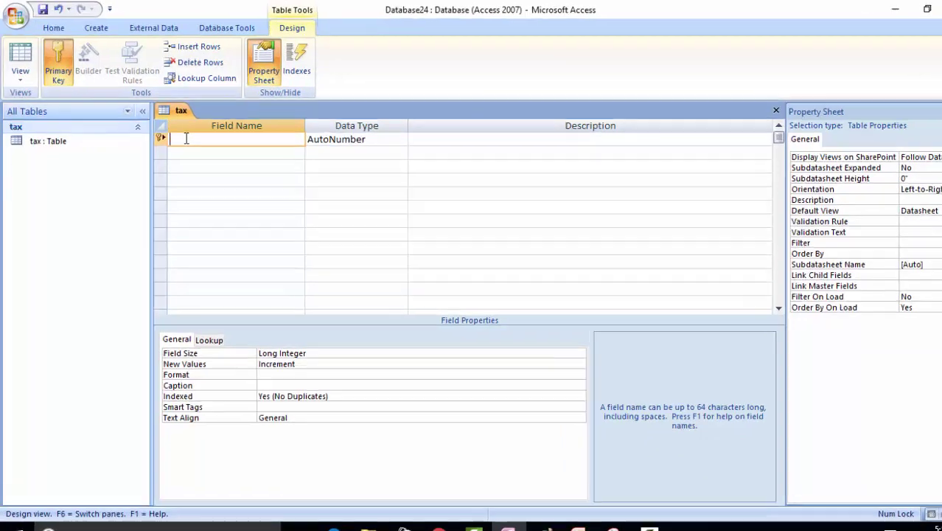
text(Product id)
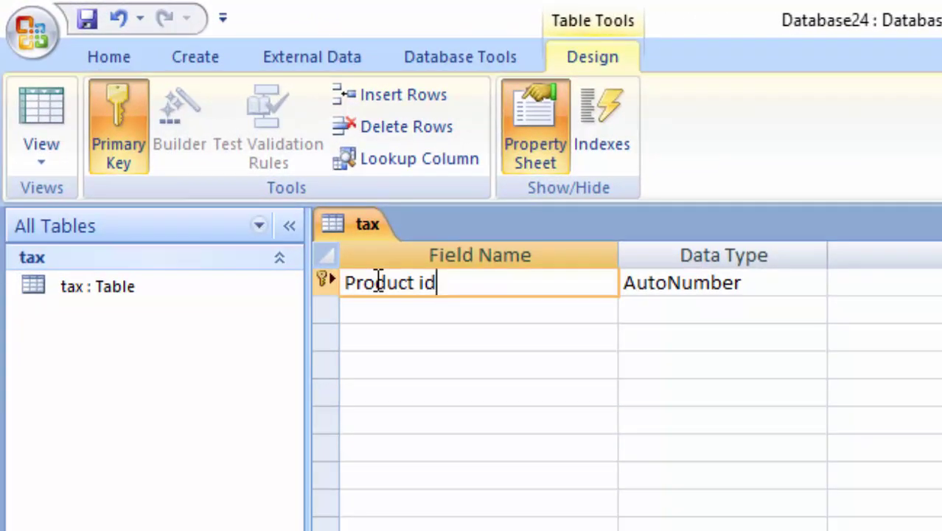
click(761, 284)
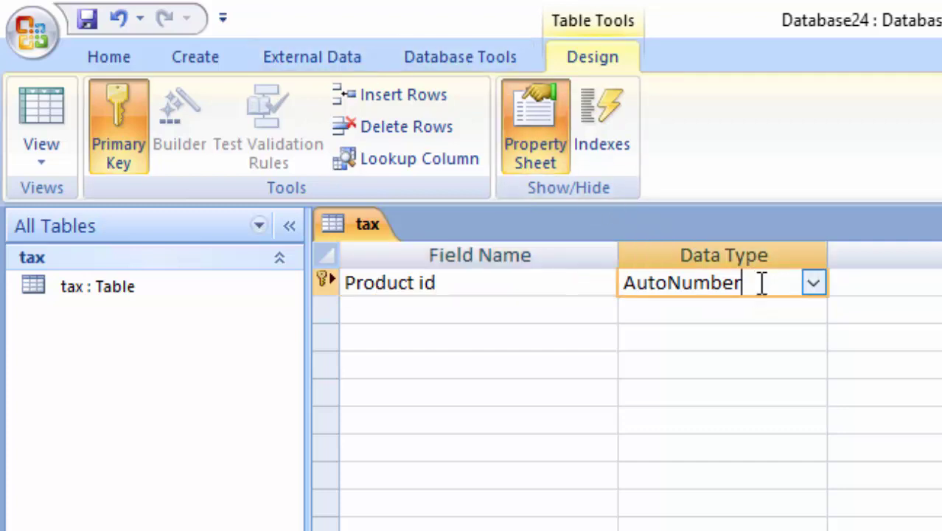
click(812, 284)
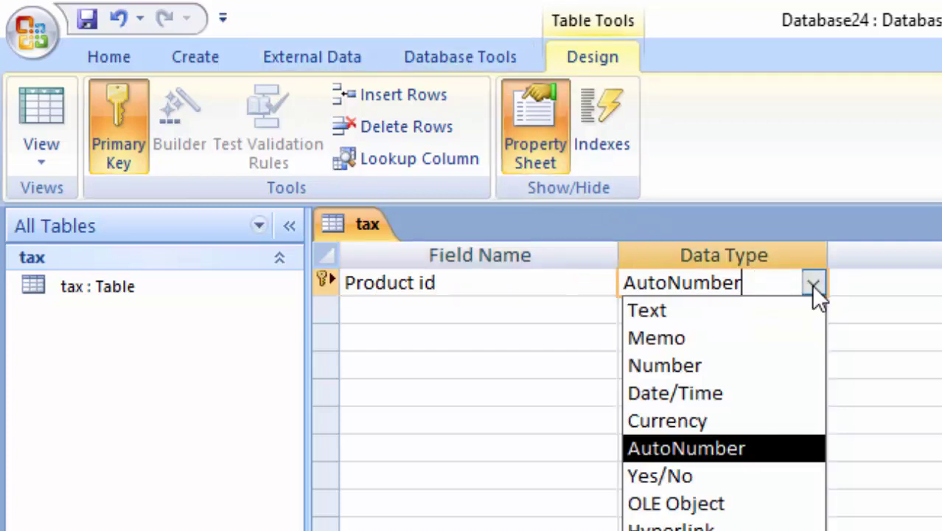
click(757, 328)
- Add 'Product name' as a Text field and 'Product Price' as a Number field
click(461, 308)
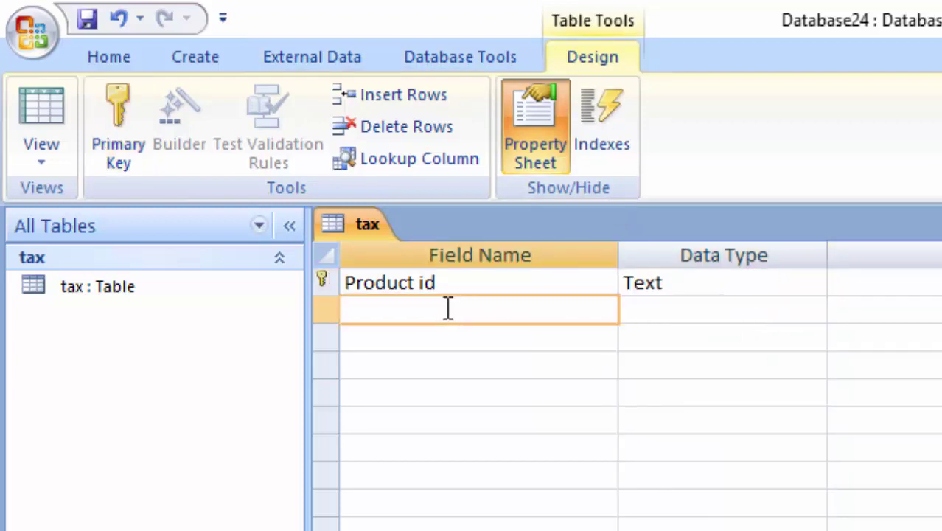
text(Pr)
text(oduct name)
click(456, 337)
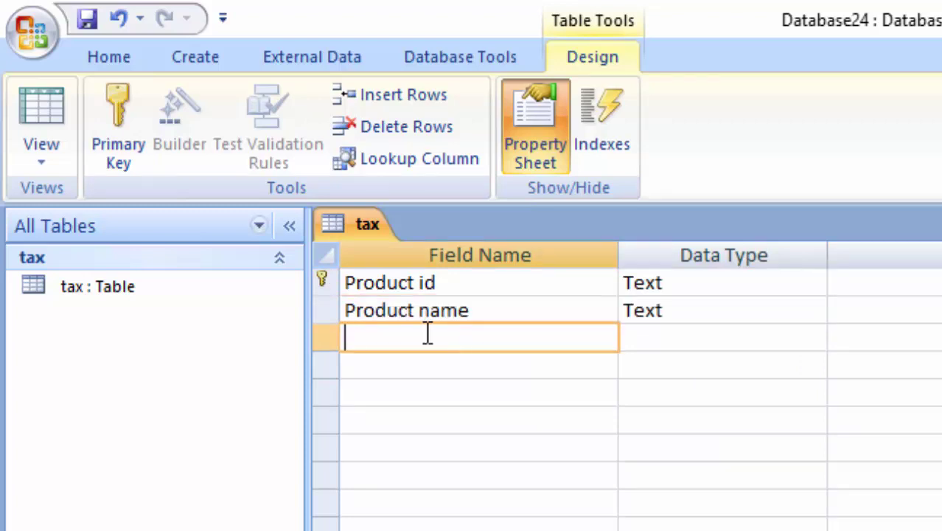
text(Product)
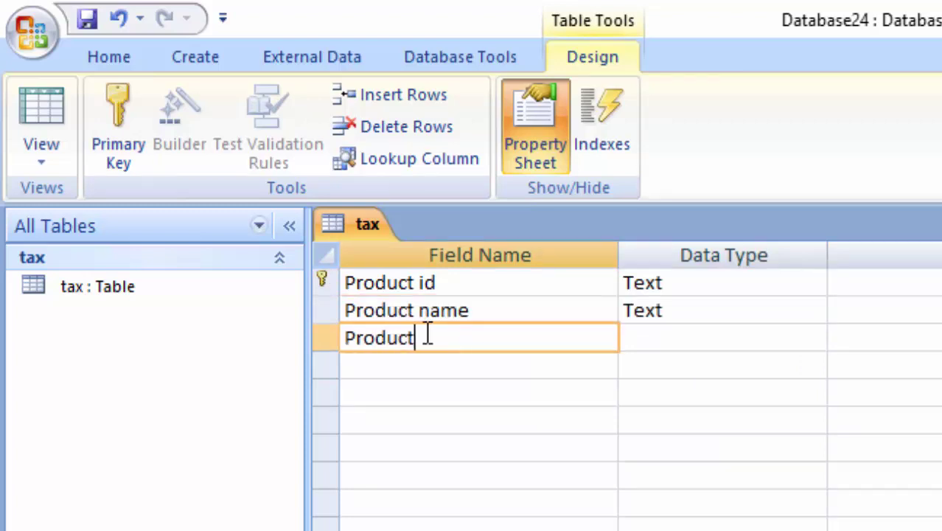
text( Brice)
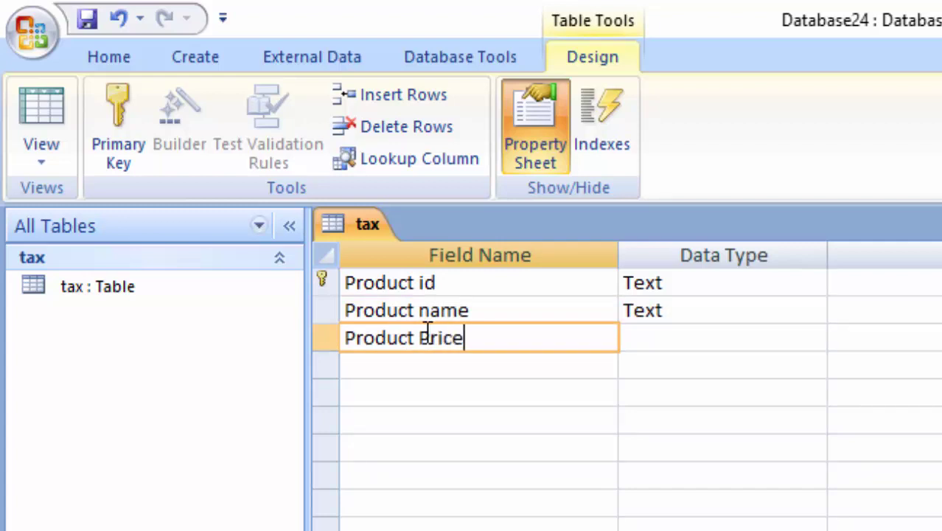
click(429, 337)
key(BackSpace)
text(P)
key(Tab)
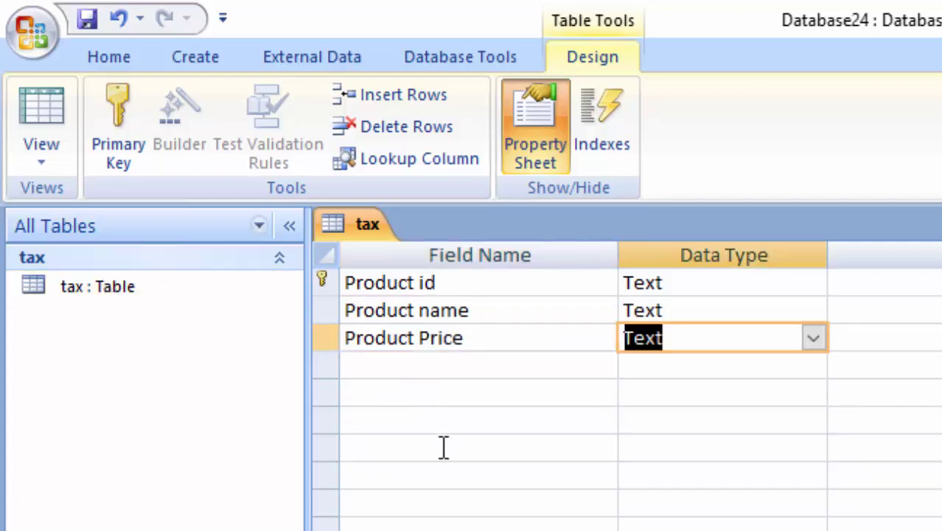
text(number)
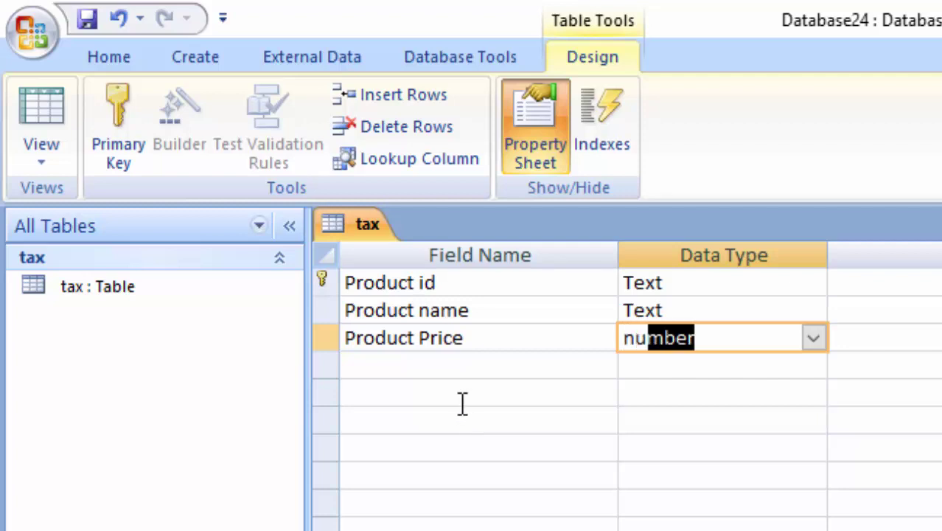
click(428, 364)
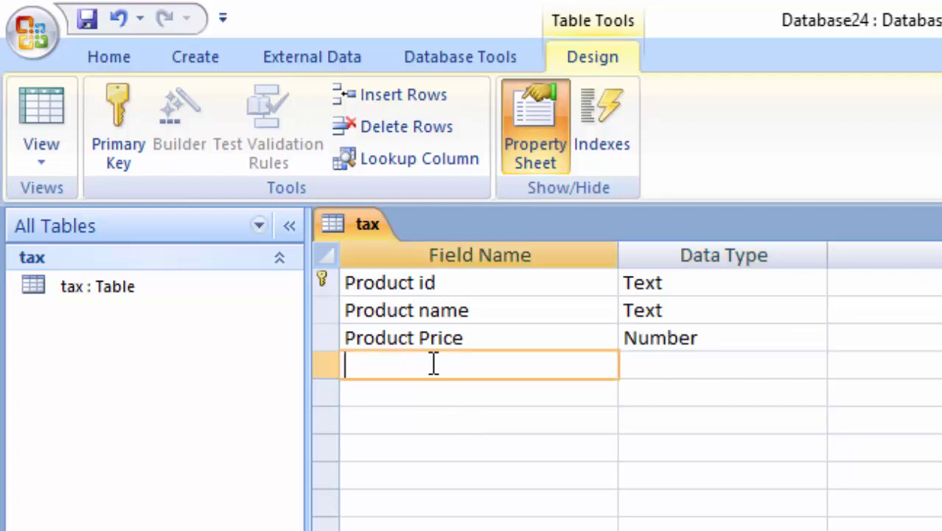
key(Tab)
key(Tab)
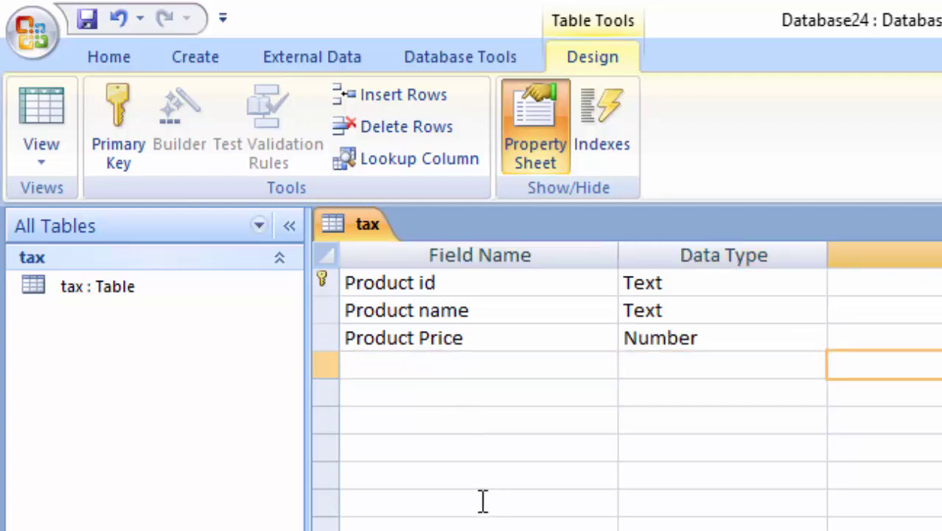
- Add 'Unit' and 'Total' fields, both with Number data type
key(shift+Tab)
key(shift+Tab)
text(Un)
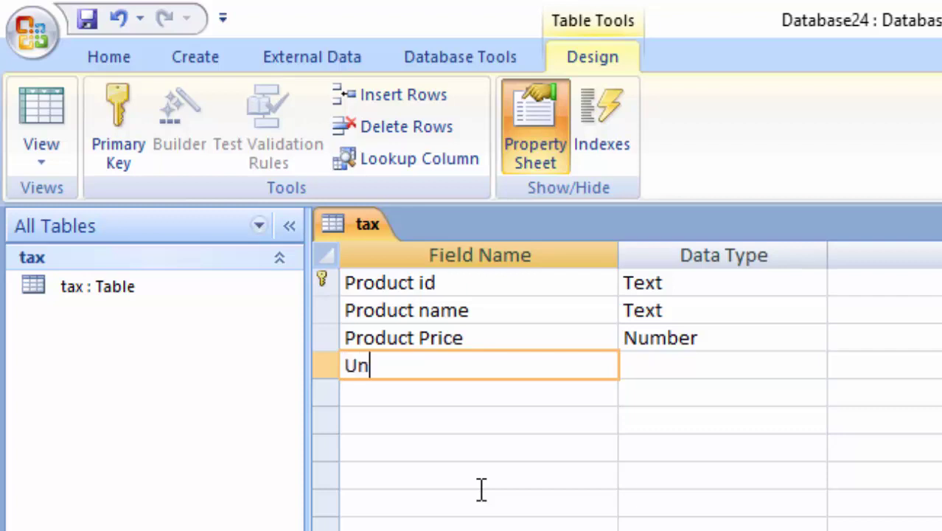
text(it)
key(Tab)
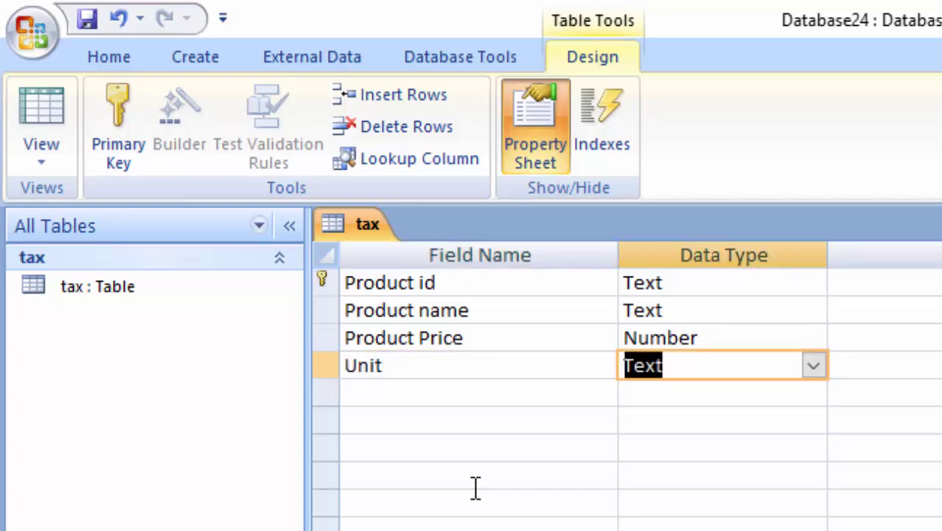
text(n)
key(Tab)
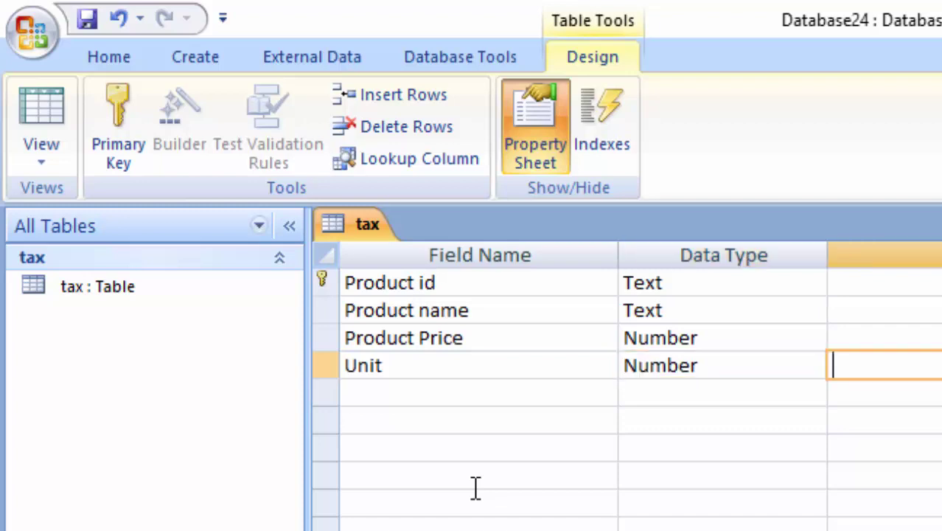
key(Tab)
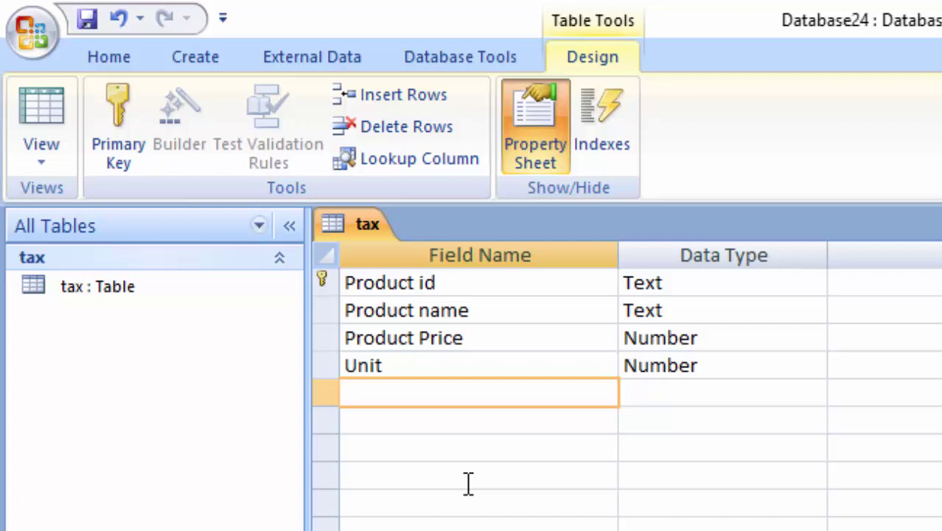
text(Total)
key(Tab)
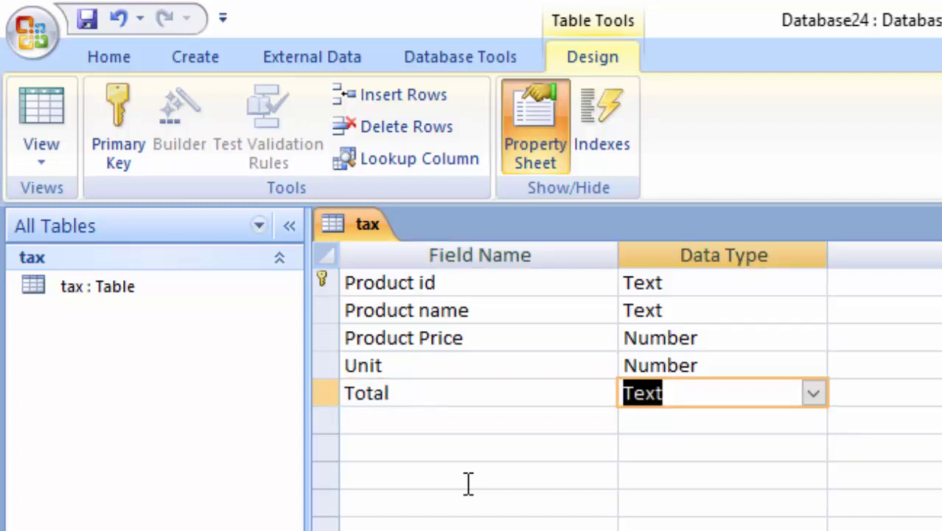
text(n)
key(Tab)
key(Tab)
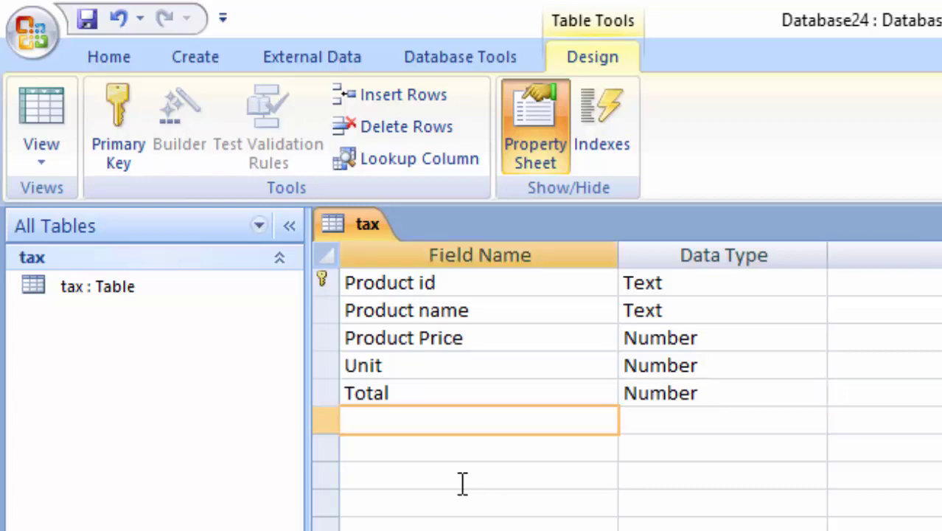
- Add a 'Tax' field and leave its data type cell empty
text(Tax)
key(Tab)
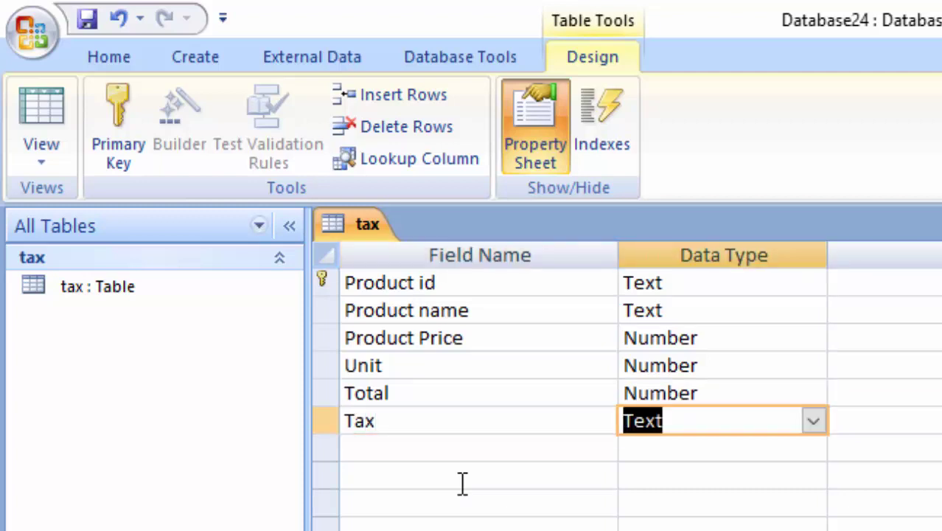
text(n)
key(Tab)
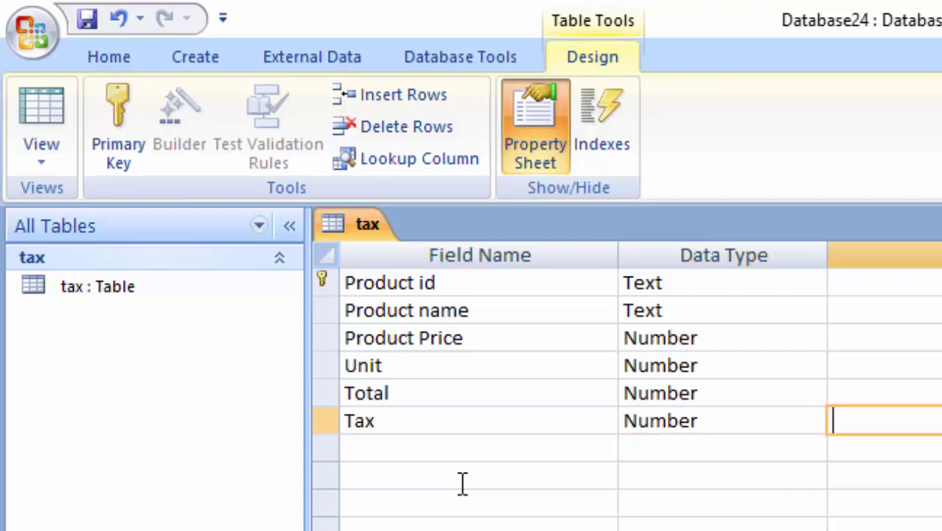
key(shift+Tab)
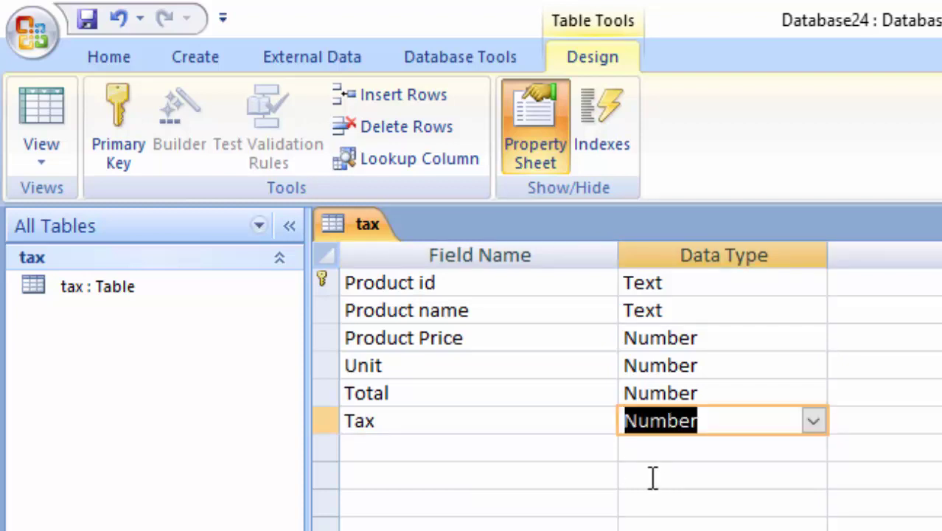
key(BackSpace)
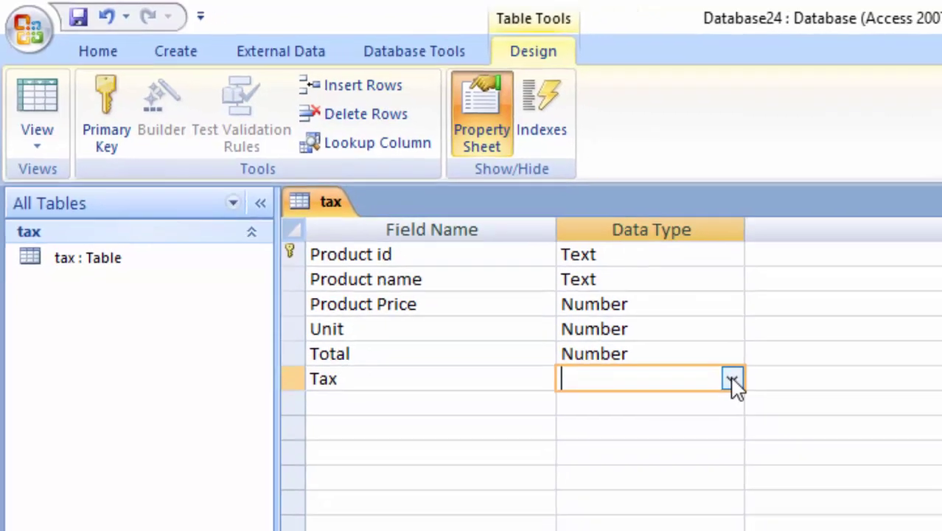
- Turn Tax into a Lookup Wizard field listing the typed values 15, 25 and 28
click(812, 420)
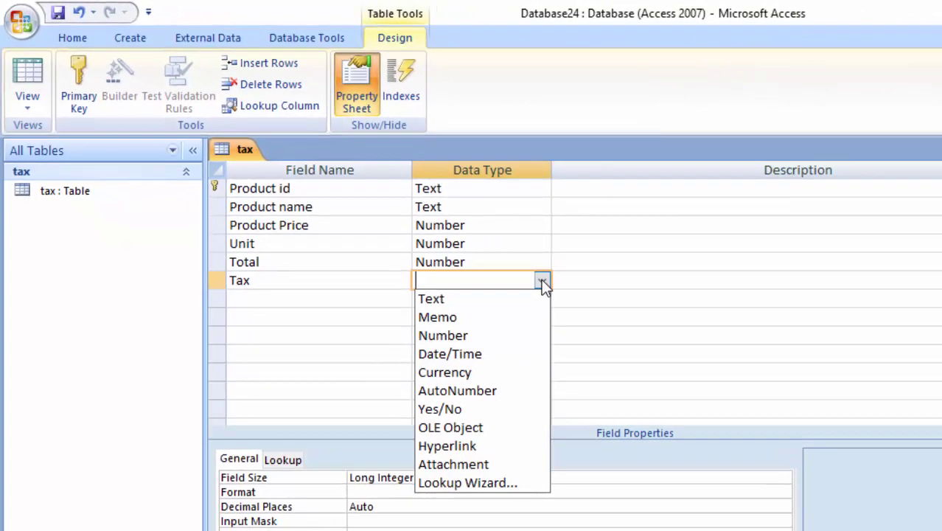
click(488, 489)
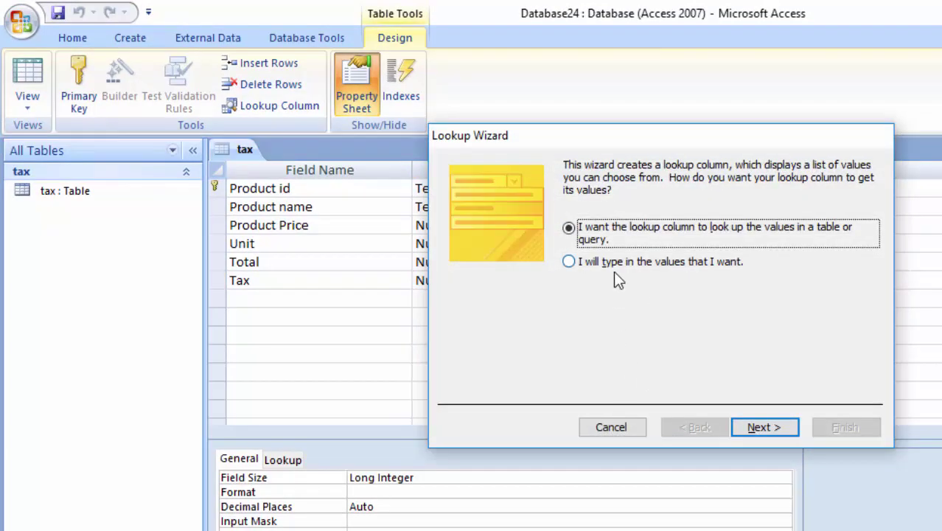
click(616, 261)
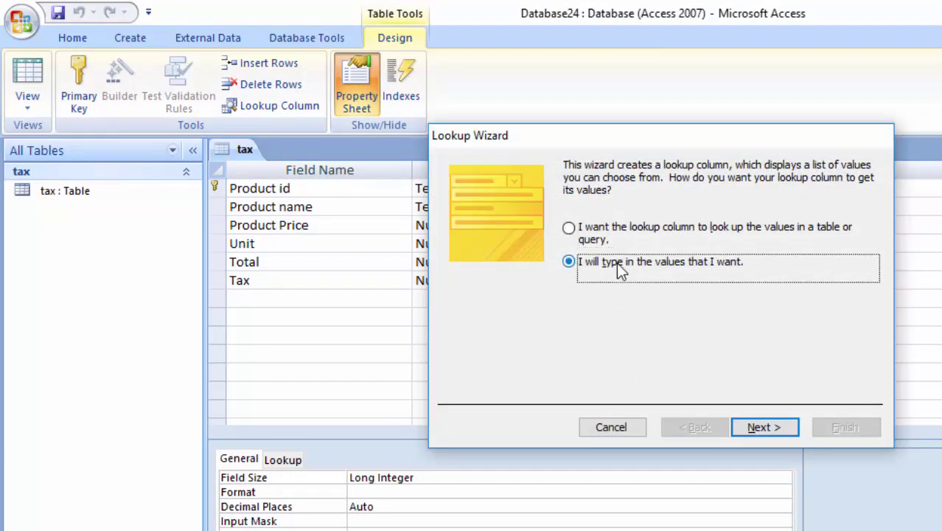
click(768, 427)
click(492, 277)
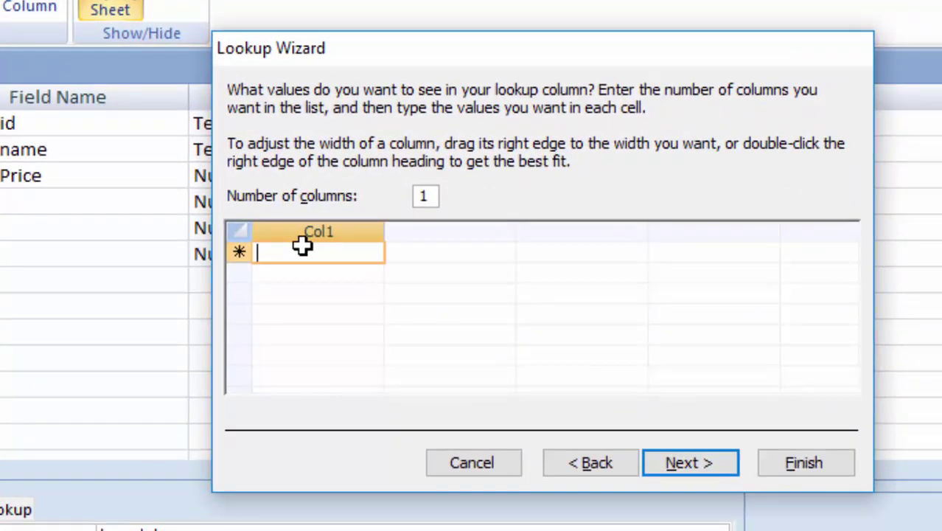
text(1)
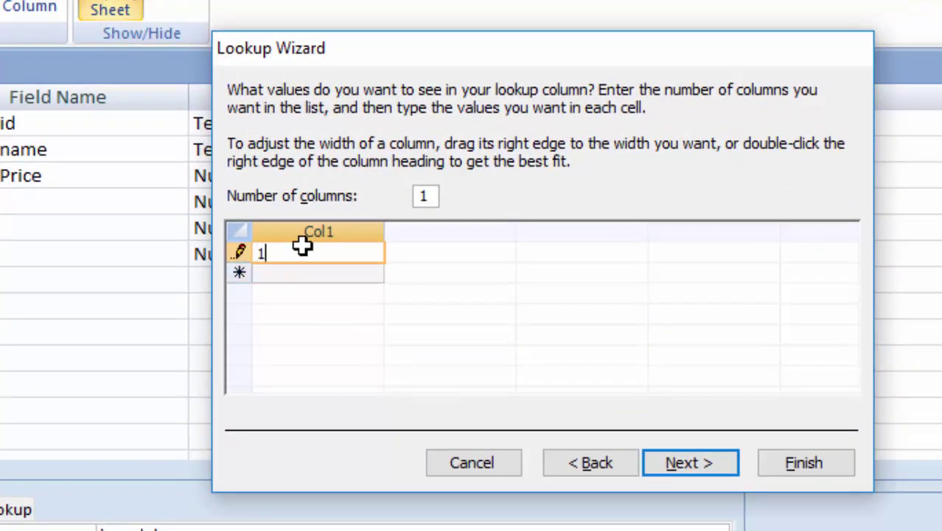
text(5)
click(301, 275)
text(2)
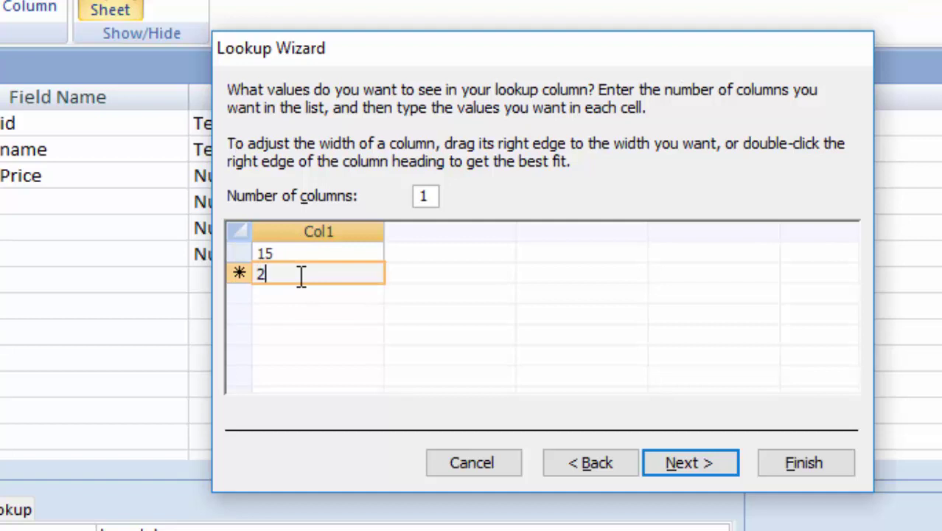
text(5)
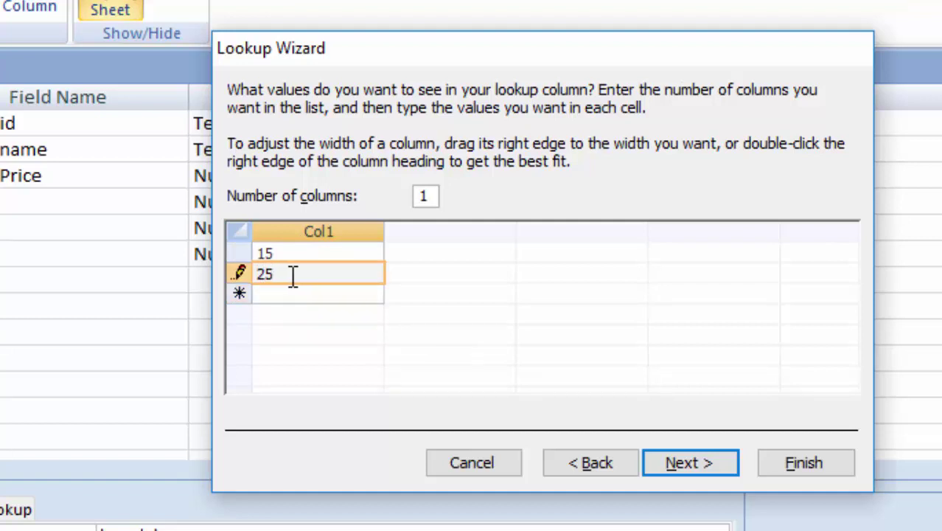
click(311, 292)
text(2)
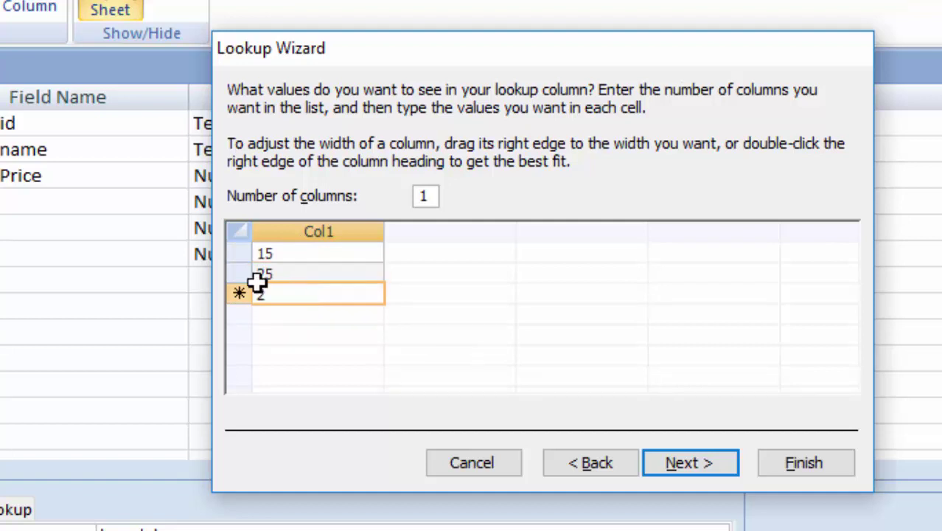
text(8)
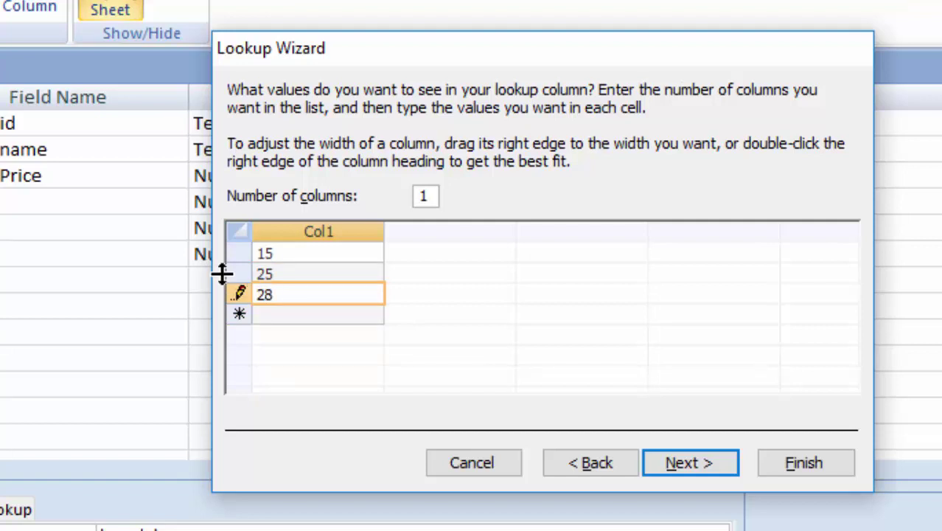
click(691, 468)
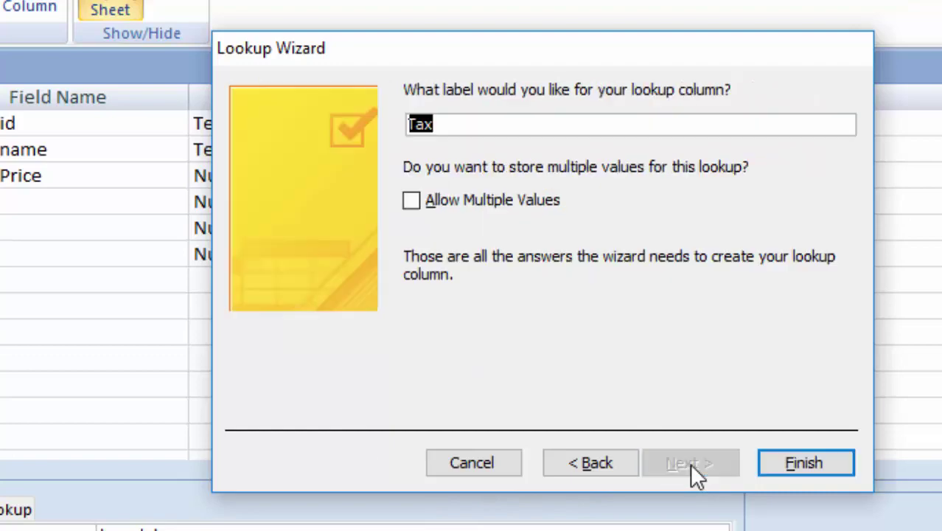
click(805, 469)
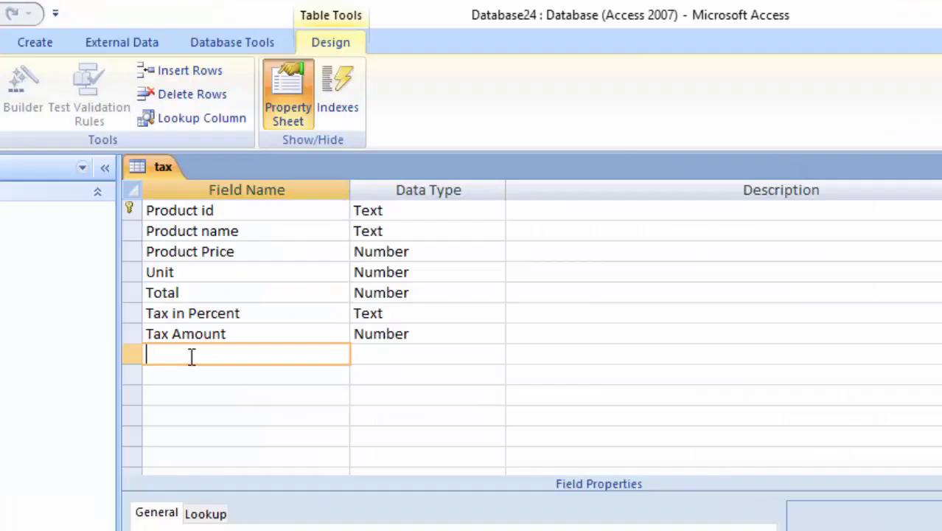
text(ex)
text(pier)
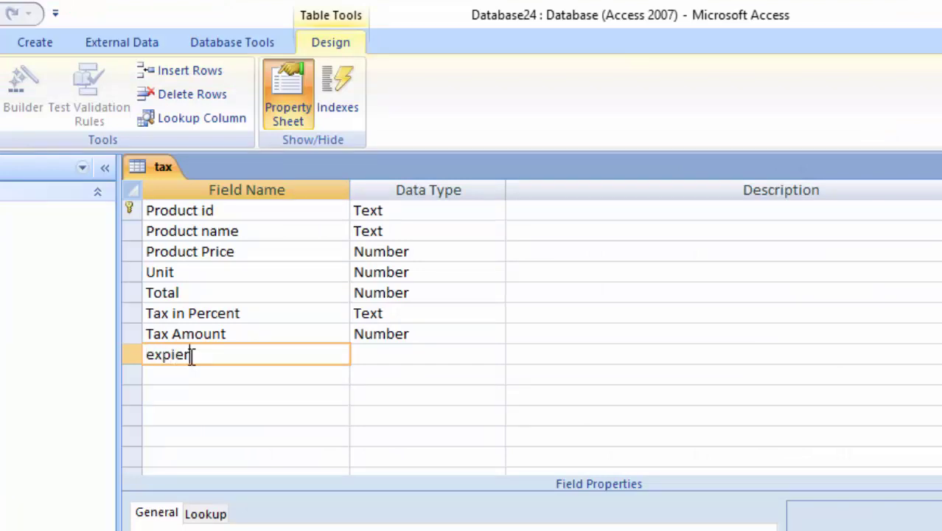
- Add 'expiry Date' and 'Manufacture Date' fields, both with Date/Time data type
key(BackSpace)
key(BackSpace)
text(ry  Date)
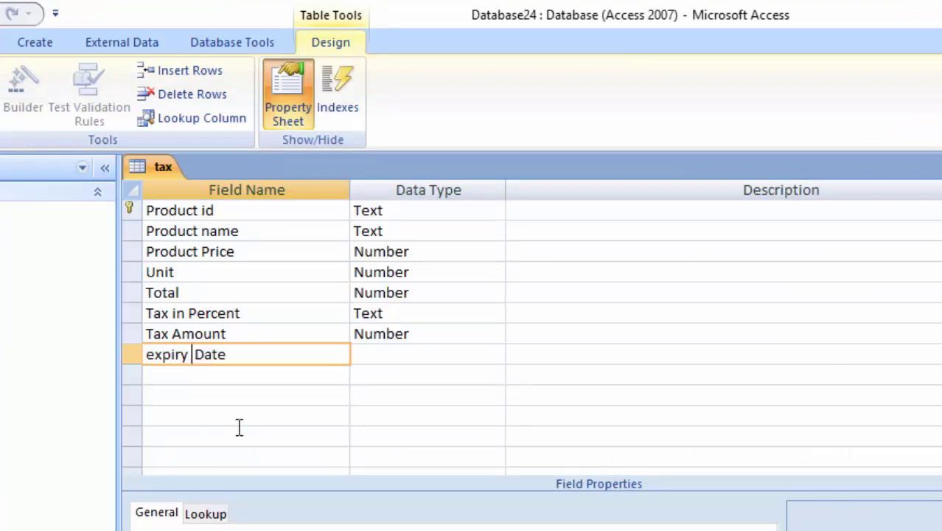
click(405, 359)
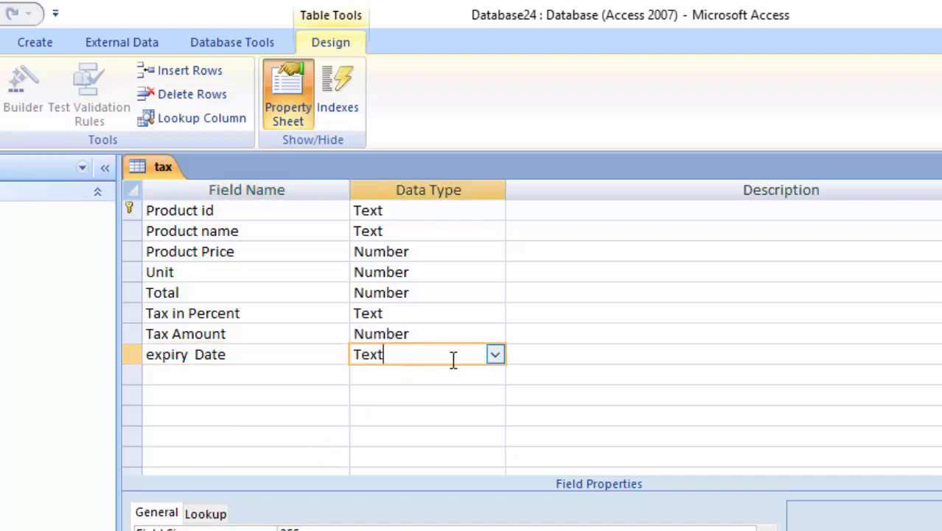
click(495, 355)
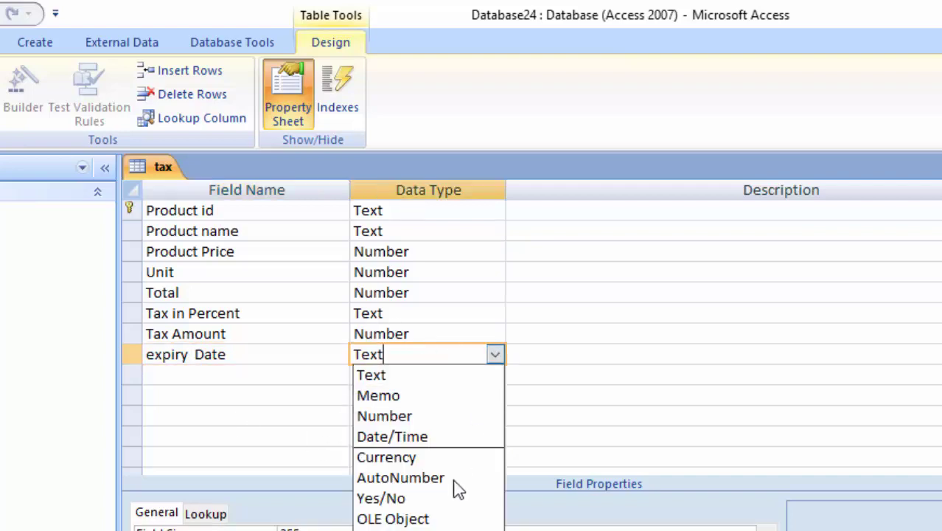
click(428, 438)
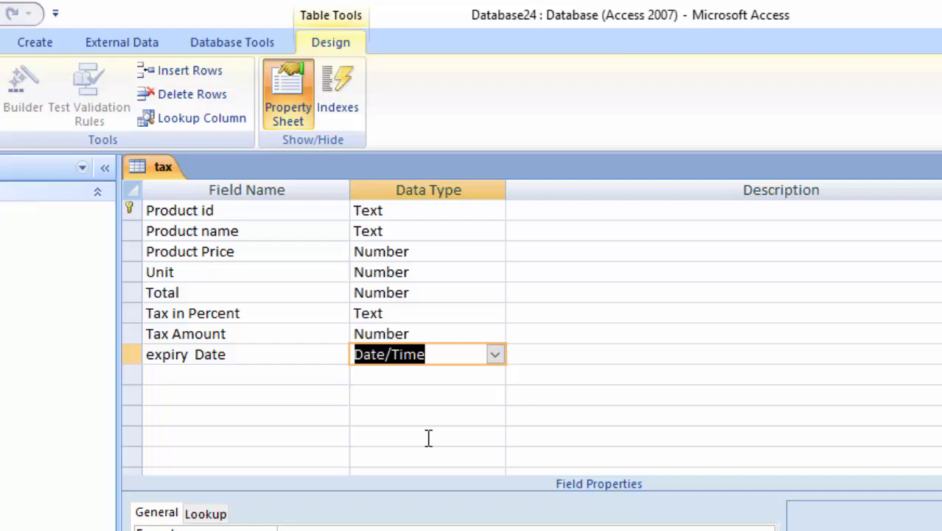
click(235, 368)
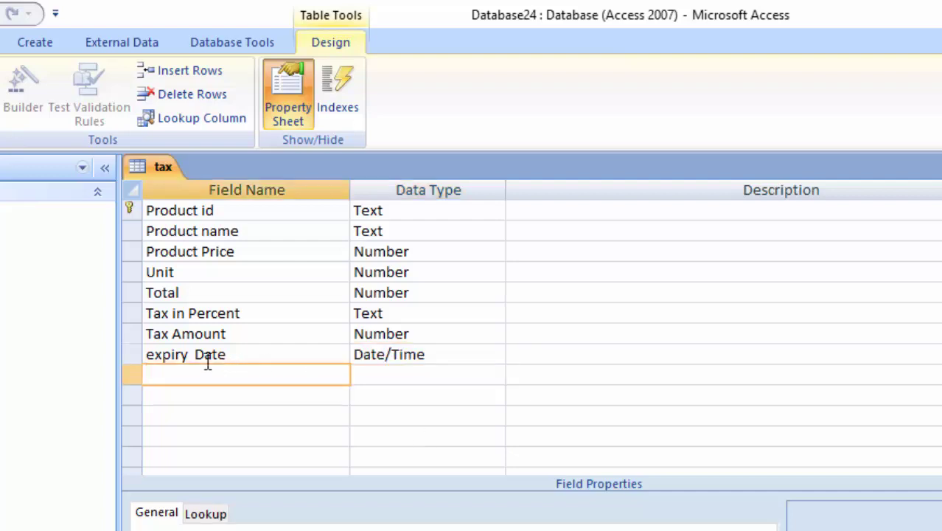
text(Manu)
text(fa)
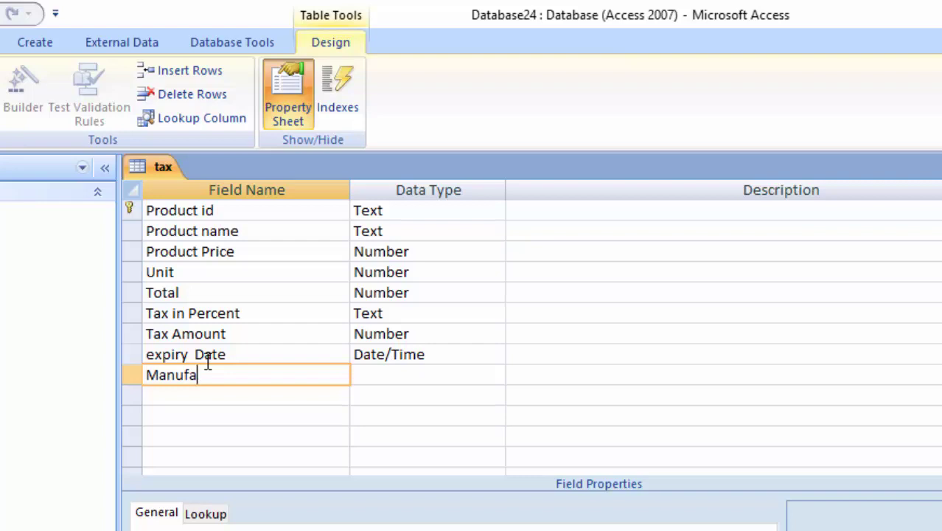
text(cture )
text(Date)
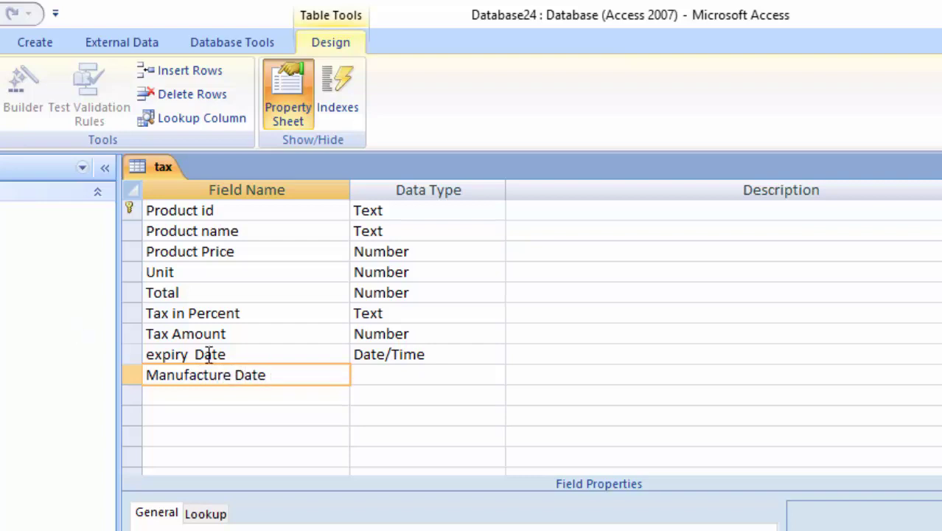
click(391, 376)
click(496, 378)
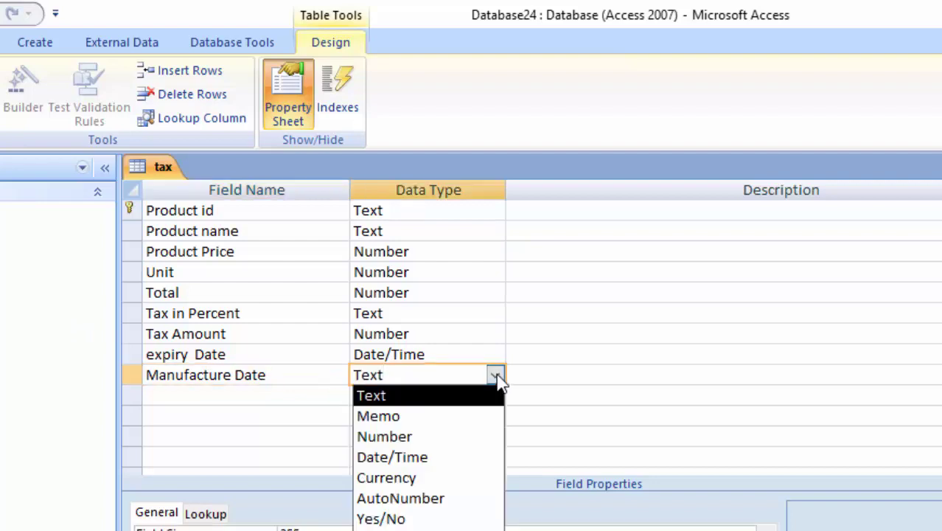
click(431, 458)
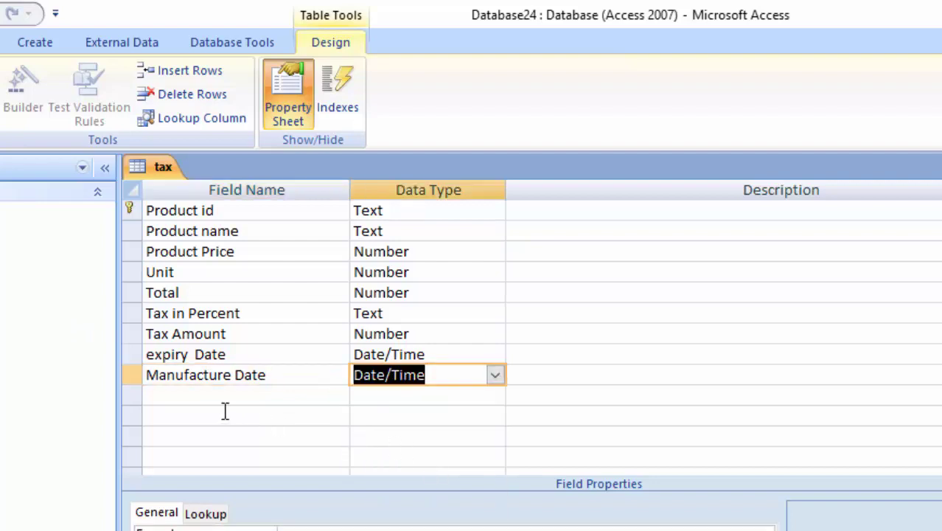
click(197, 401)
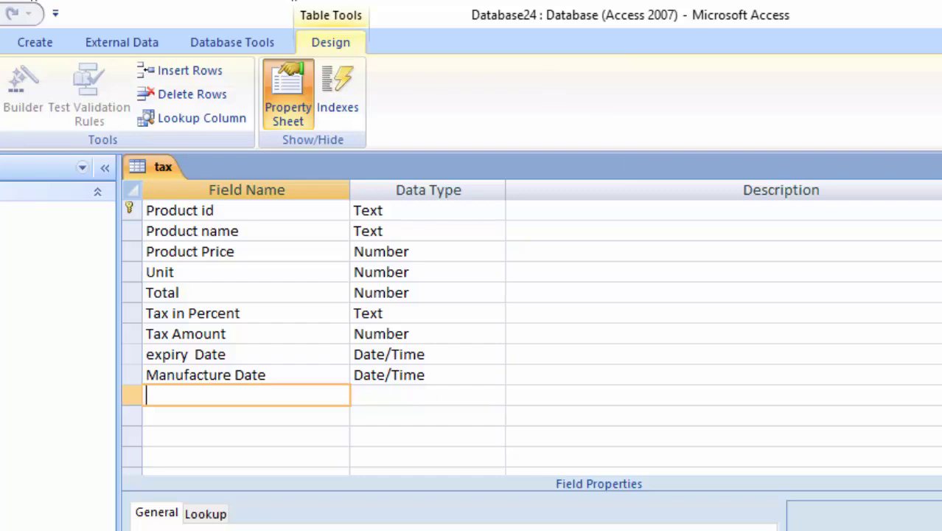
- Save the table in Datasheet view and fit the Product Price, expiry Date and Manufacture Date columns
click(597, 463)
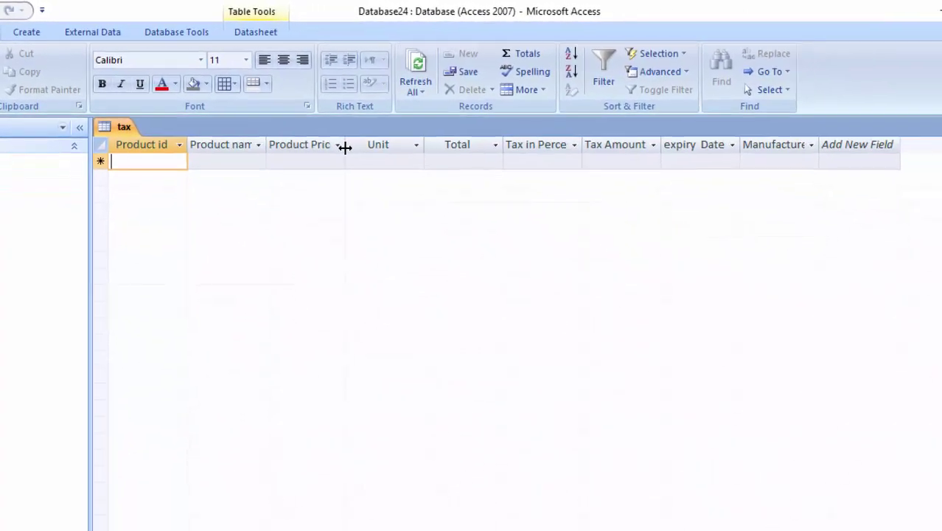
double_click(345, 146)
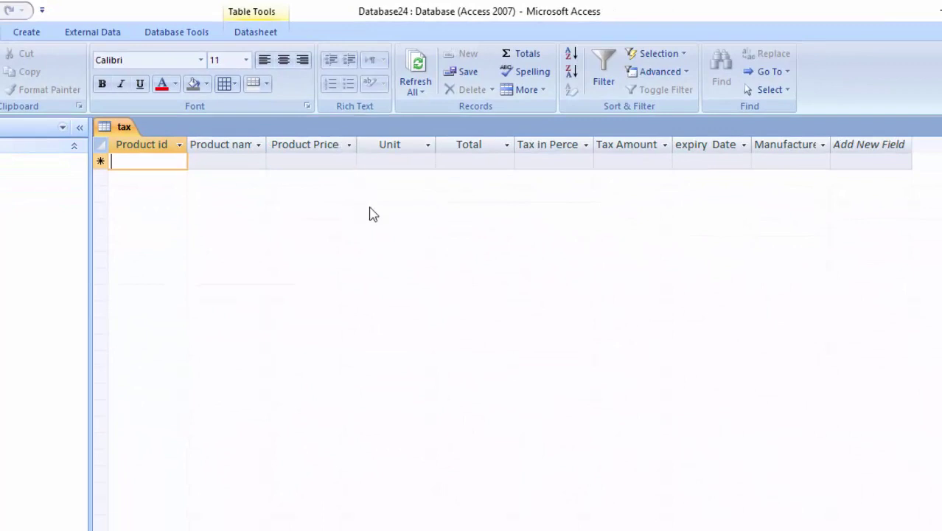
double_click(751, 144)
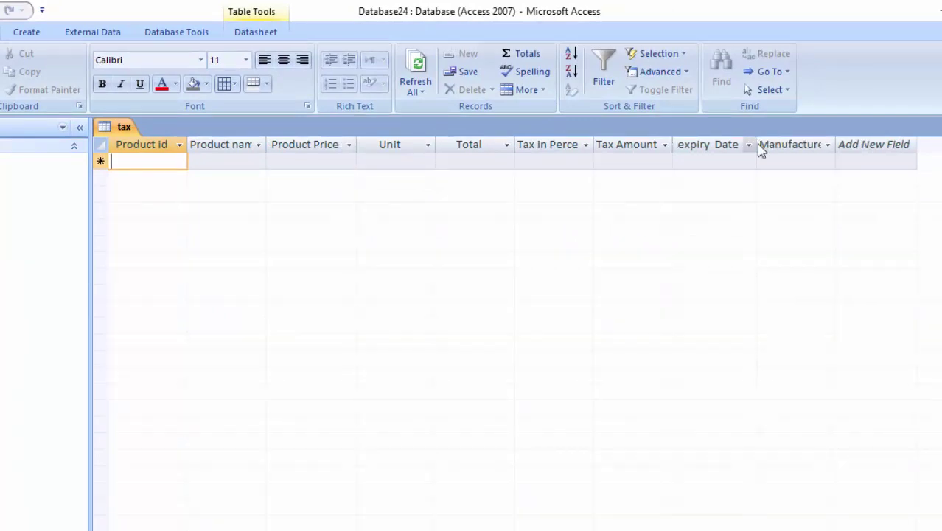
double_click(834, 144)
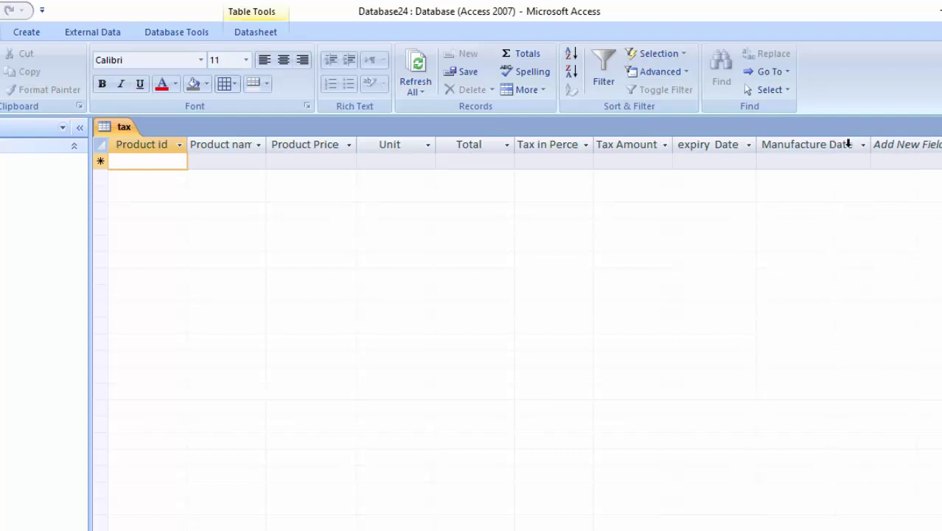
click(15, 33)
- Start a new query in Design view based on the tax table
click(544, 82)
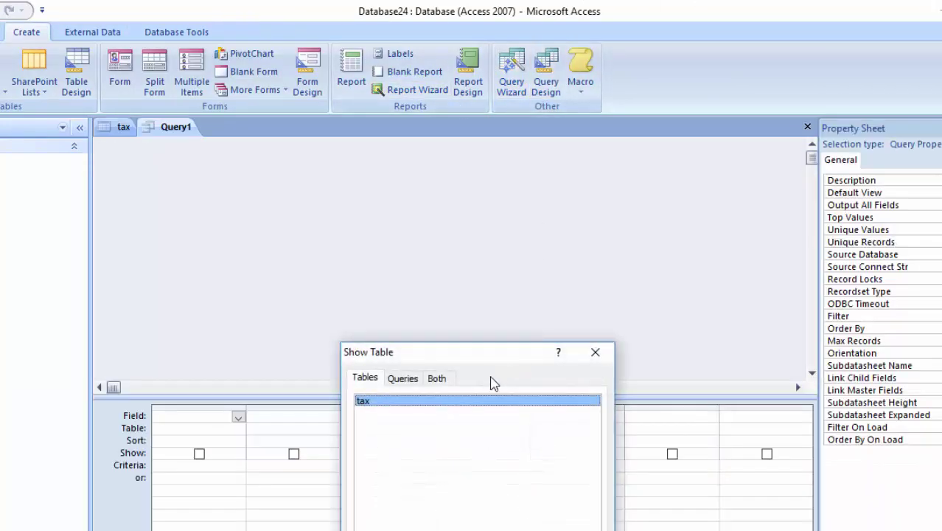
drag(495, 354, 470, 187)
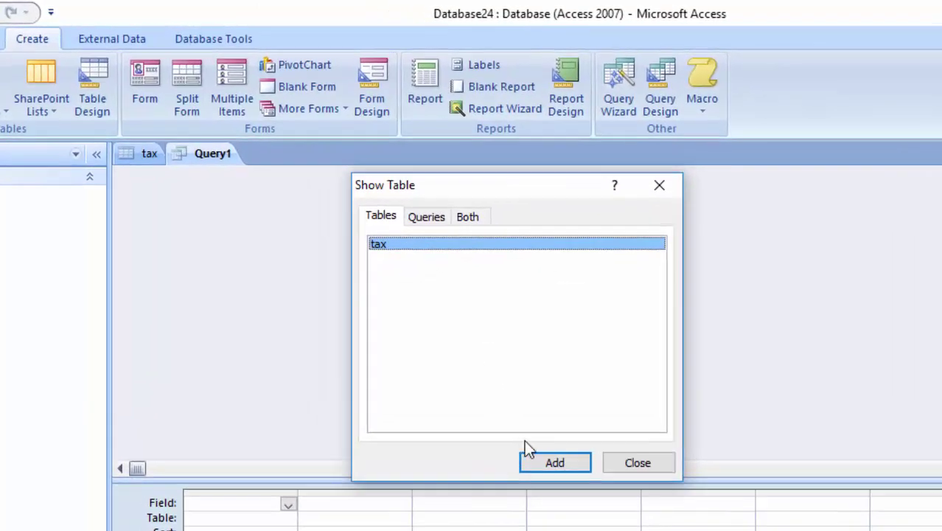
click(538, 458)
click(627, 470)
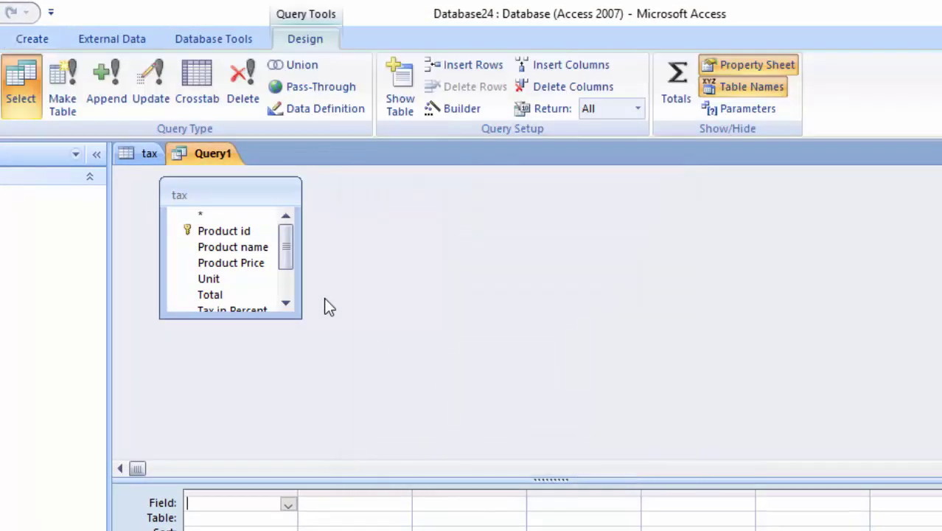
- Add all nine tax fields, Product id through Manufacture Date, to the query grid
double_click(217, 231)
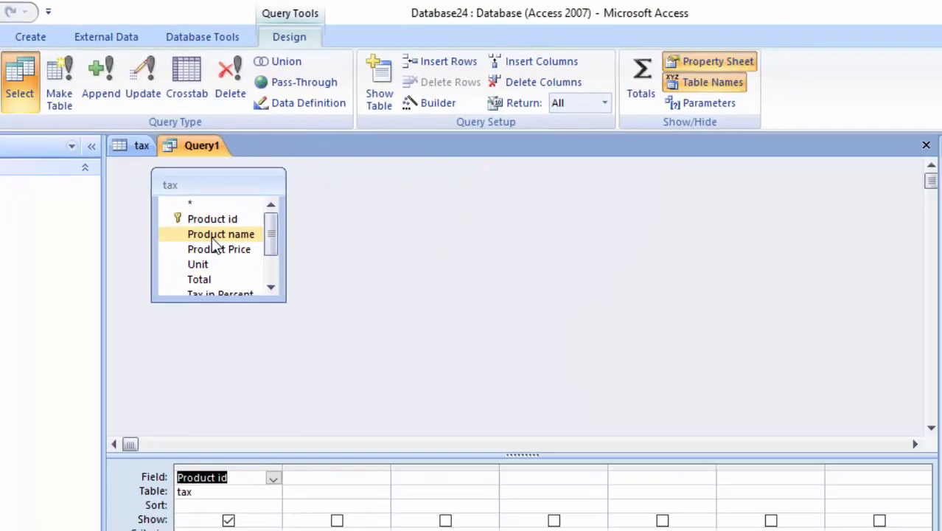
double_click(219, 246)
double_click(226, 262)
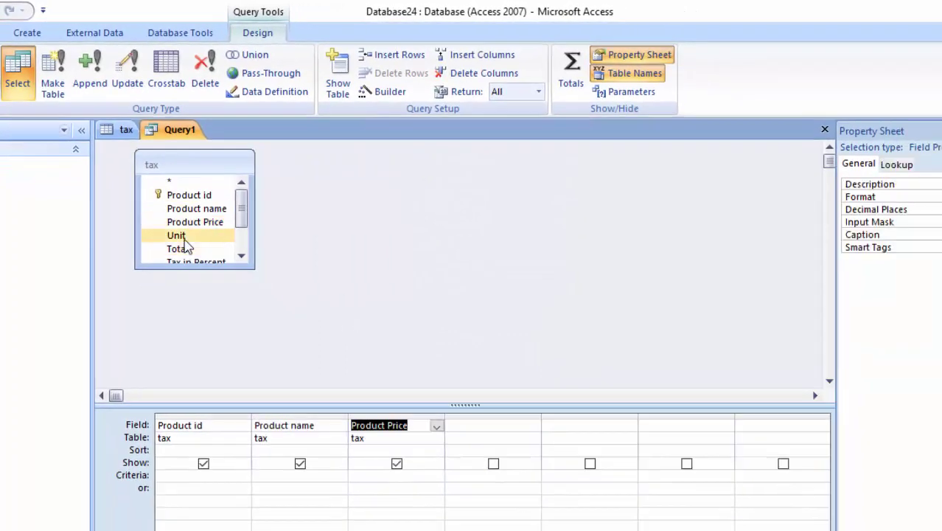
double_click(186, 236)
double_click(195, 250)
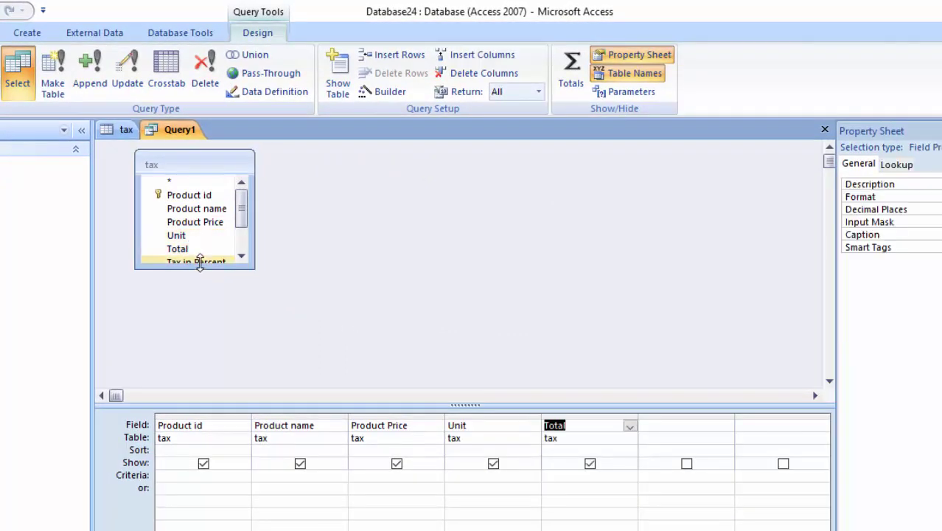
double_click(205, 260)
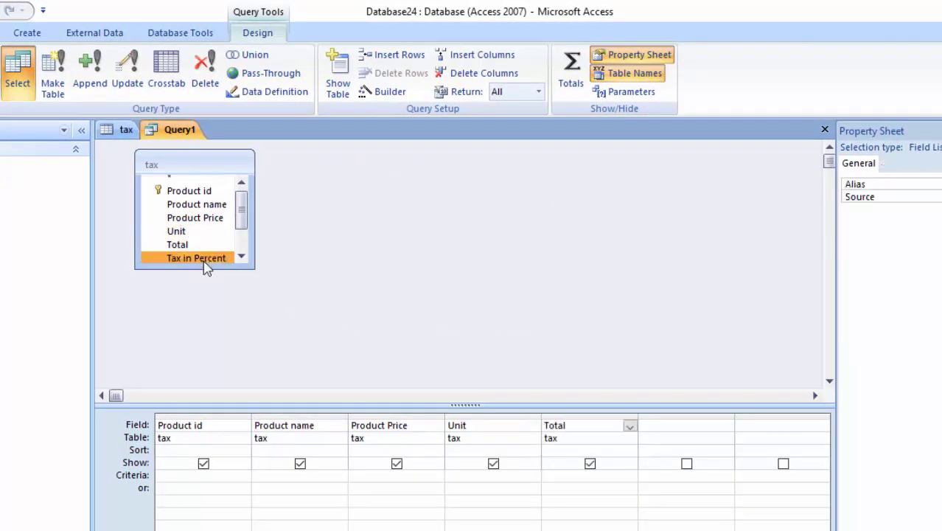
click(241, 256)
click(240, 256)
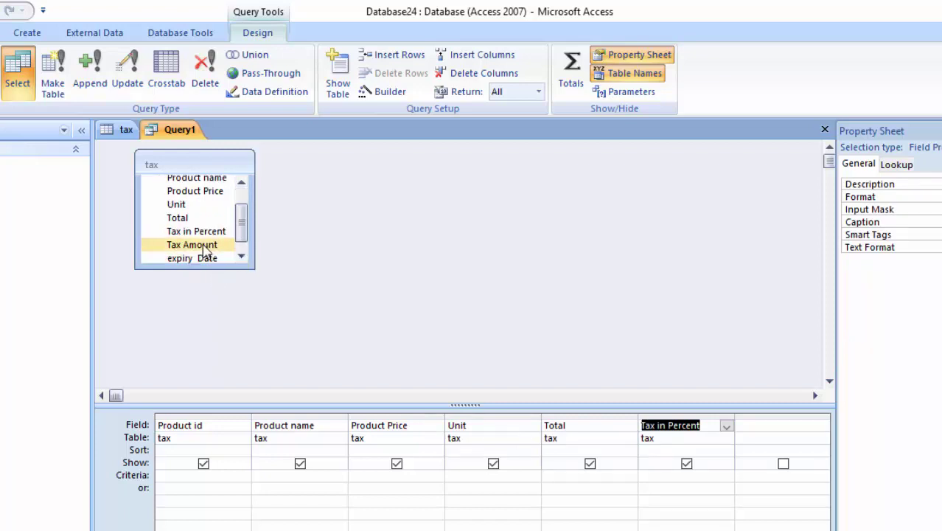
double_click(199, 244)
double_click(210, 258)
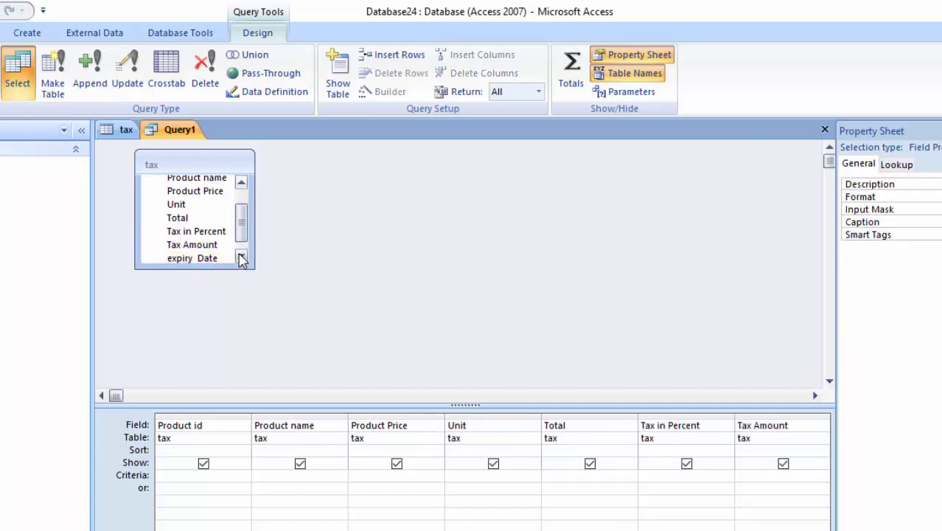
click(241, 255)
click(204, 258)
click(438, 473)
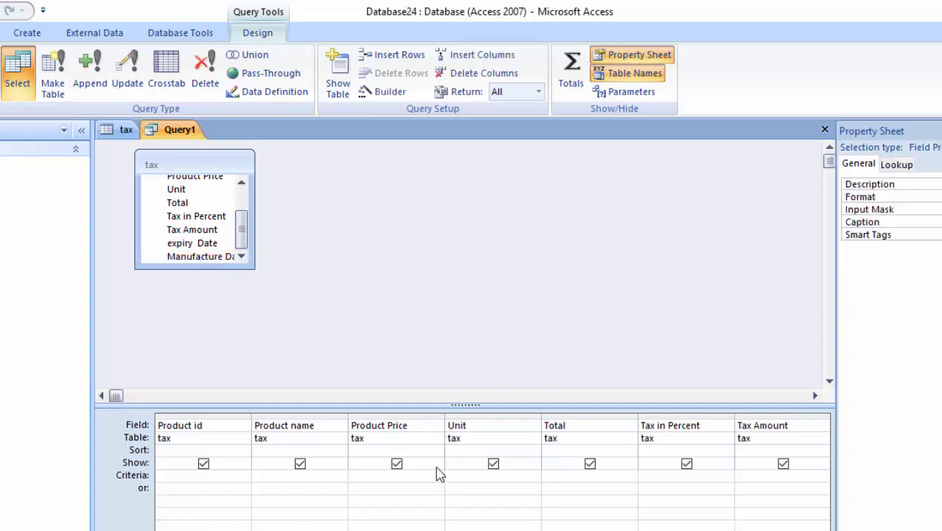
double_click(201, 255)
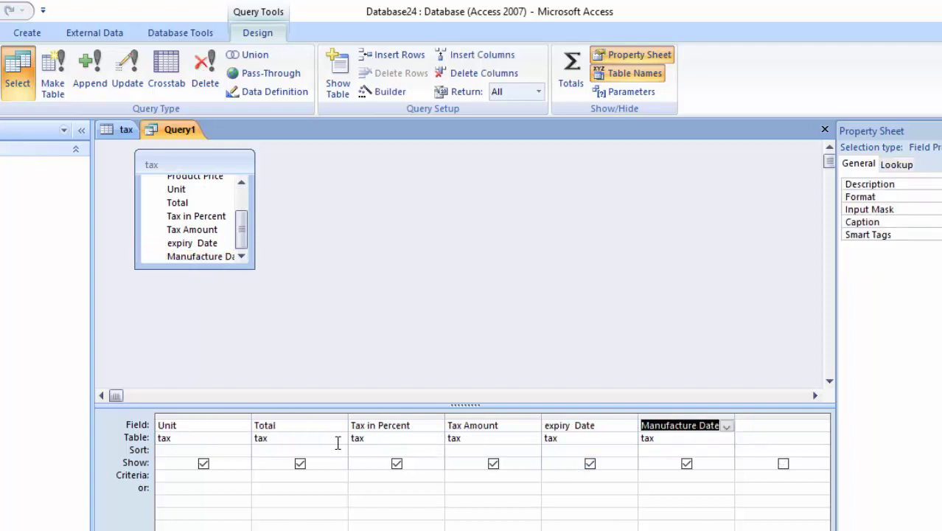
click(310, 425)
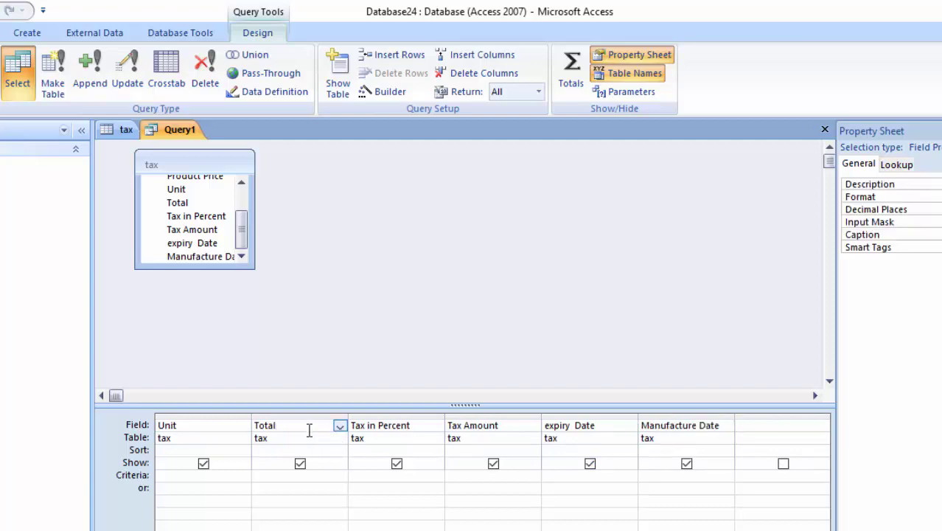
- Open the Total field entry in the Zoom box with font size 16
right_click(303, 423)
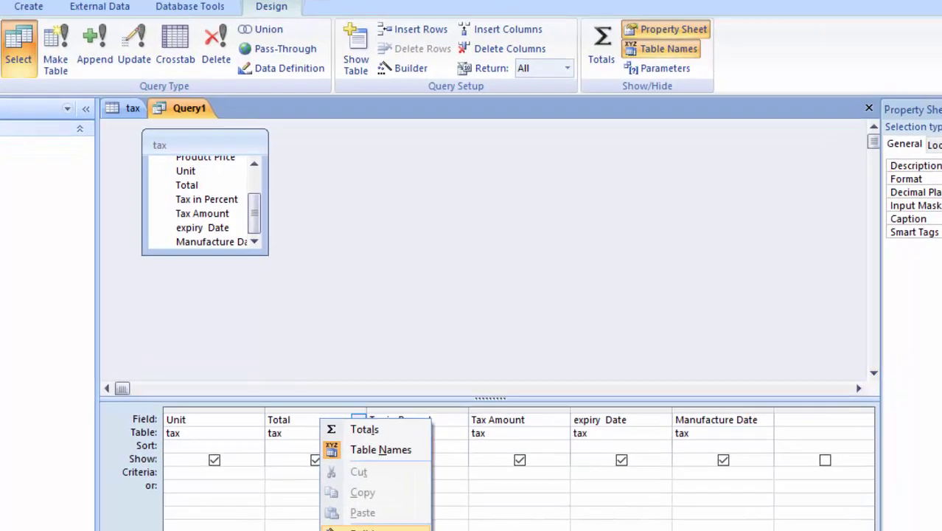
click(372, 529)
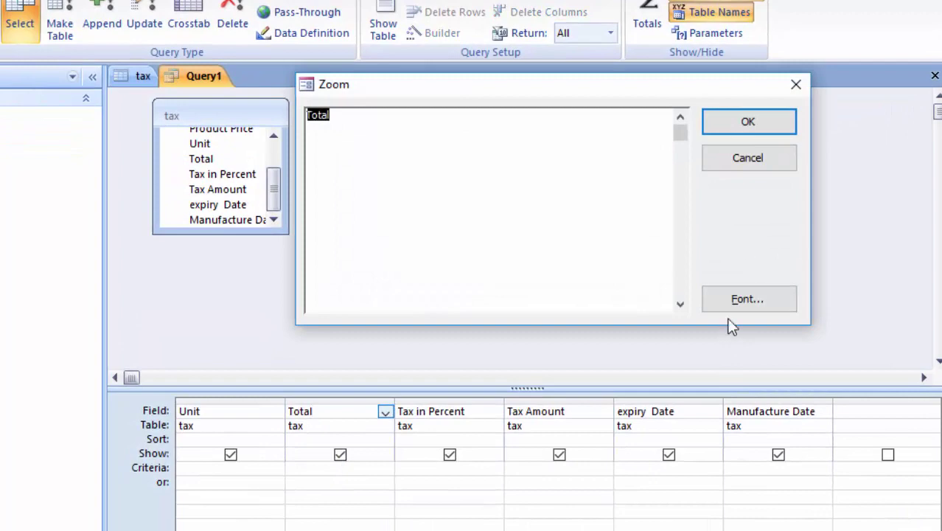
click(744, 297)
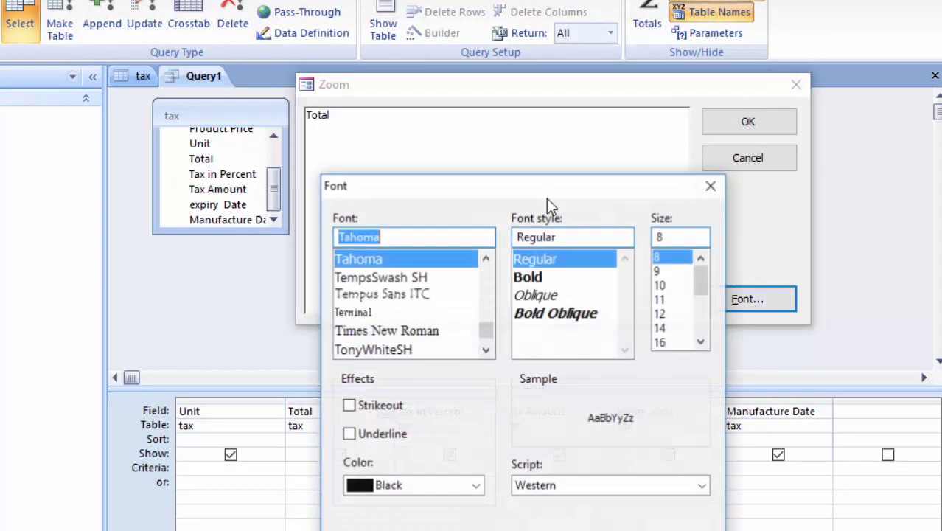
click(660, 342)
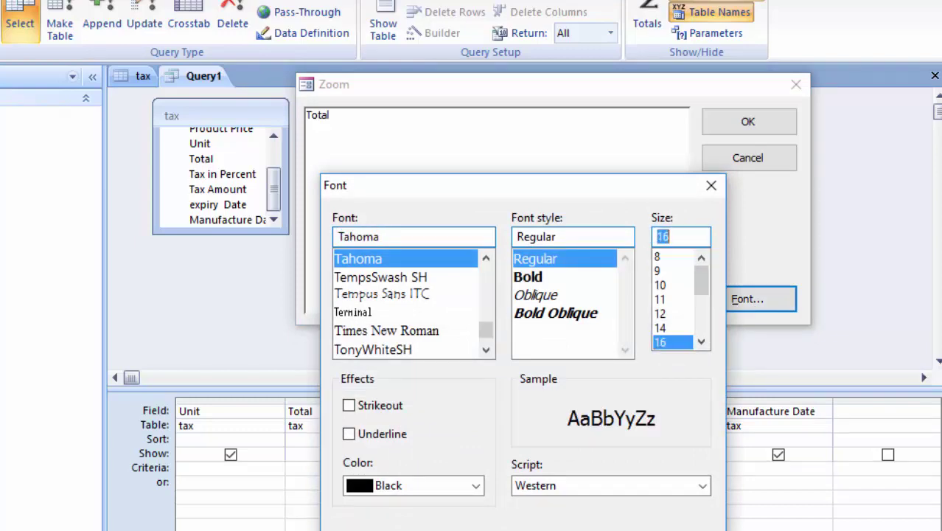
key(Return)
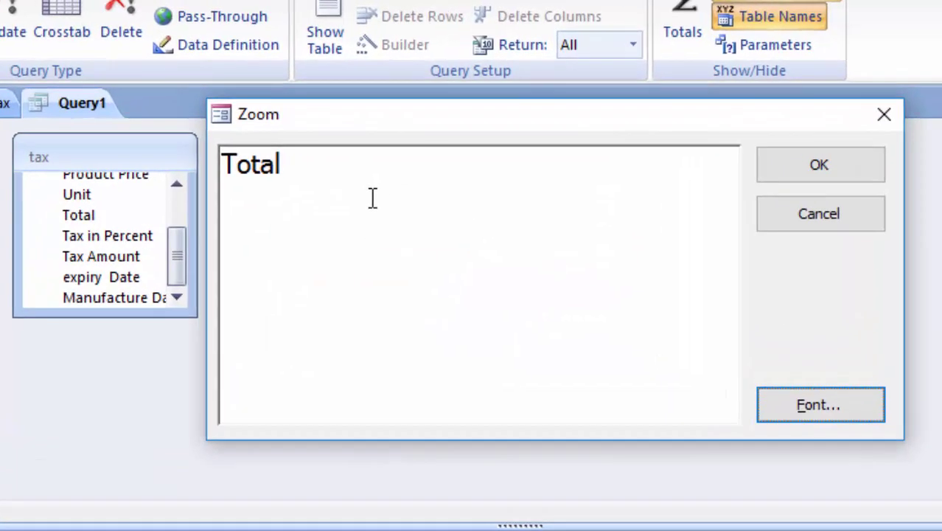
- Define the Total column as Total:[Product Price]*[Unit]
click(293, 174)
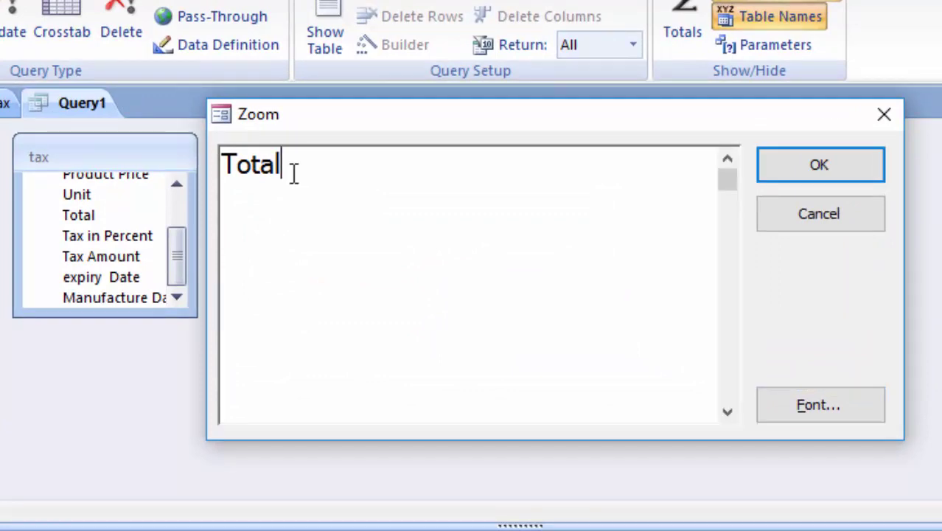
text(:[)
click(175, 263)
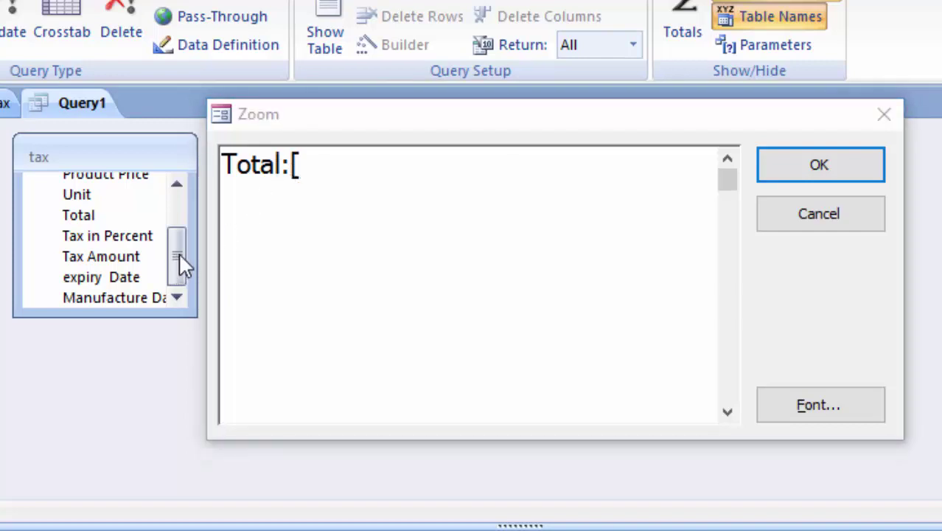
text(P)
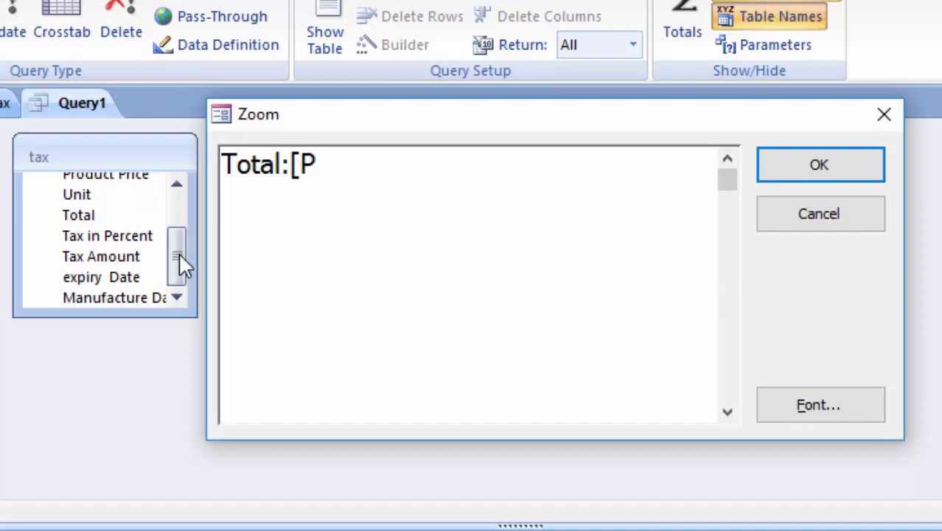
text(roduct Price])
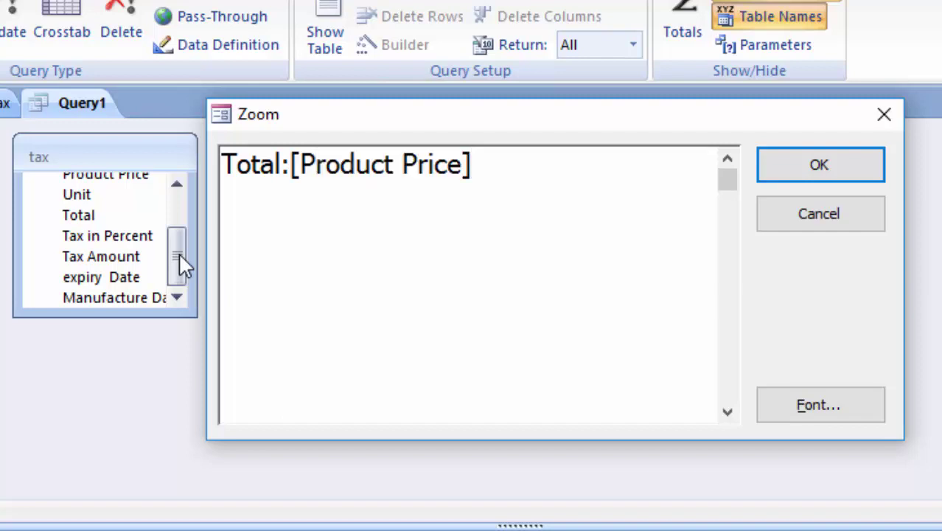
text(*)
text([)
text(U)
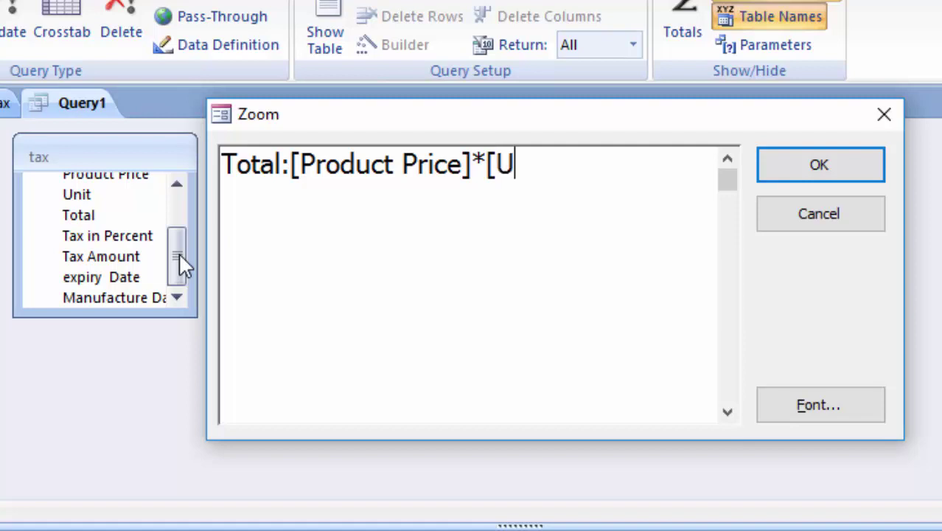
text(nit)
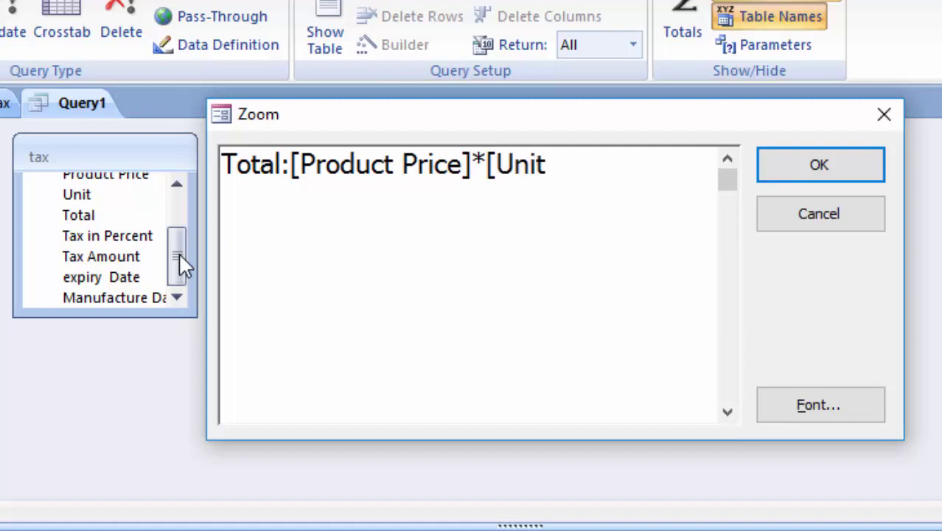
text(])
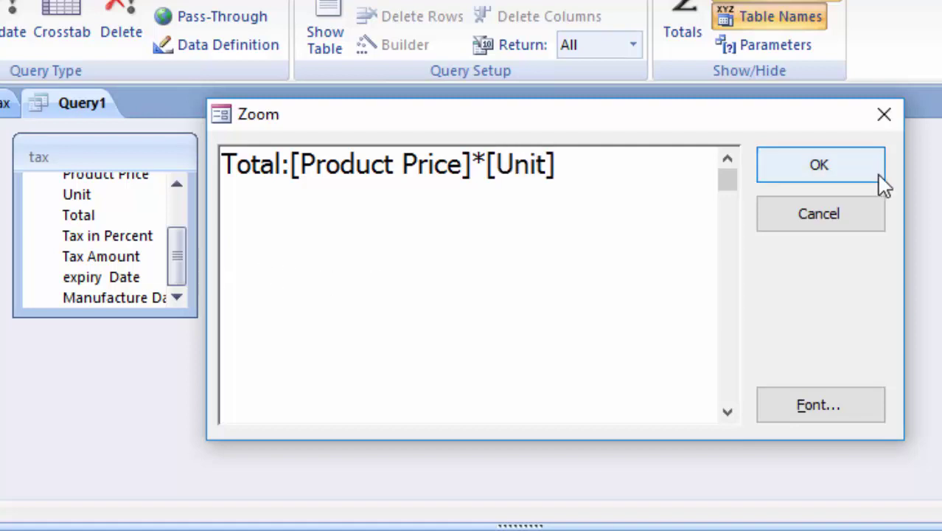
click(881, 183)
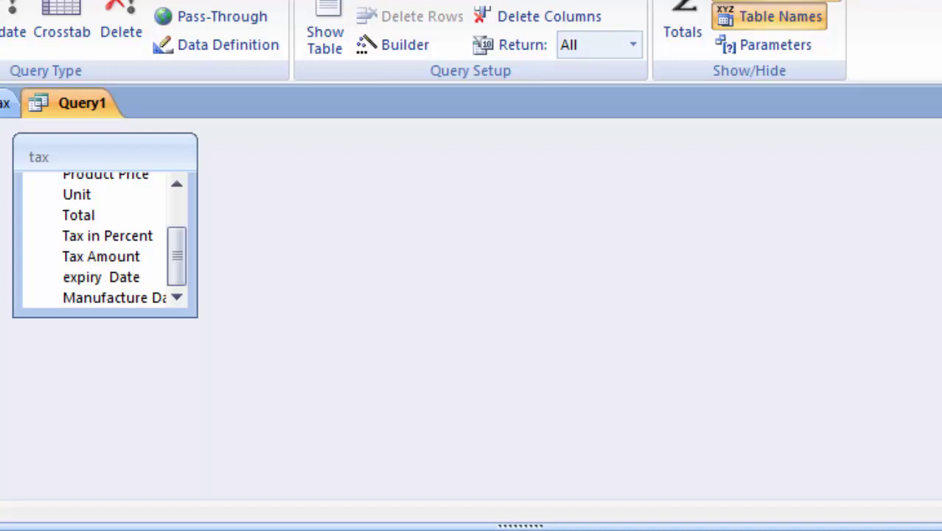
key(shift+F2)
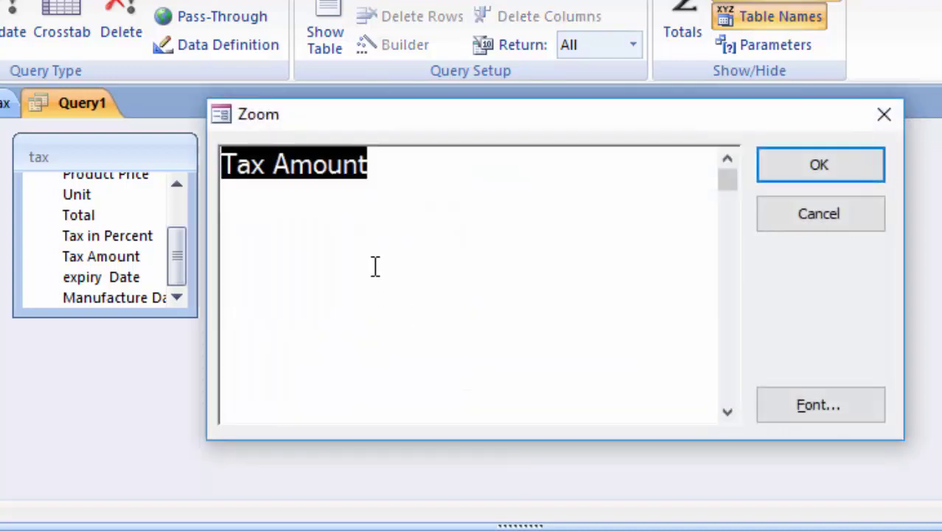
- Enter the expression Tax Amount:[Total]*[Tax in Percent]/100 for the Tax Amount column
click(420, 166)
text(:)
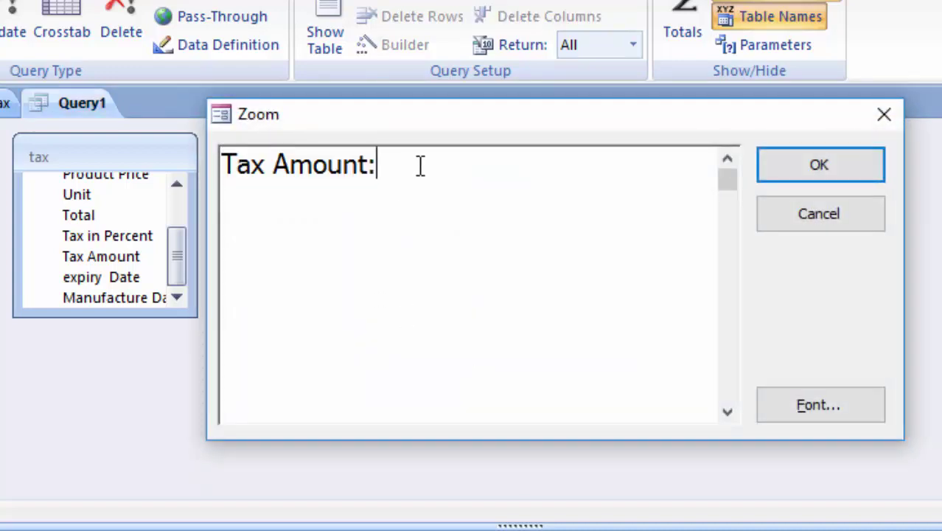
text([)
text(To)
text(tal])
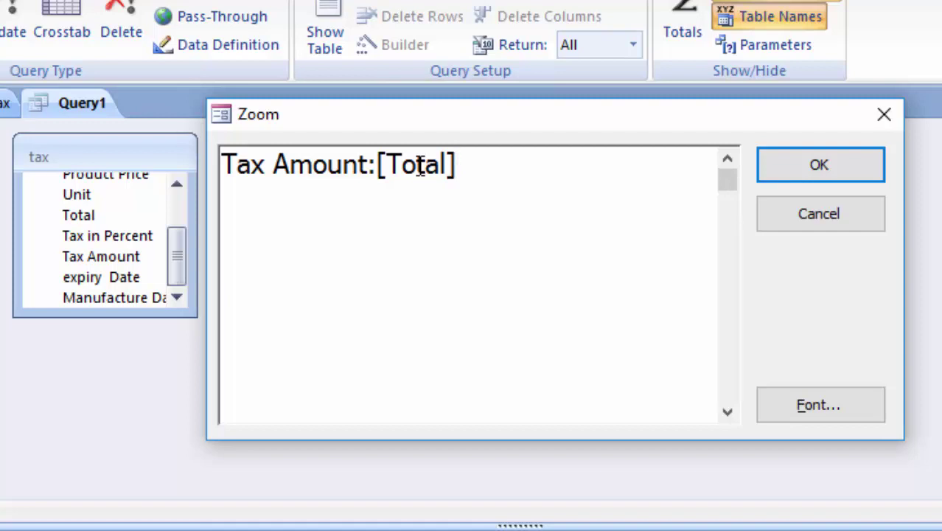
text(*)
text([)
text(T)
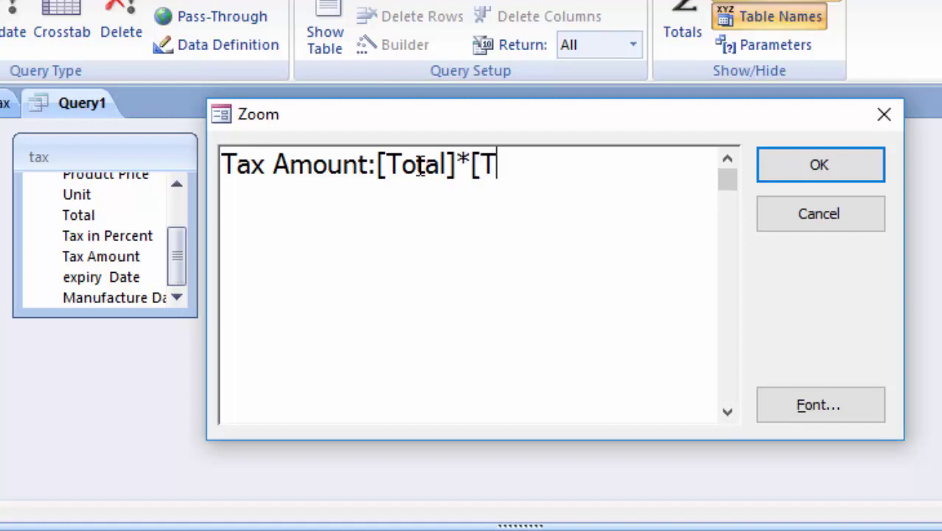
text(ax i)
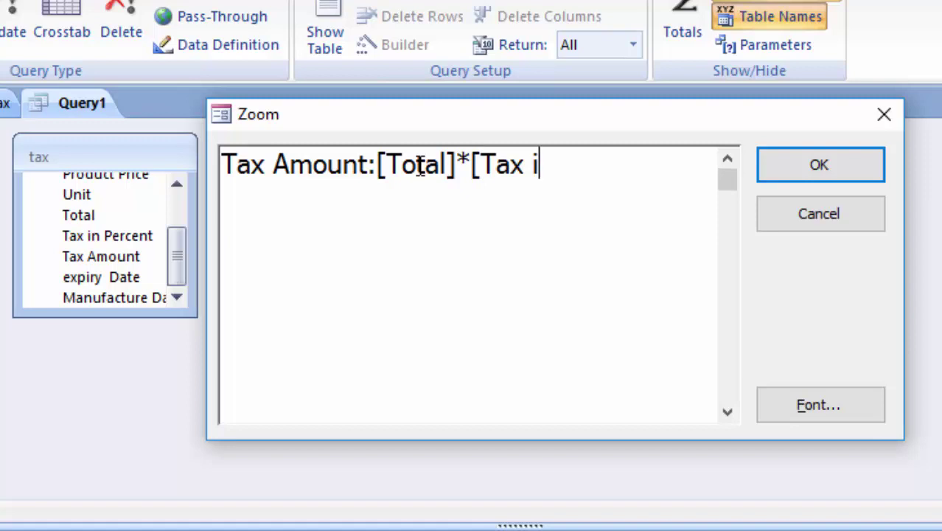
text(n P)
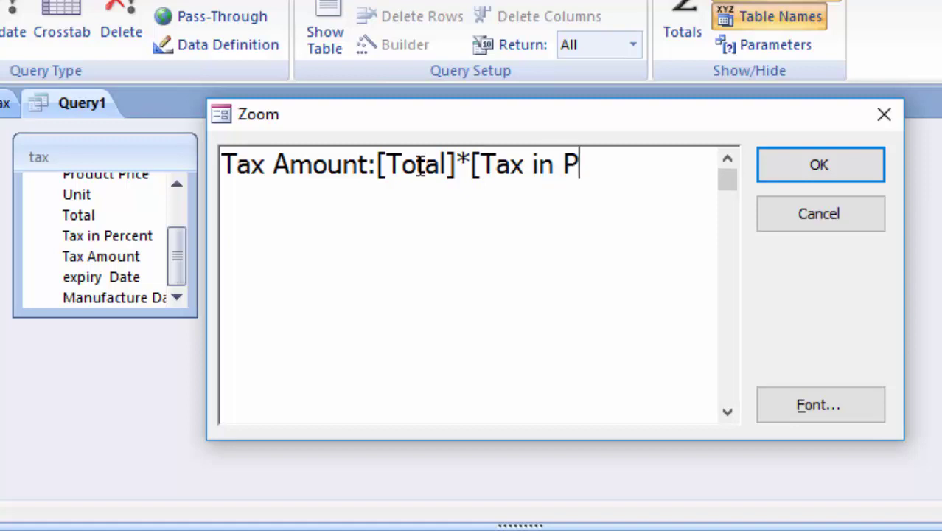
text(erce)
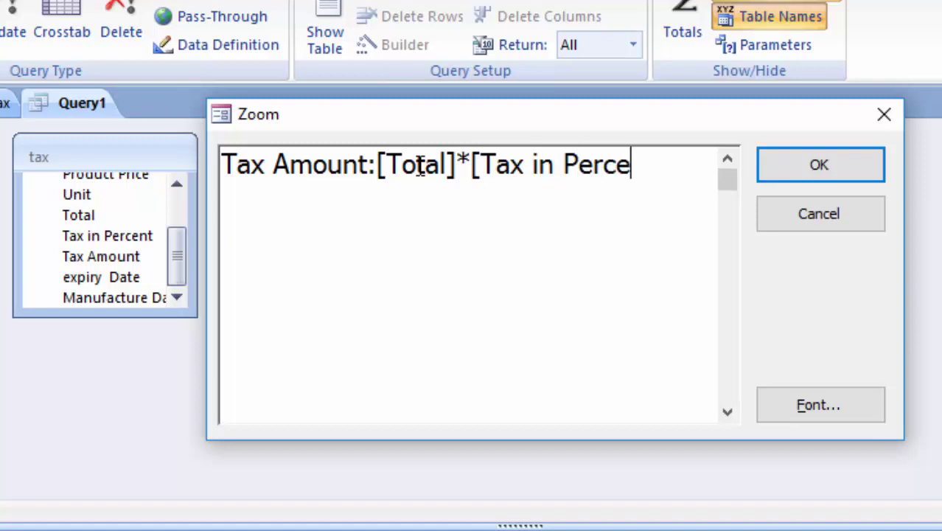
text(n)
text(t])
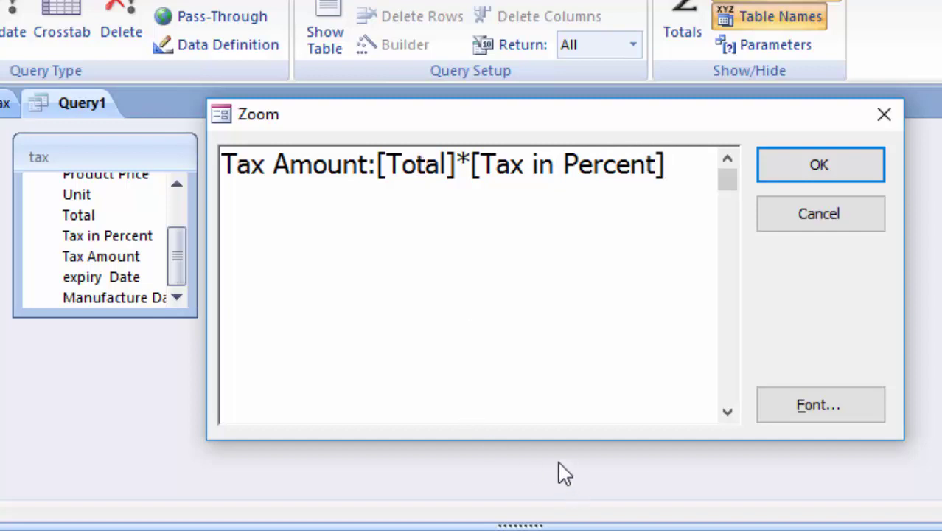
text(/1)
text(00)
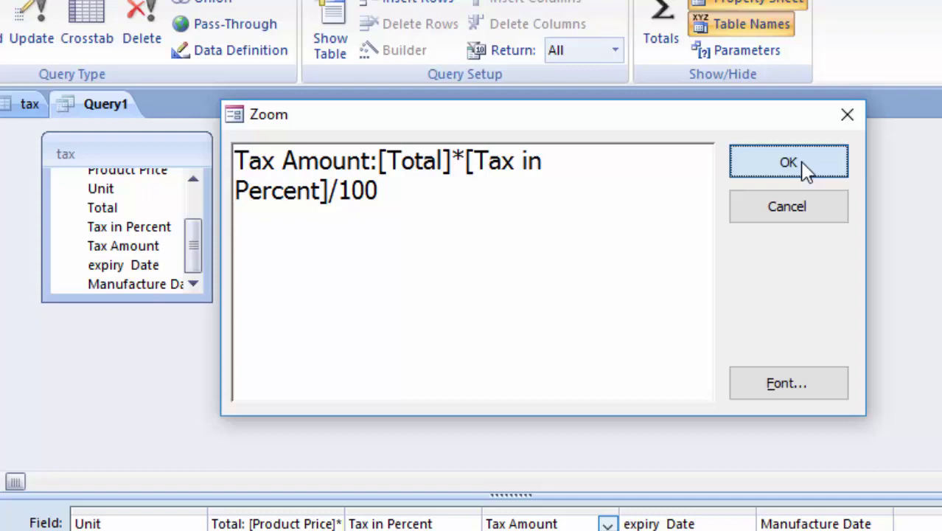
- Confirm the expression, run Query1 and widen the expiry Date column
click(835, 174)
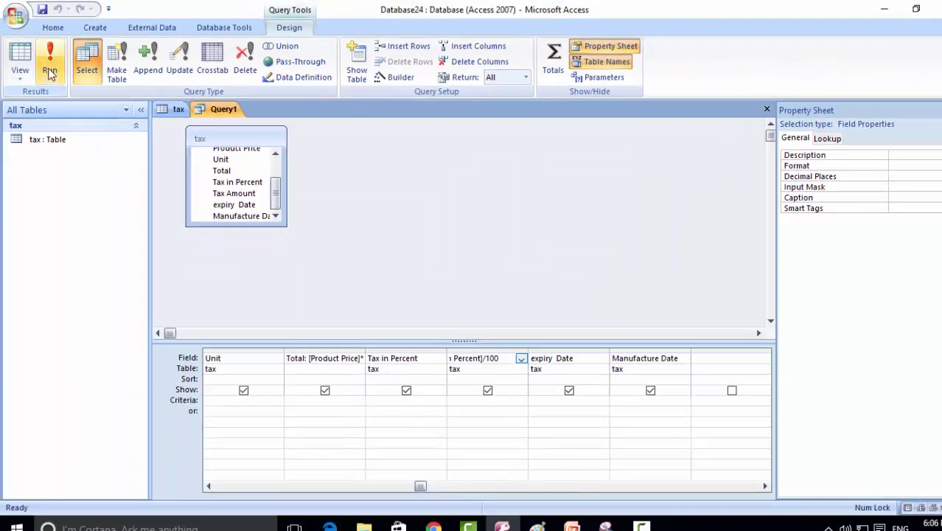
click(47, 65)
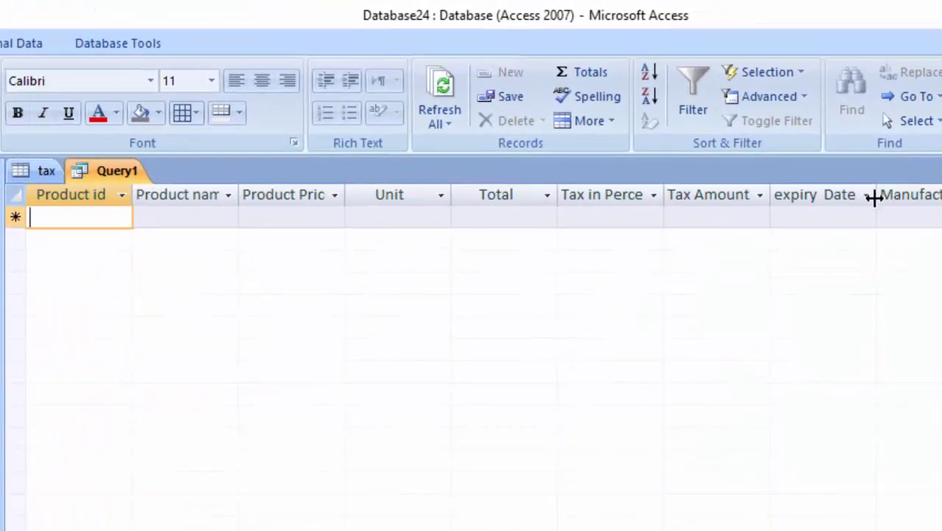
drag(879, 192, 886, 192)
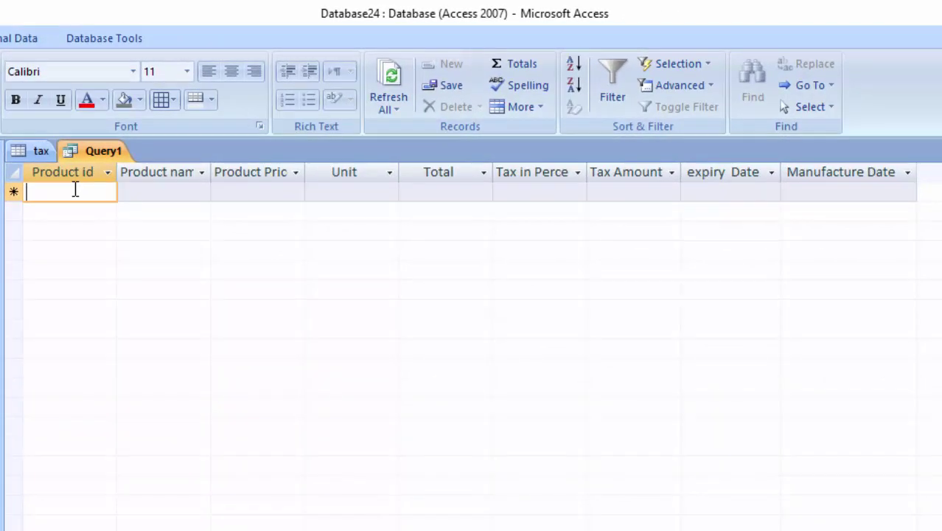
- Enter the first record: id 1, Keyboard, price 400, 5 units
text(1)
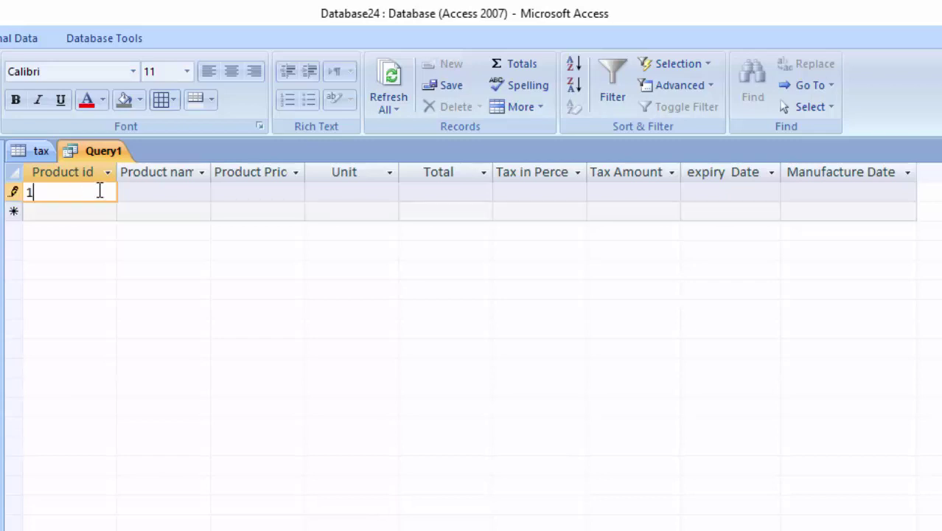
key(Tab)
double_click(213, 170)
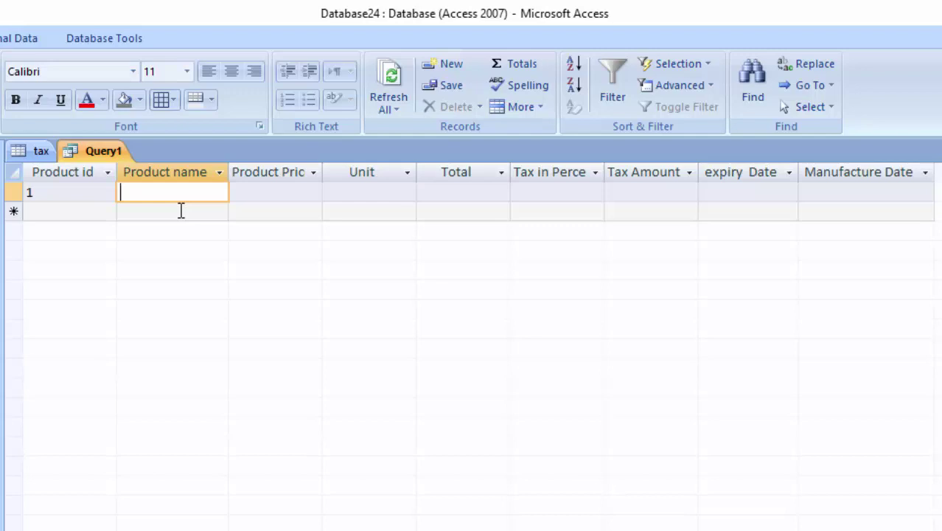
text(Key)
text(board)
key(Tab)
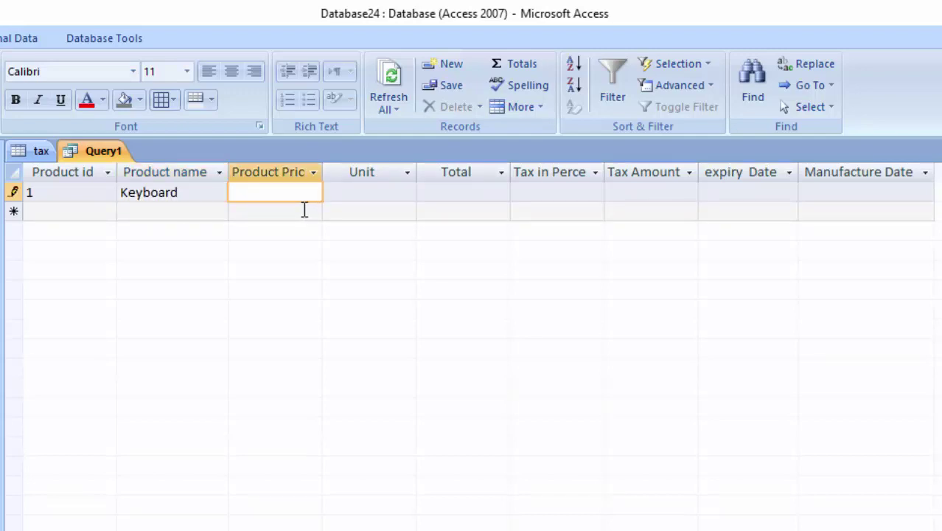
text(400)
click(374, 193)
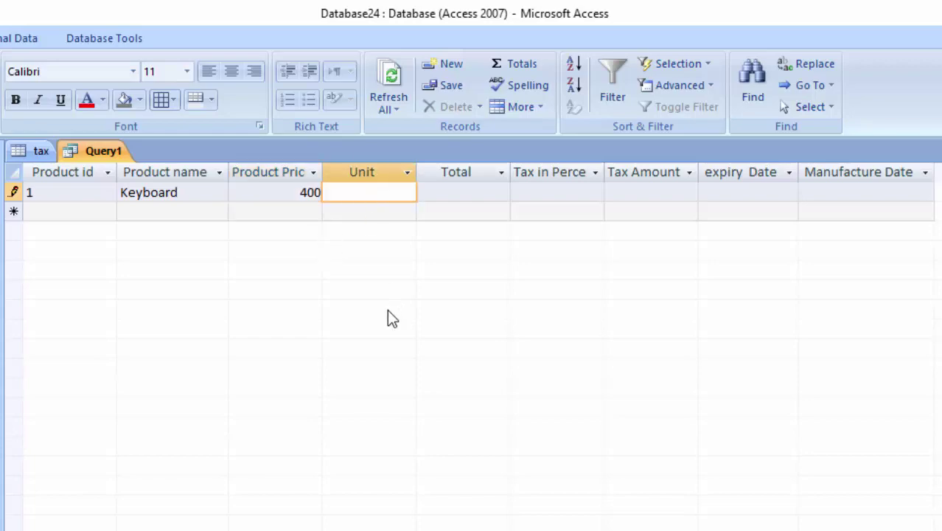
text(5)
key(Tab)
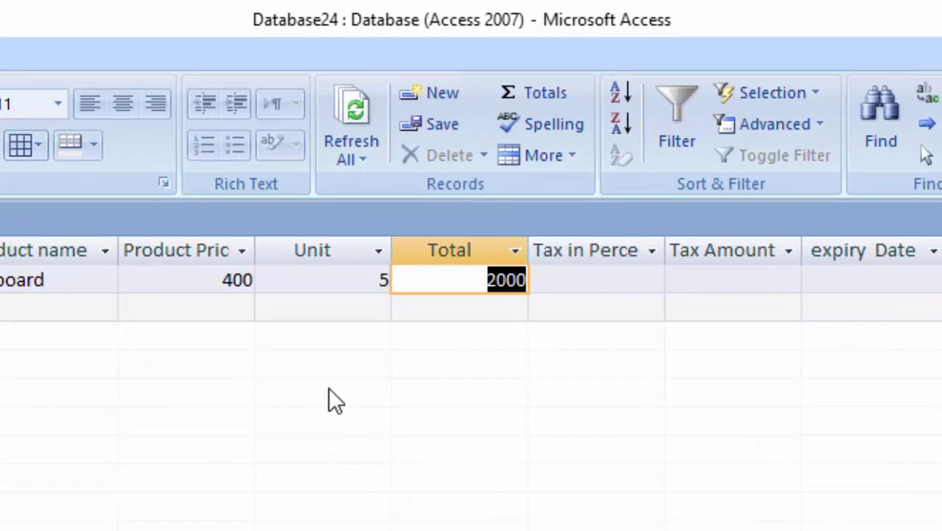
double_click(665, 251)
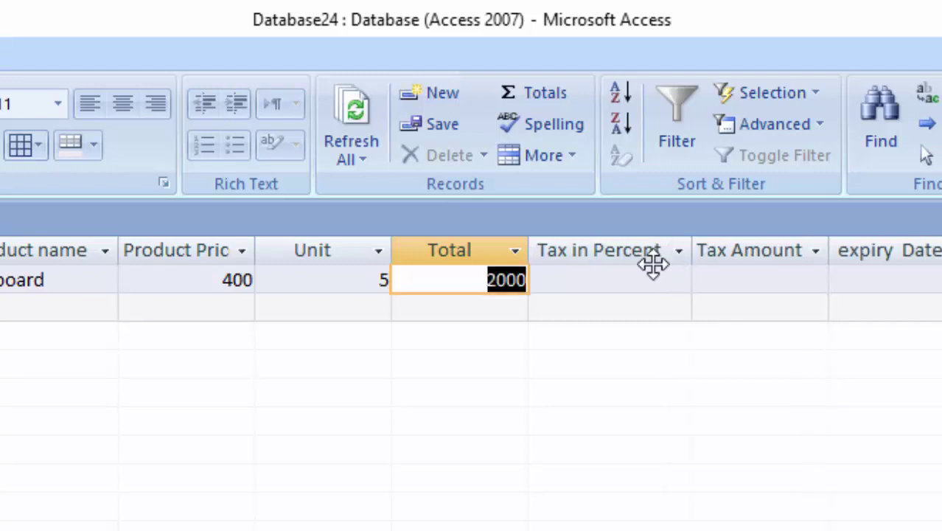
- Set the Keyboard record's Tax in Percent to 28
click(622, 278)
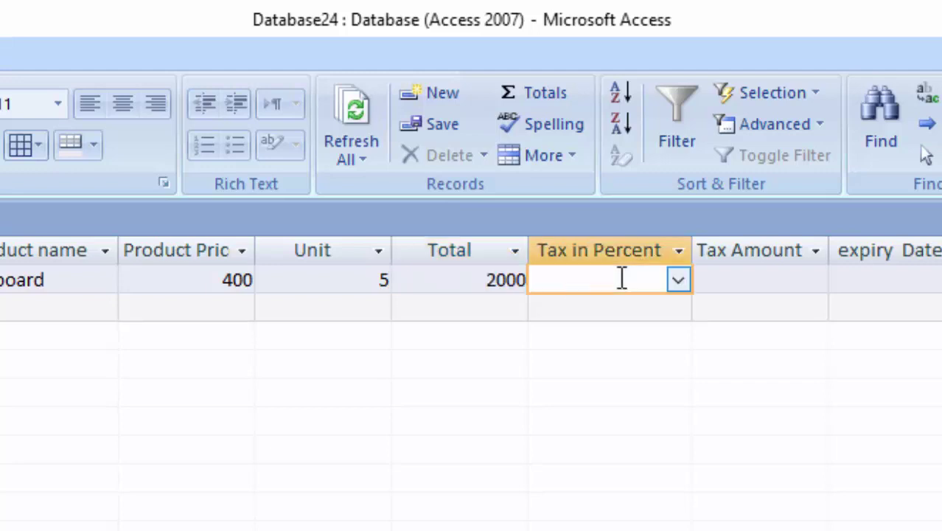
click(677, 282)
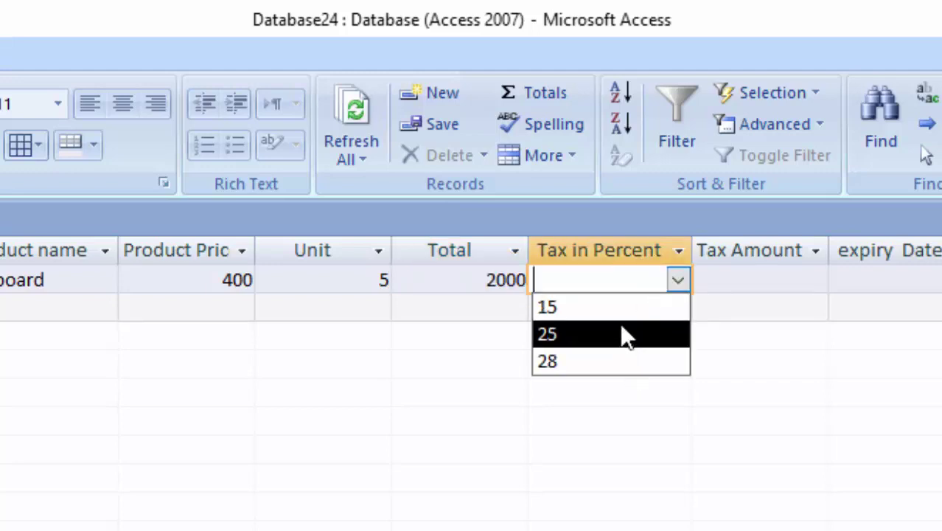
click(618, 363)
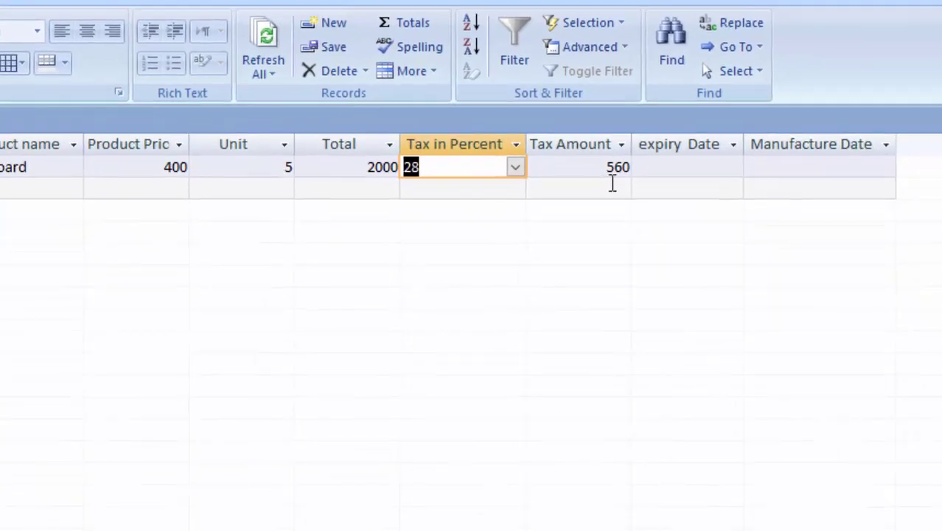
key(Tab)
key(Tab)
key(Tab)
- Pick 4/24/2020 as the Keyboard expiry date from the calendar
click(682, 164)
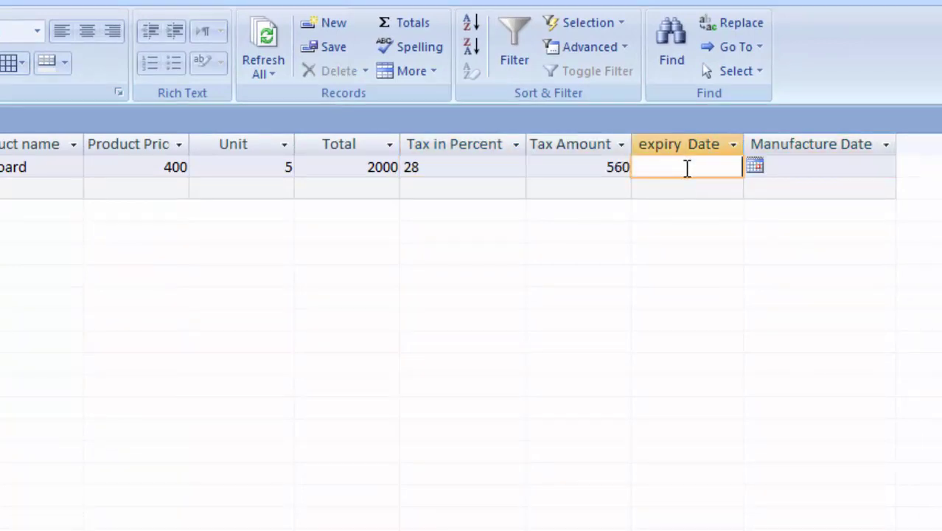
click(754, 167)
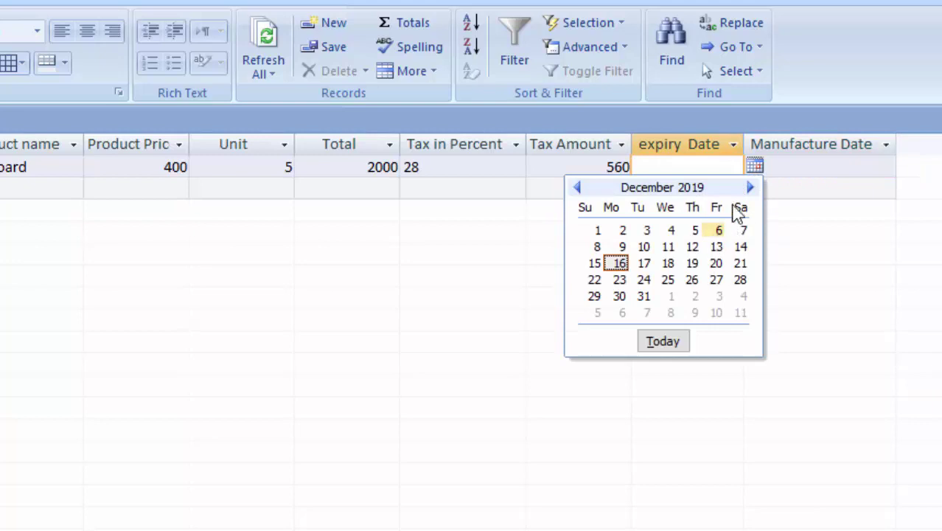
click(750, 187)
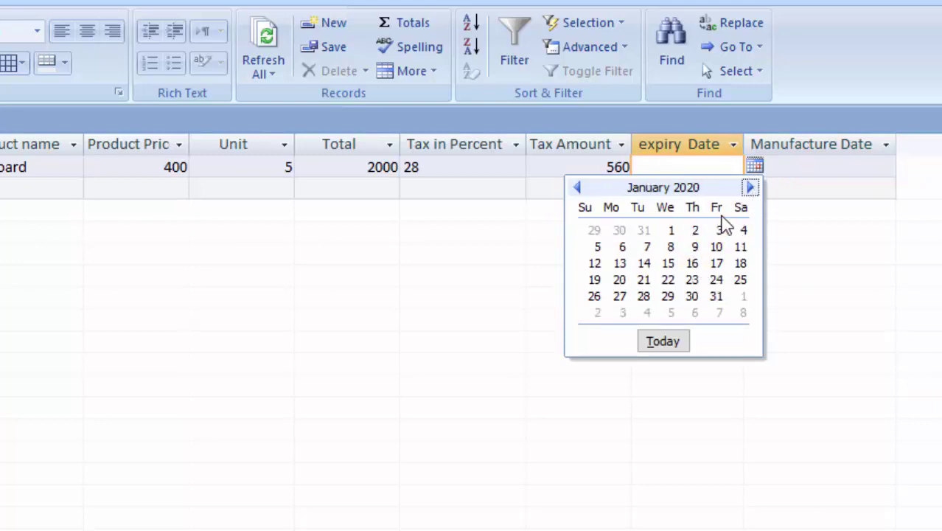
click(751, 187)
click(750, 187)
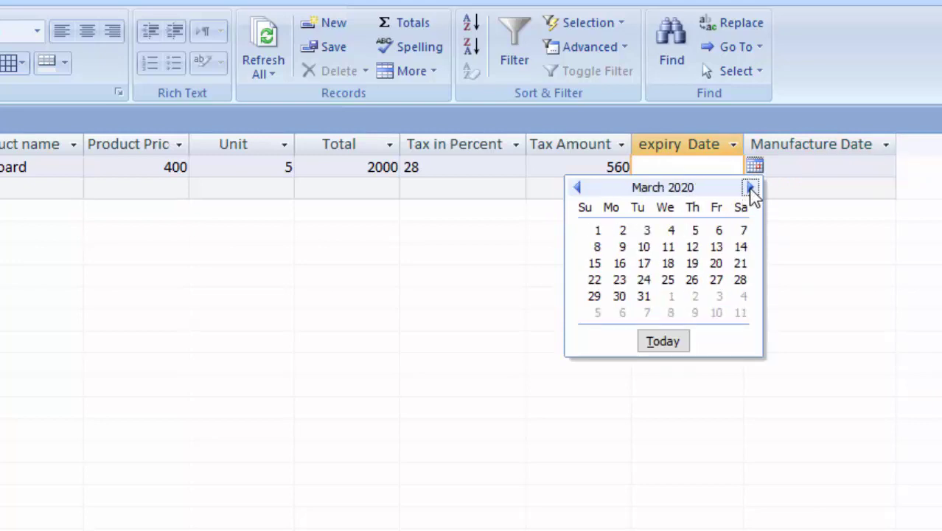
click(751, 187)
click(716, 279)
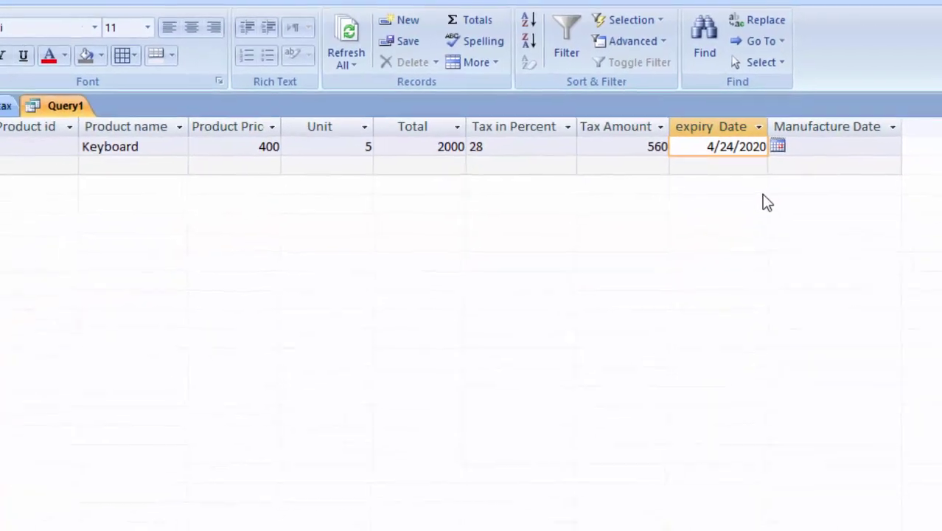
- Set the manufacture date to 9/24/2019 and save the Keyboard record
click(818, 143)
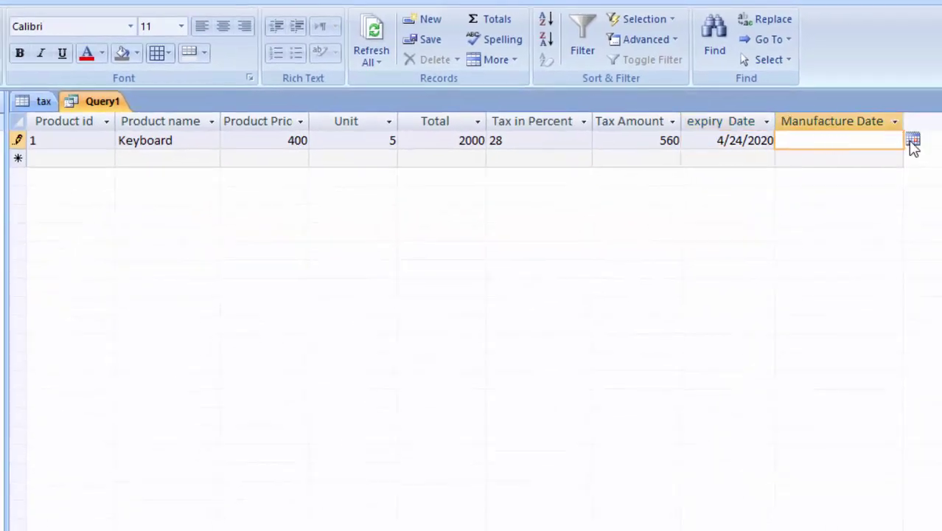
click(912, 140)
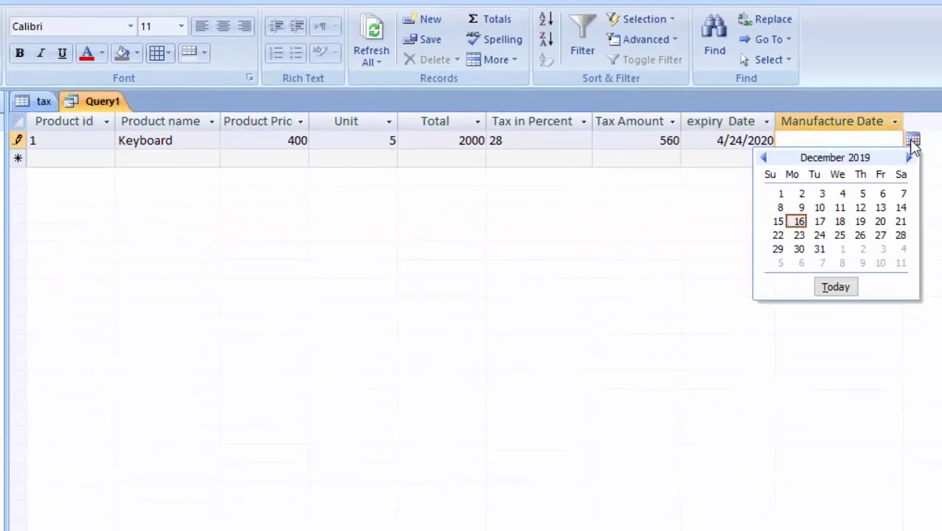
click(763, 158)
click(763, 158)
click(763, 158)
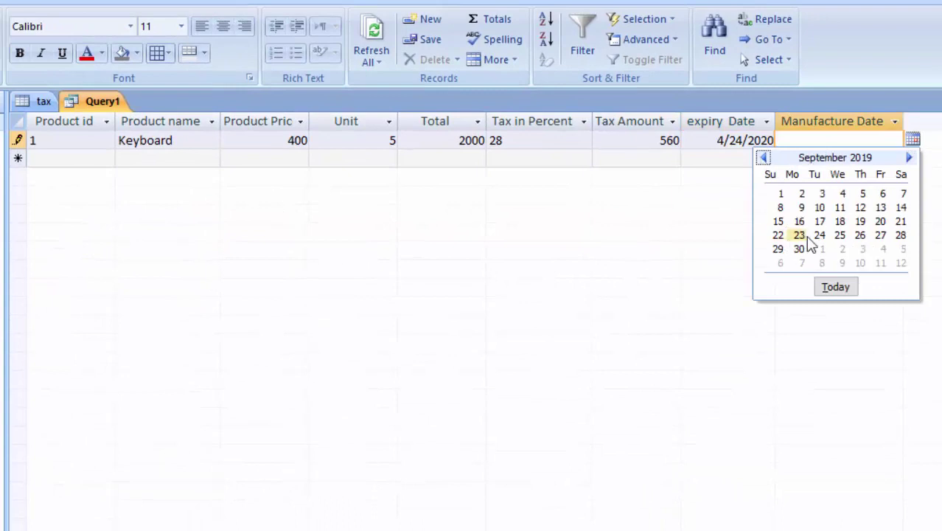
click(819, 235)
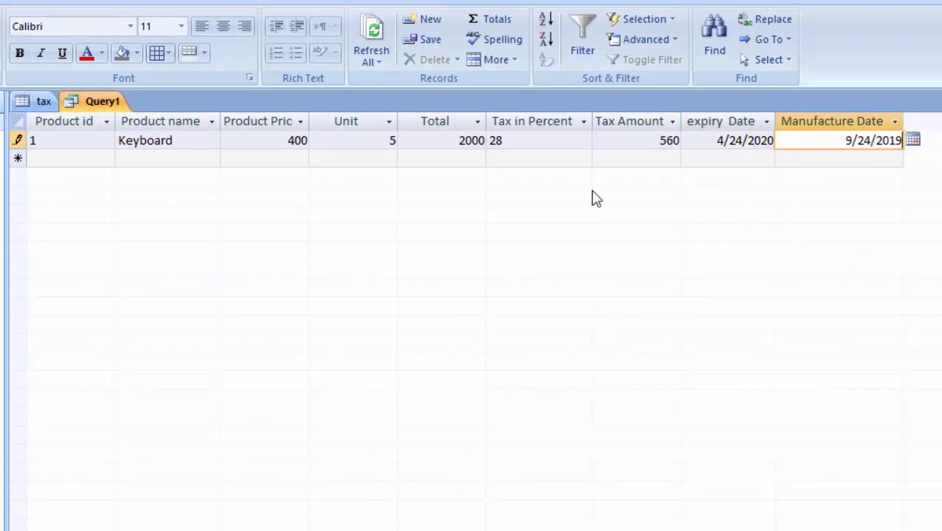
click(72, 159)
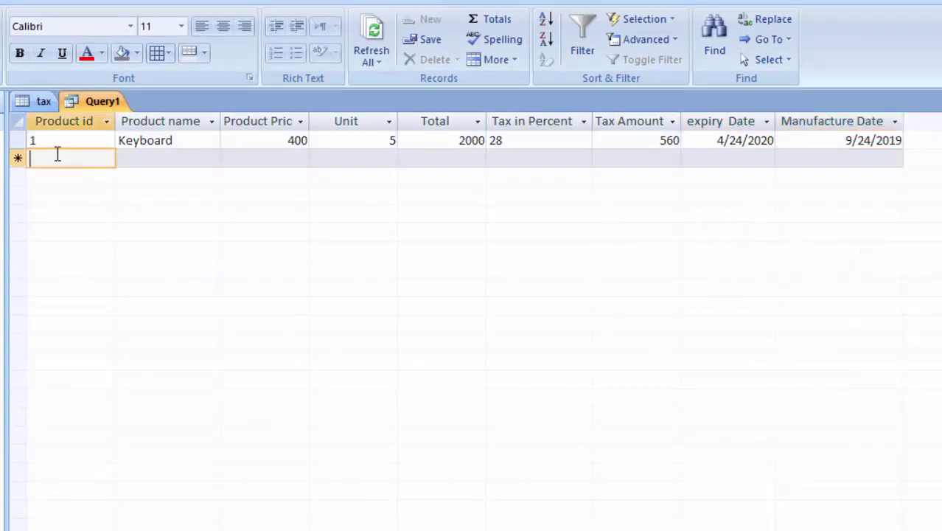
- Add record 2 for the Mouse product with its price and save it
text(2)
key(Tab)
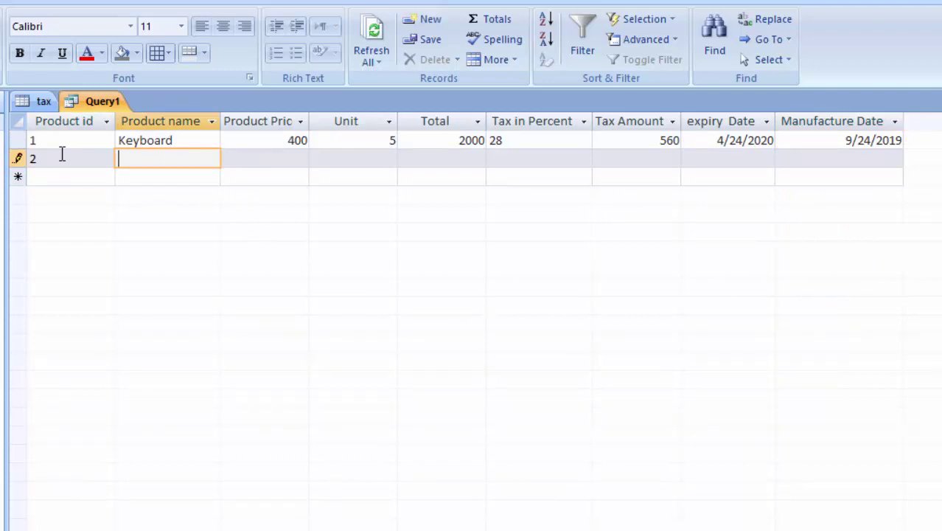
text(mOUSE)
key(Tab)
text(1)
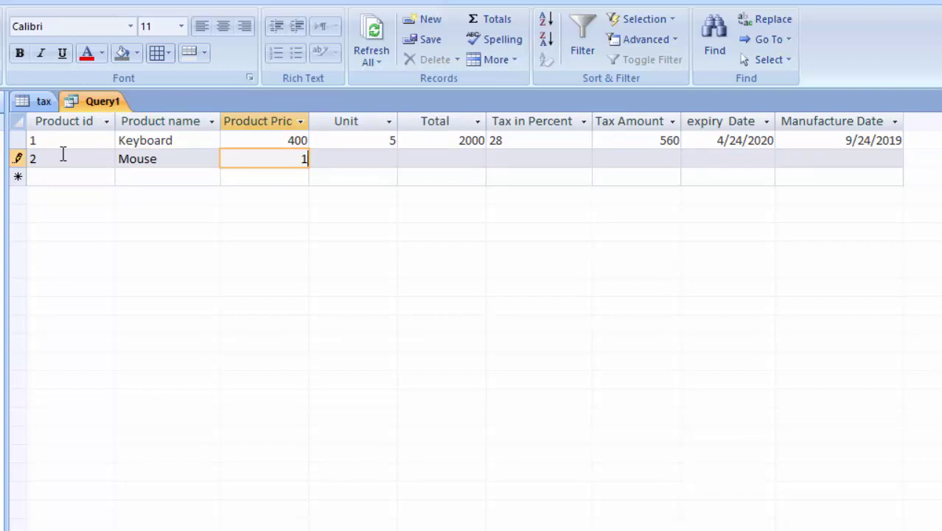
text(50)
key(Tab)
text(6)
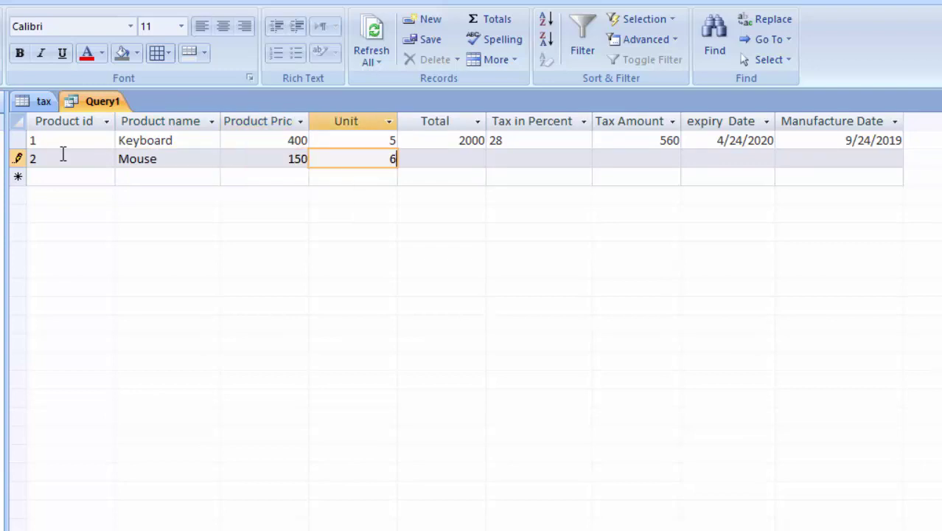
key(Tab)
key(Tab)
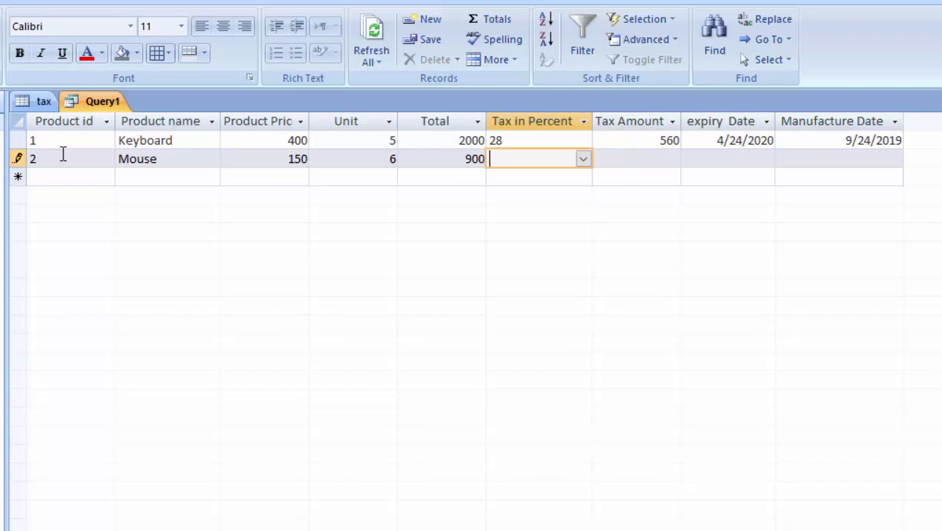
key(Down)
key(Up)
- Give the Mouse record 15% tax and an expiry date of 1/16/2020
click(583, 160)
click(546, 180)
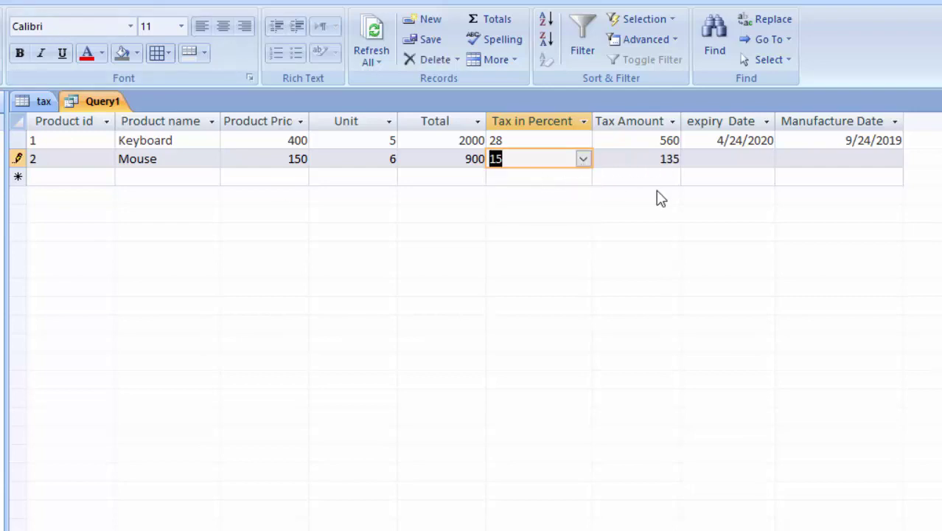
key(Tab)
key(Tab)
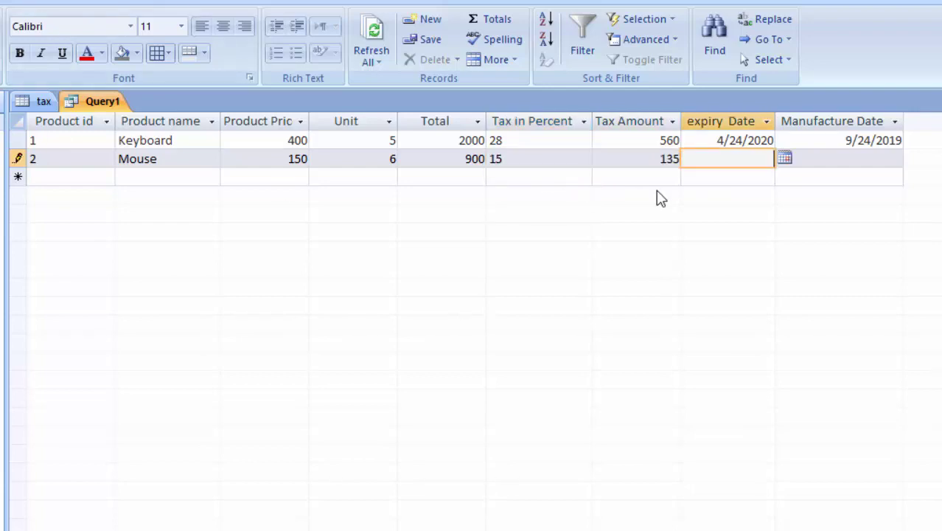
click(784, 158)
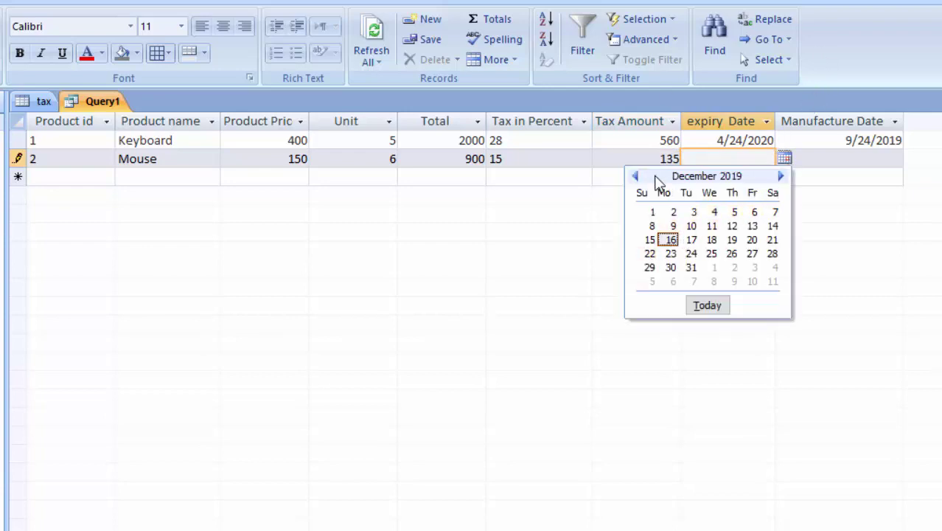
click(634, 176)
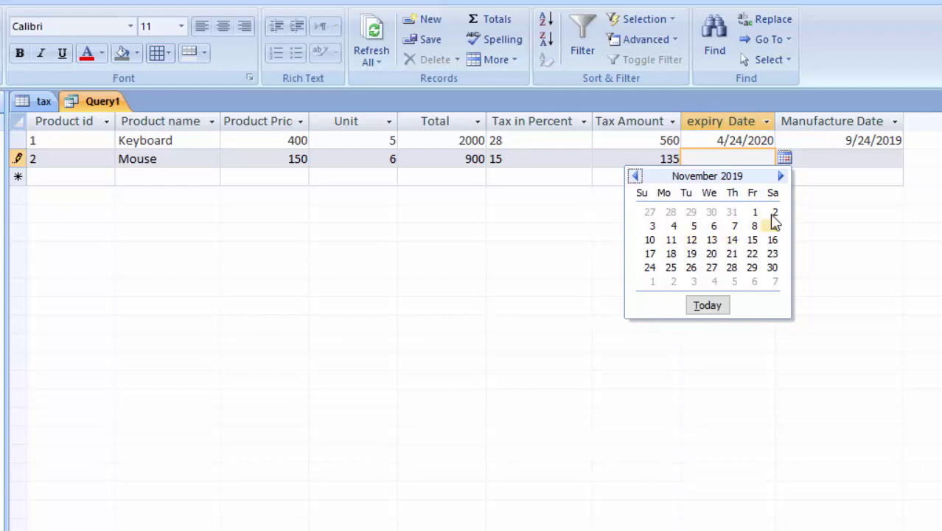
click(782, 177)
click(782, 177)
click(731, 239)
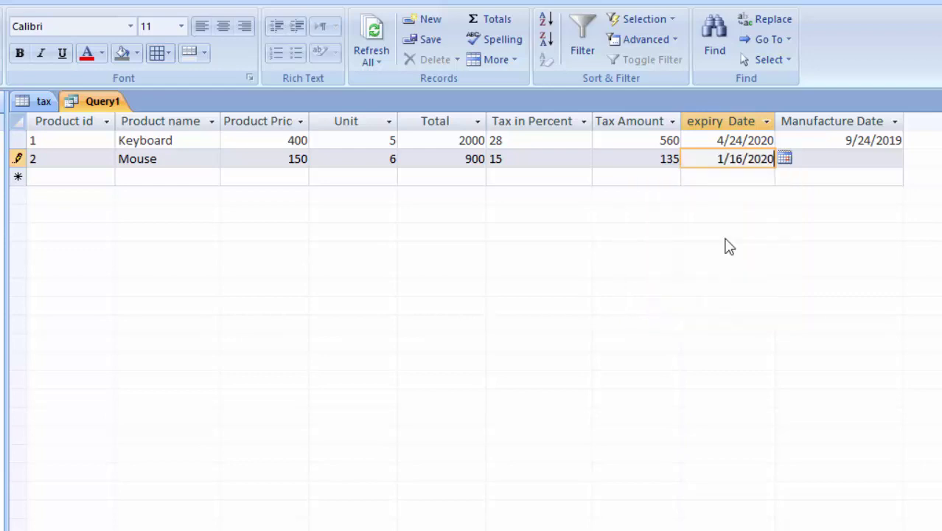
- Set the Mouse manufacture date to 10/9/2019 and save the record
click(870, 159)
click(912, 158)
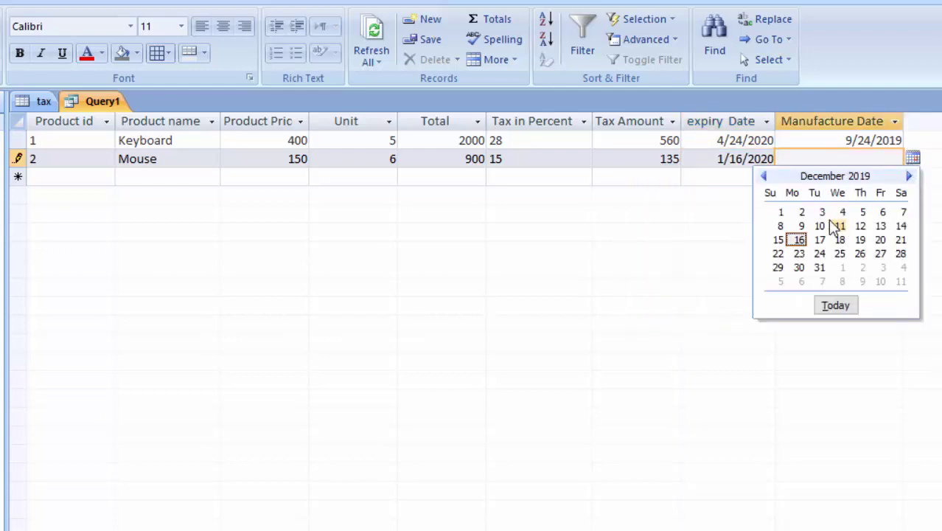
click(763, 176)
click(763, 176)
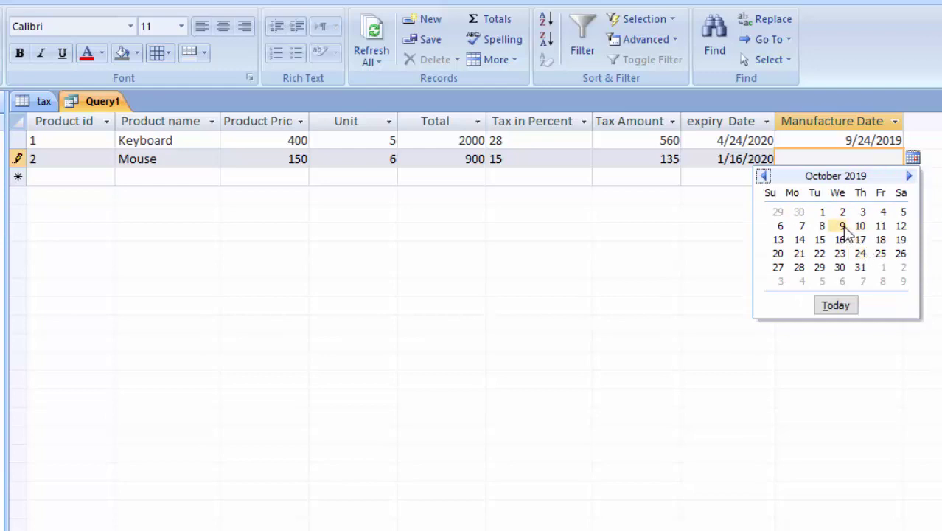
click(842, 225)
click(157, 178)
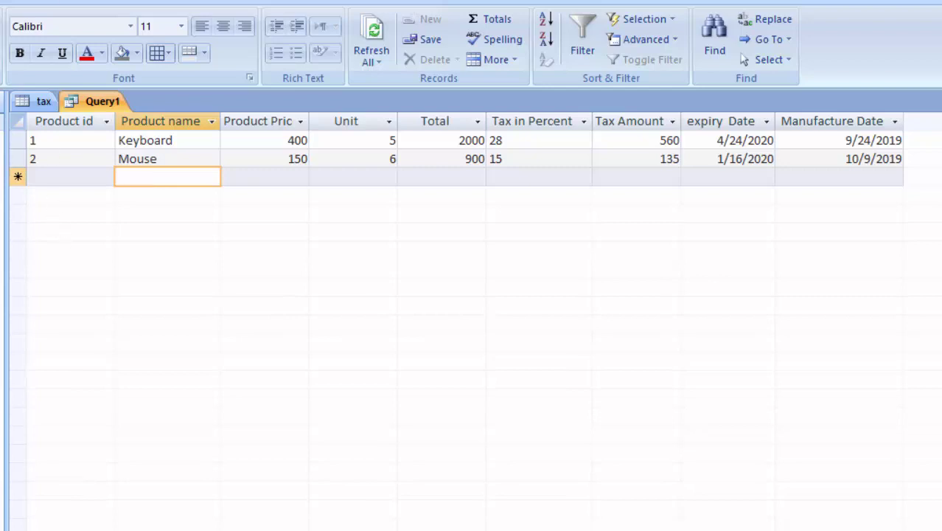
click(148, 1)
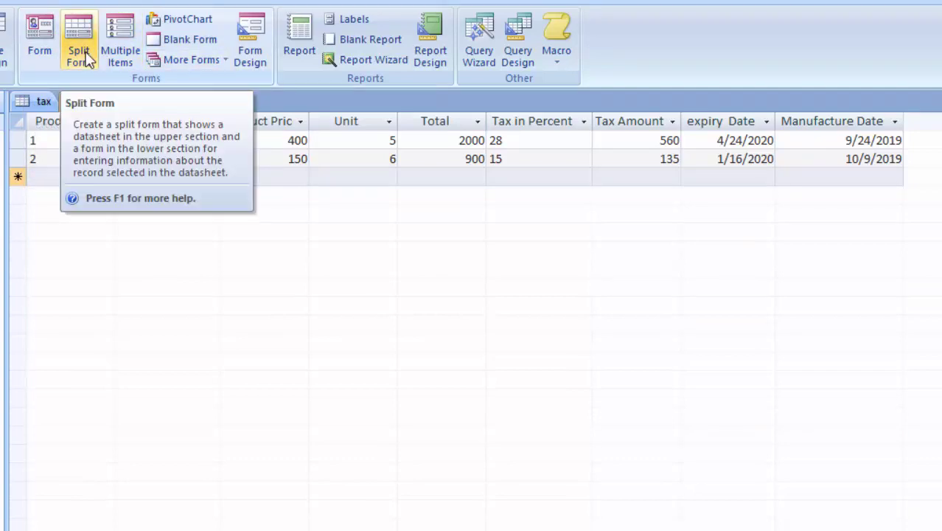
- Create a split form from the query, saving the query as 'Tax Q' first
click(85, 56)
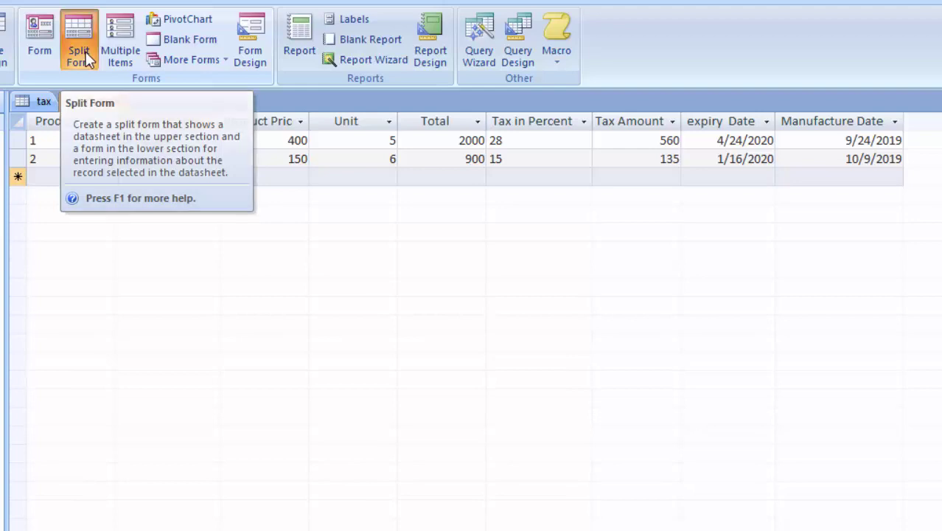
click(356, 355)
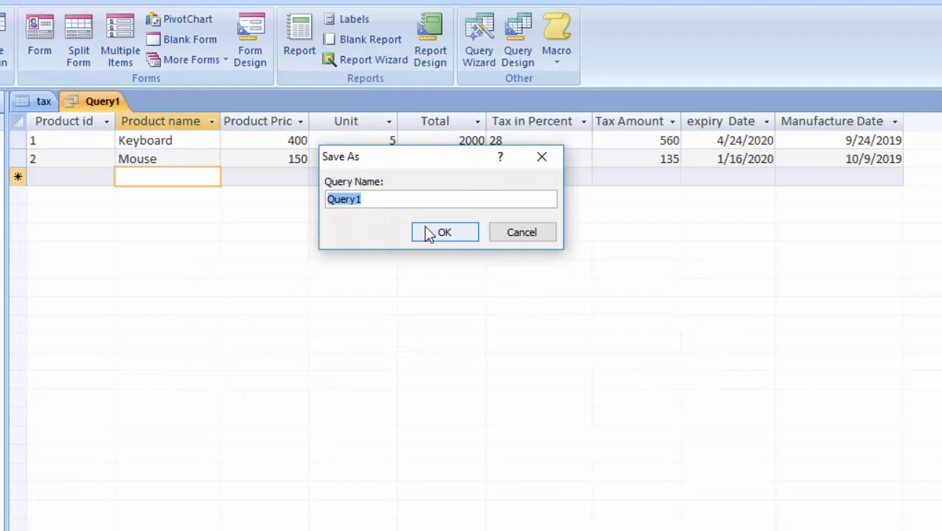
click(405, 204)
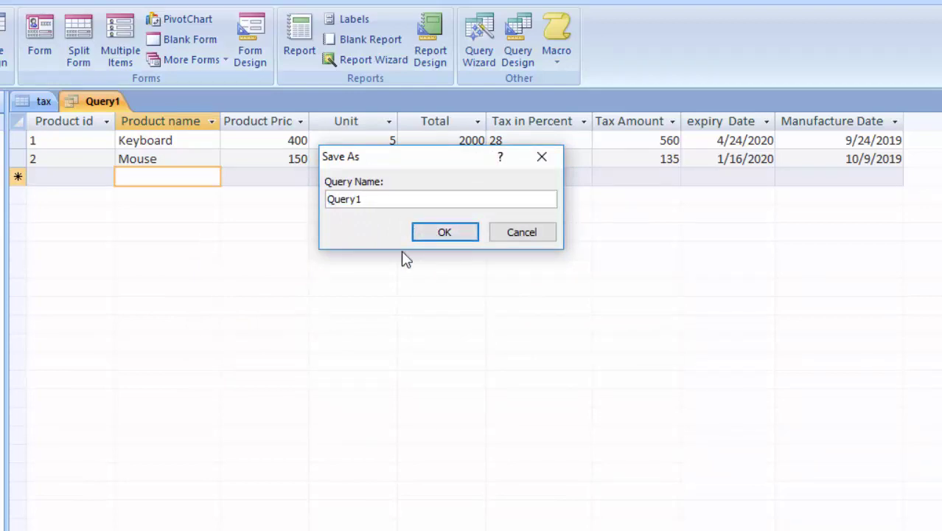
key(BackSpace)
key(BackSpace)
key(BackSpace)
key(BackSpace)
key(BackSpace)
text(Tax)
click(441, 233)
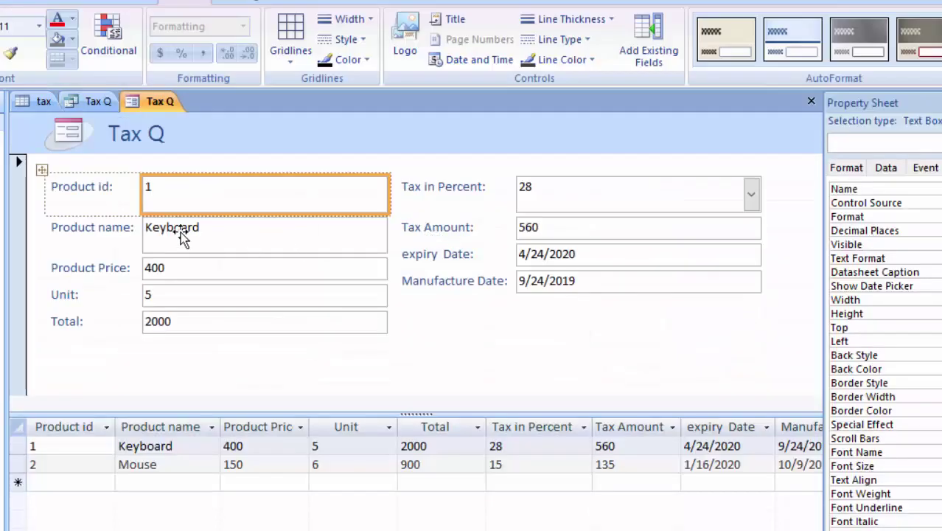
click(168, 134)
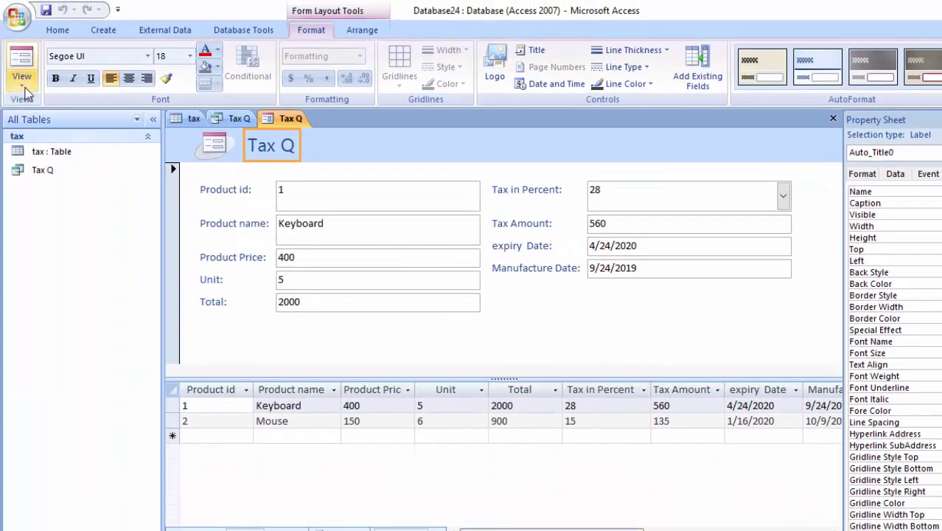
- In Design View, widen the title label and make the form header taller
click(24, 87)
click(65, 180)
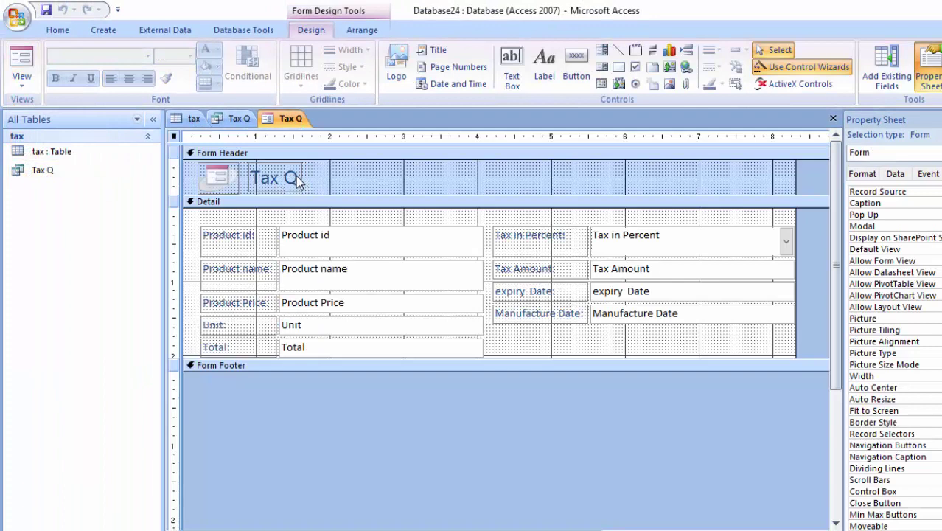
click(297, 179)
drag(304, 182, 637, 197)
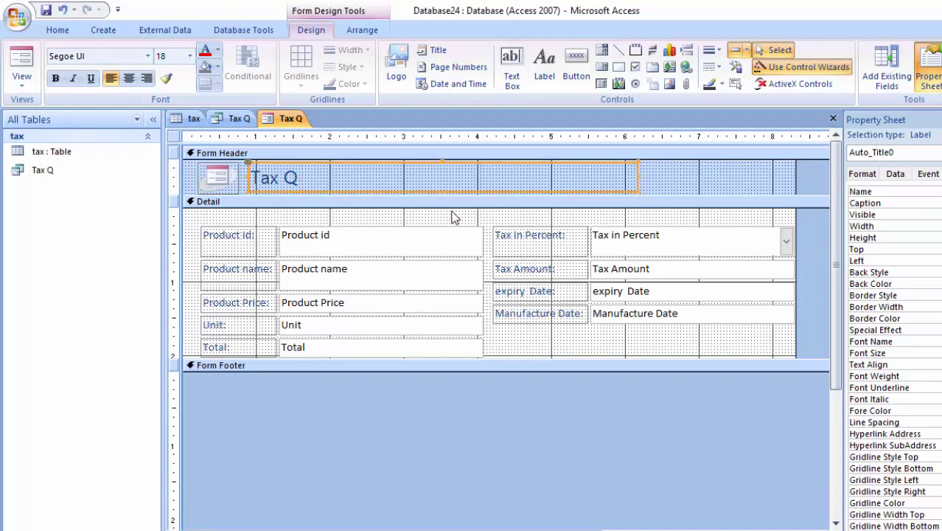
drag(448, 195, 481, 308)
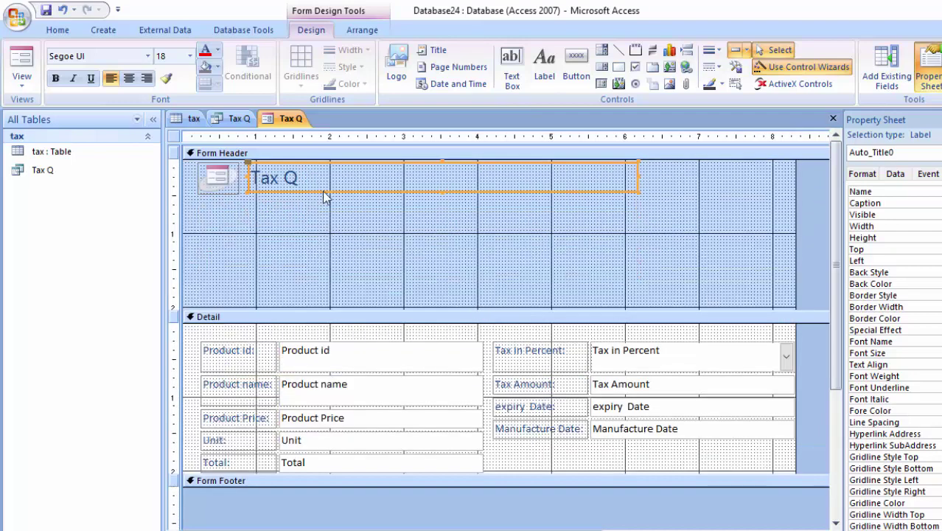
- Retitle the header label 'Tax Invoice' and fill it orange
click(326, 178)
key(BackSpace)
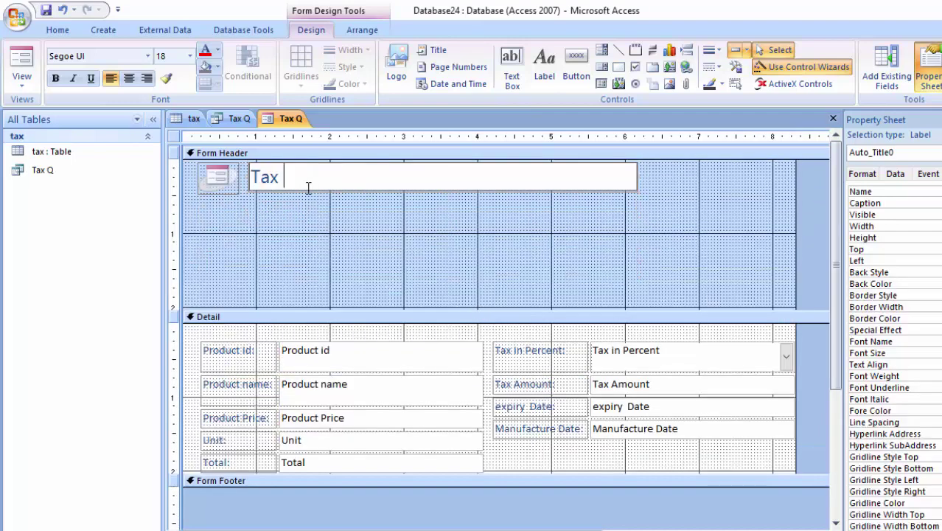
key(BackSpace)
key(BackSpace)
text(aX)
key(Return)
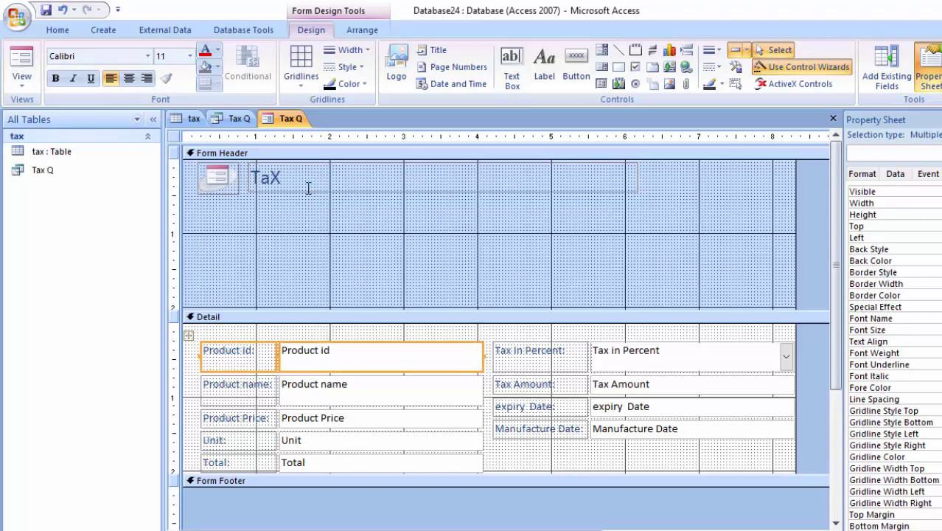
click(302, 180)
click(283, 176)
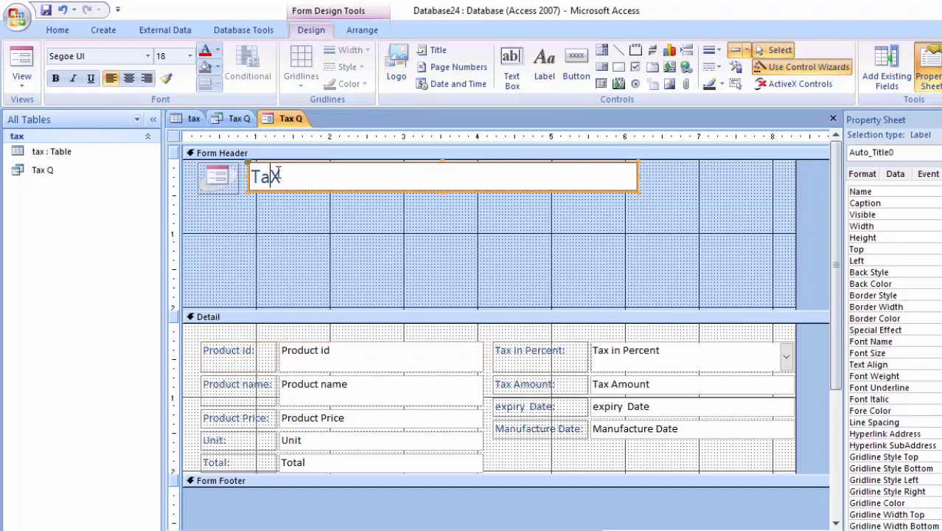
text(IN)
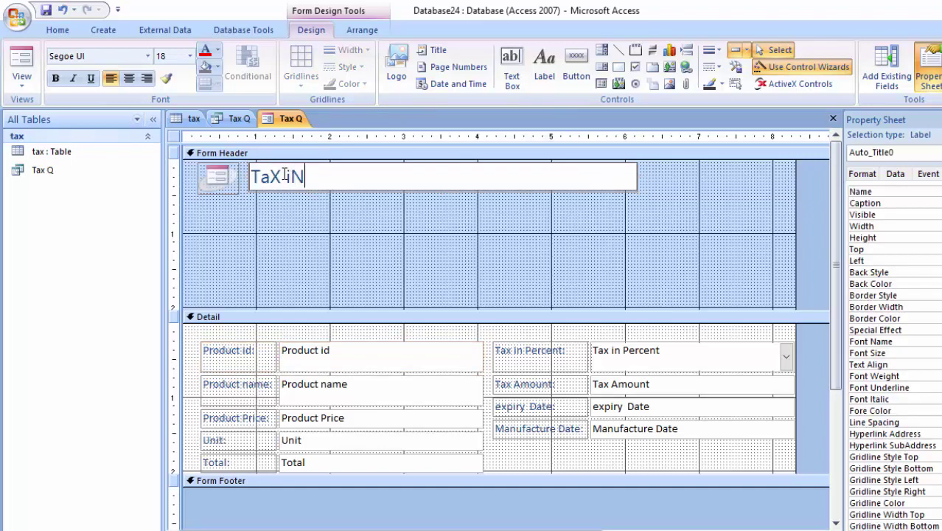
text(VOICE)
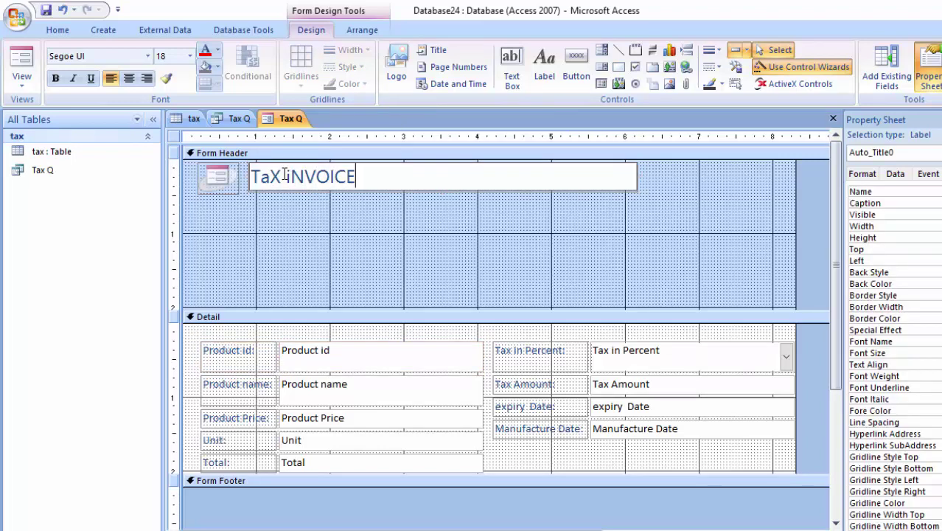
key(Return)
click(218, 67)
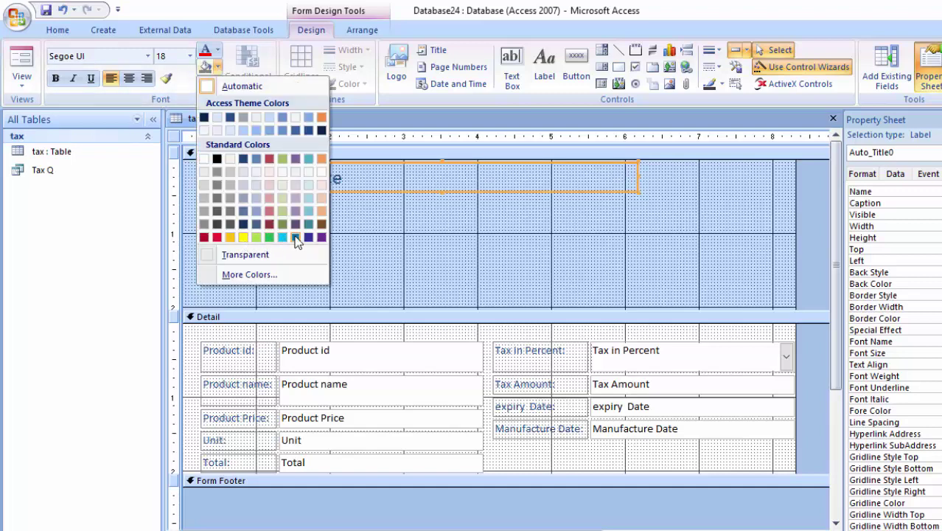
click(321, 158)
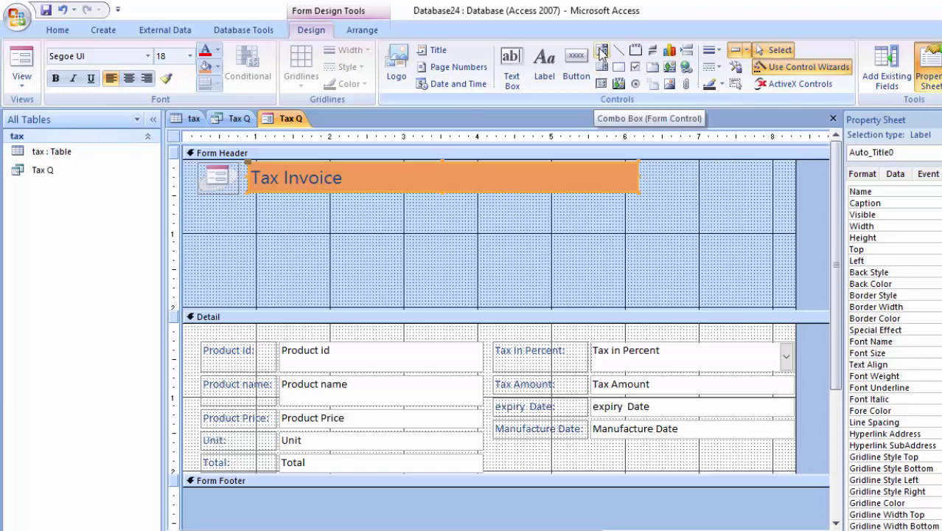
- Add a header combo box that finds records by Product name
click(602, 51)
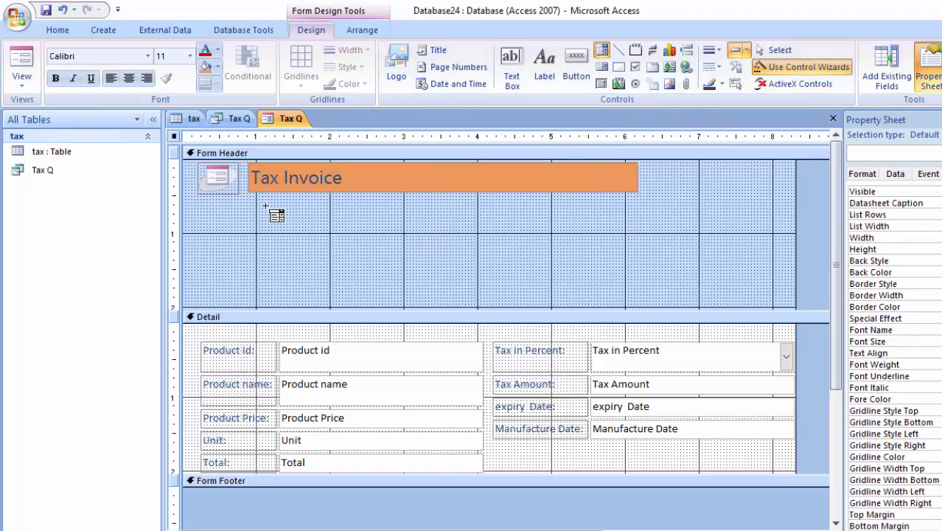
drag(252, 206, 474, 238)
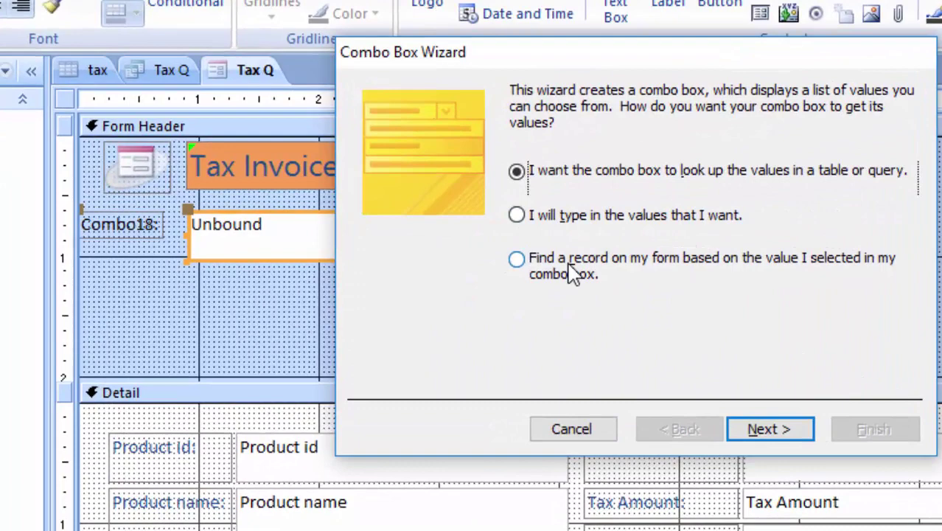
click(486, 236)
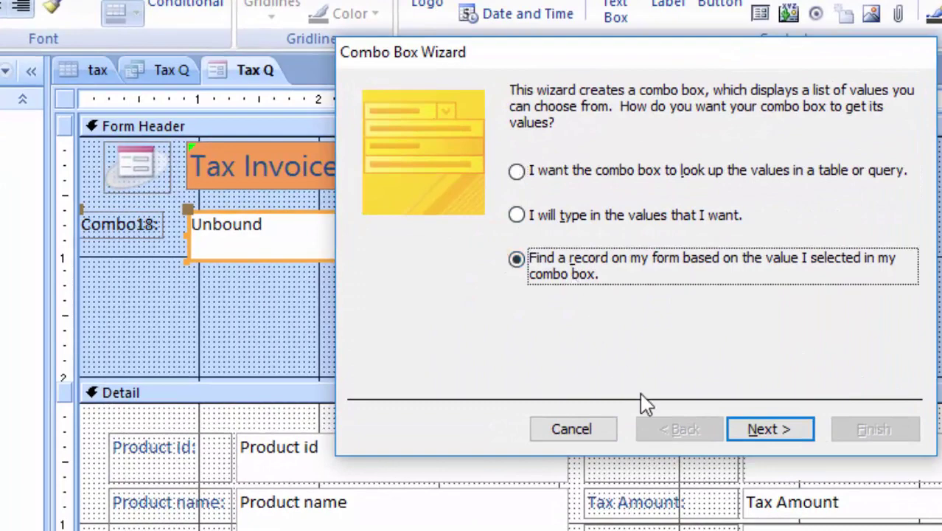
click(759, 428)
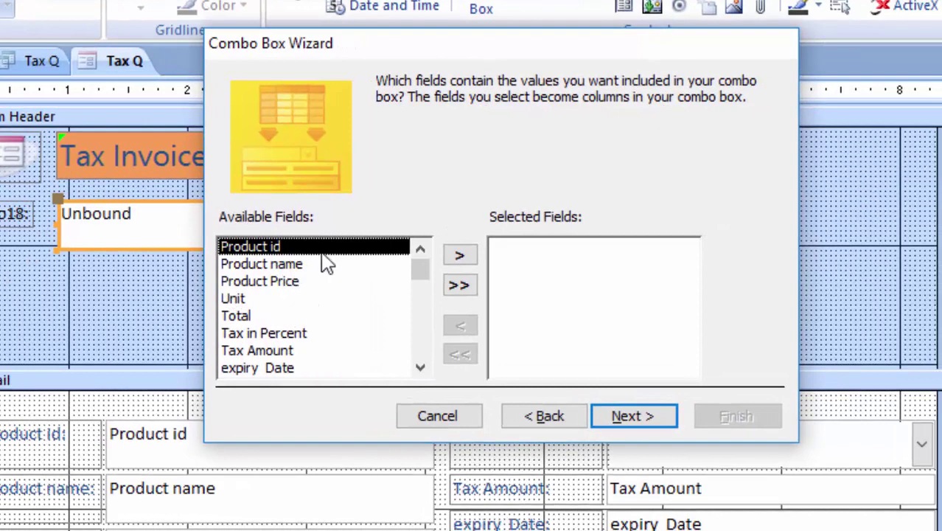
click(299, 267)
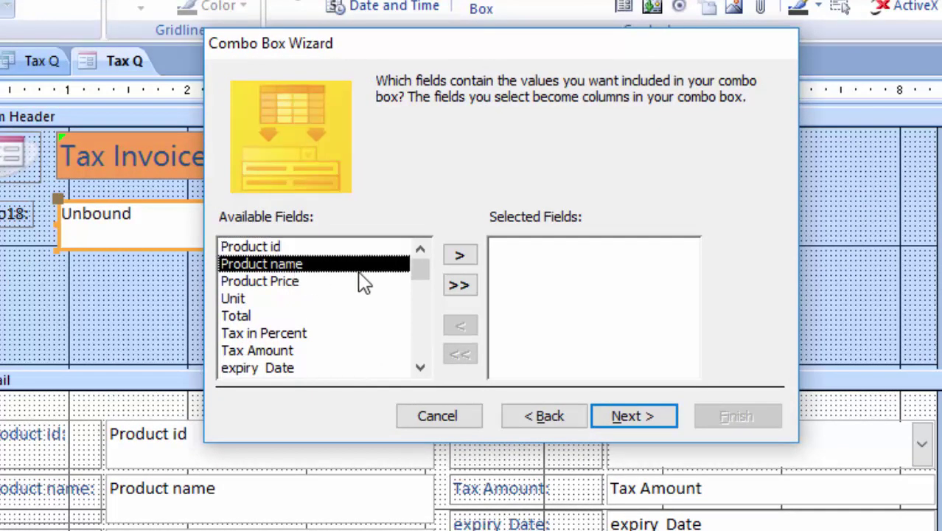
click(460, 254)
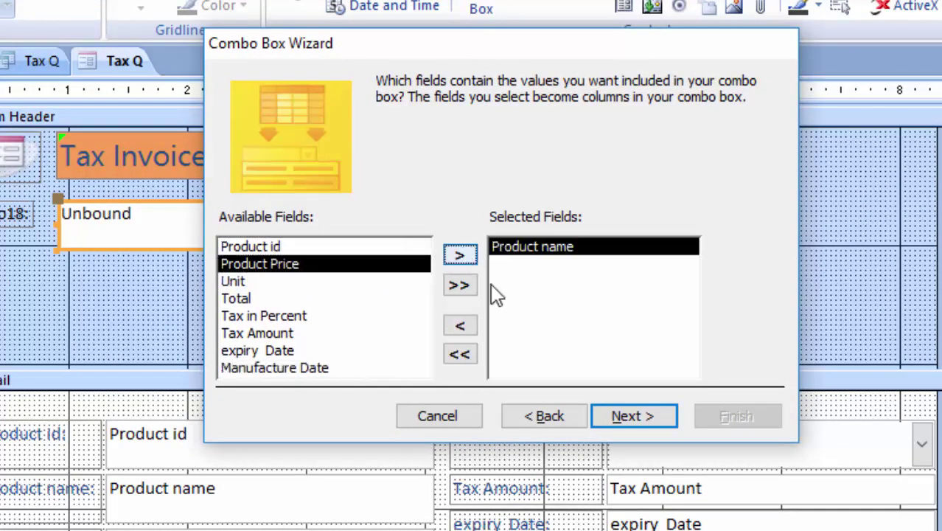
click(631, 419)
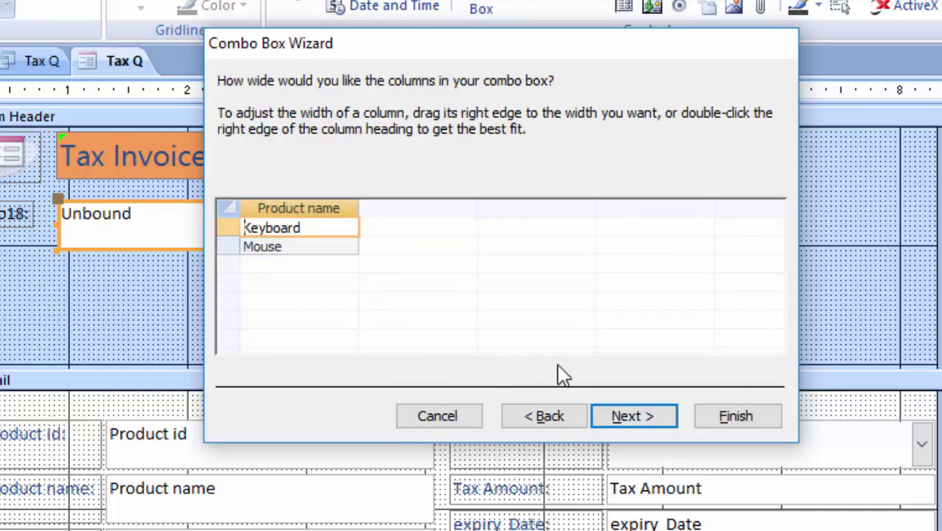
click(618, 417)
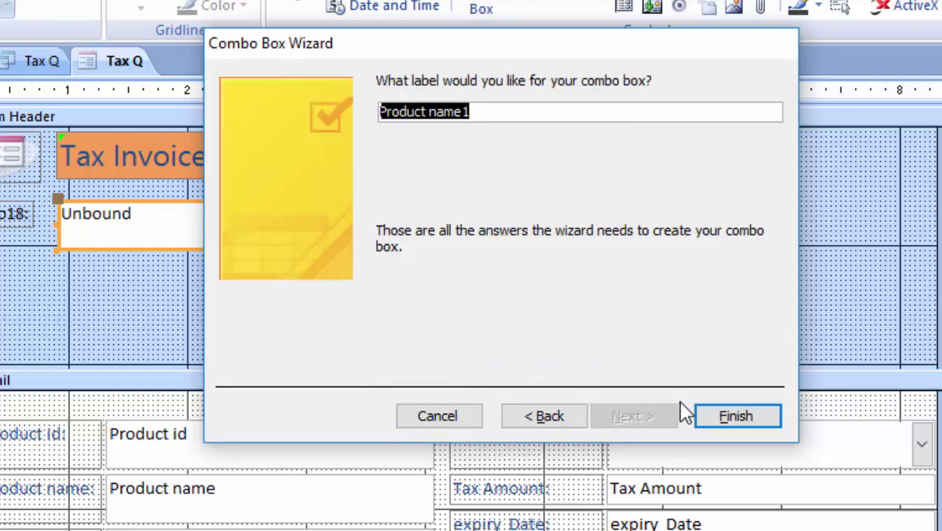
click(728, 417)
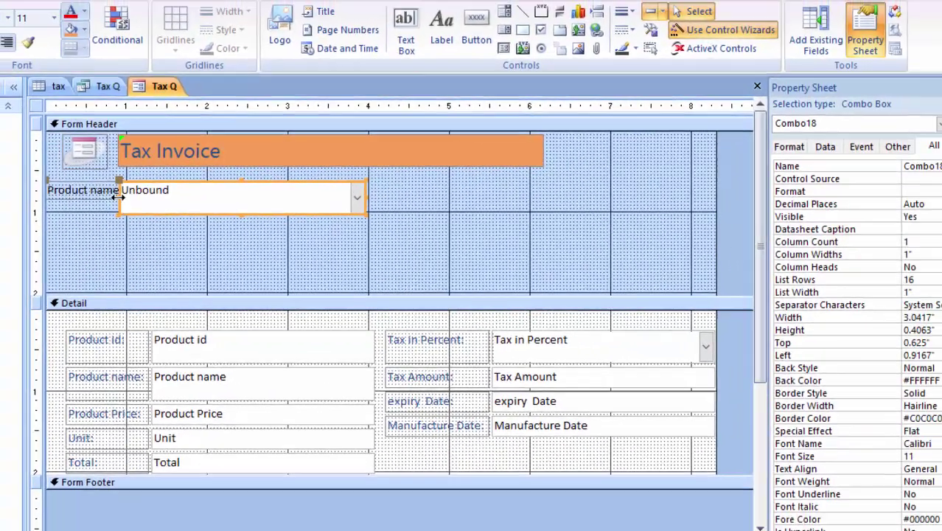
- Narrow the Product name1 combo box and make the Detail section much taller
drag(118, 196, 137, 202)
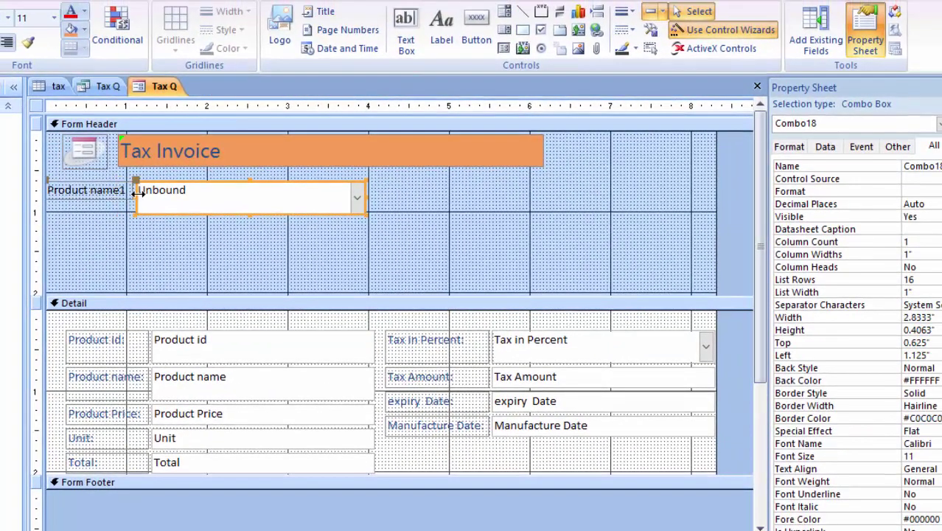
click(136, 198)
click(136, 206)
click(135, 194)
mouse_move(135, 194)
mouse_down()
mouse_move(150, 203)
mouse_move(134, 210)
mouse_up()
click(122, 196)
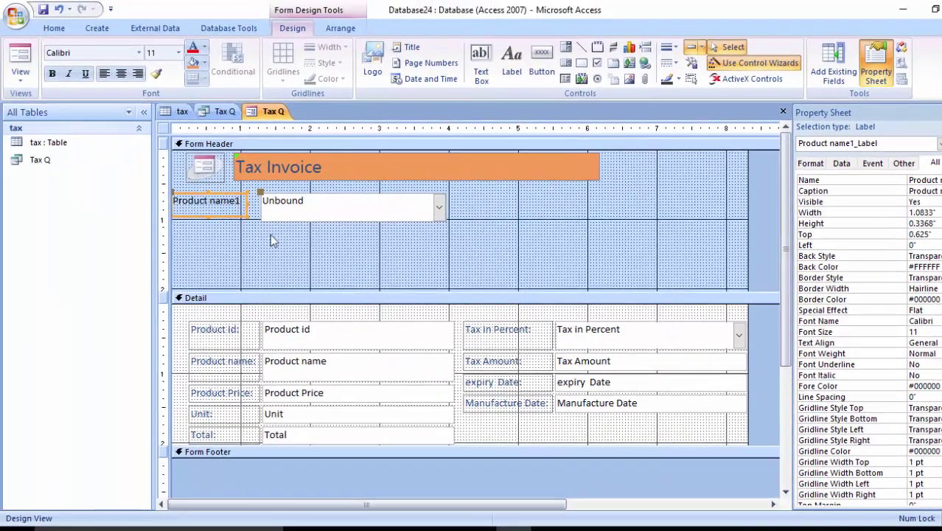
click(319, 264)
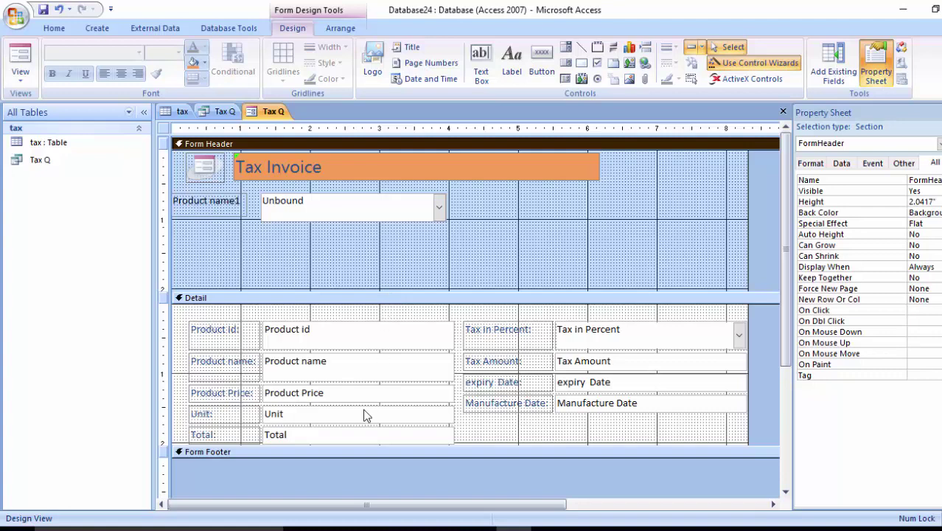
drag(379, 443, 378, 498)
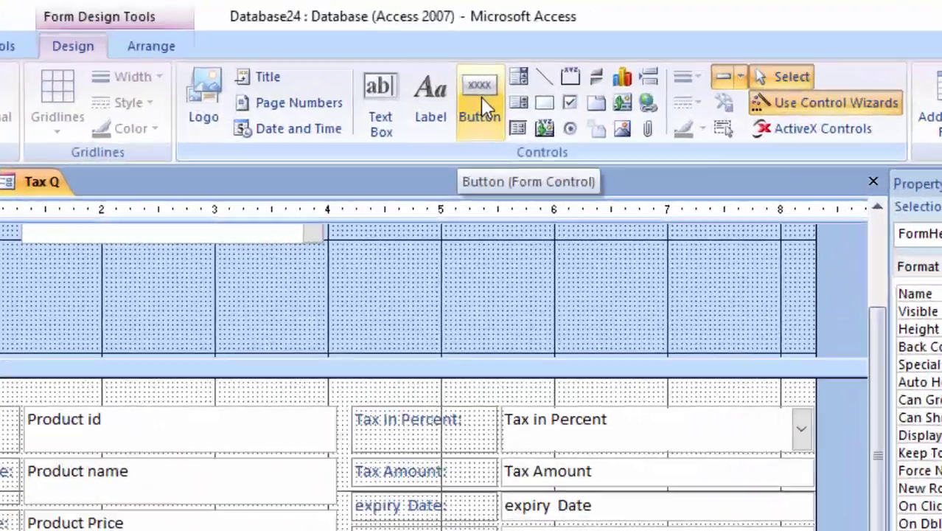
- Add a text Save Record button below the Total field and enlarge it
click(480, 96)
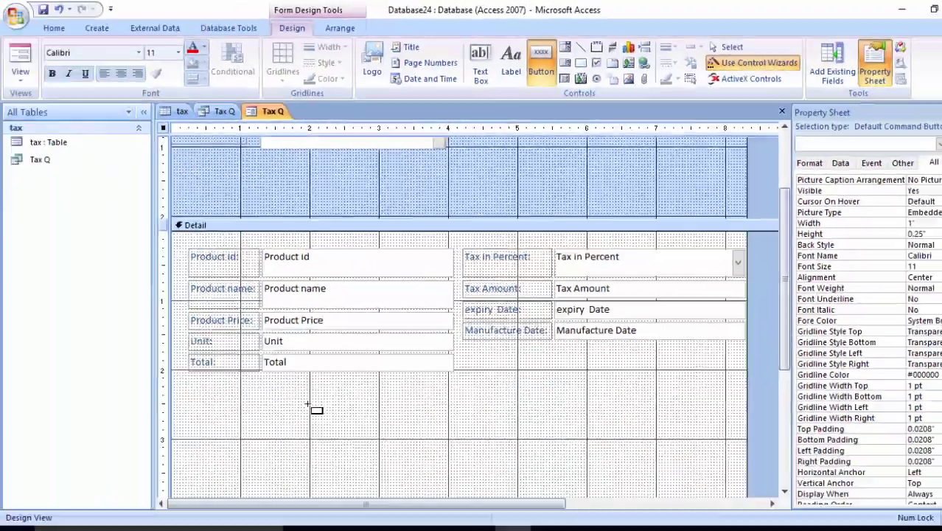
drag(209, 402, 360, 442)
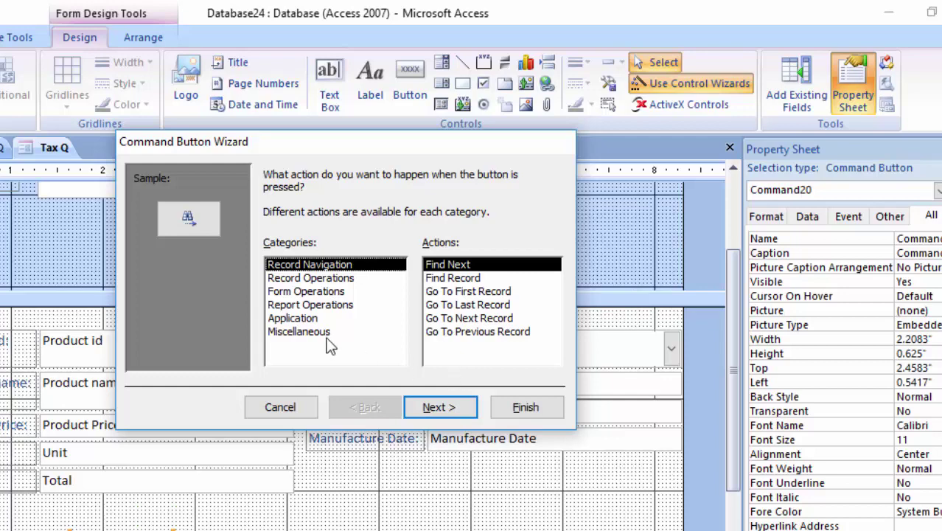
click(318, 279)
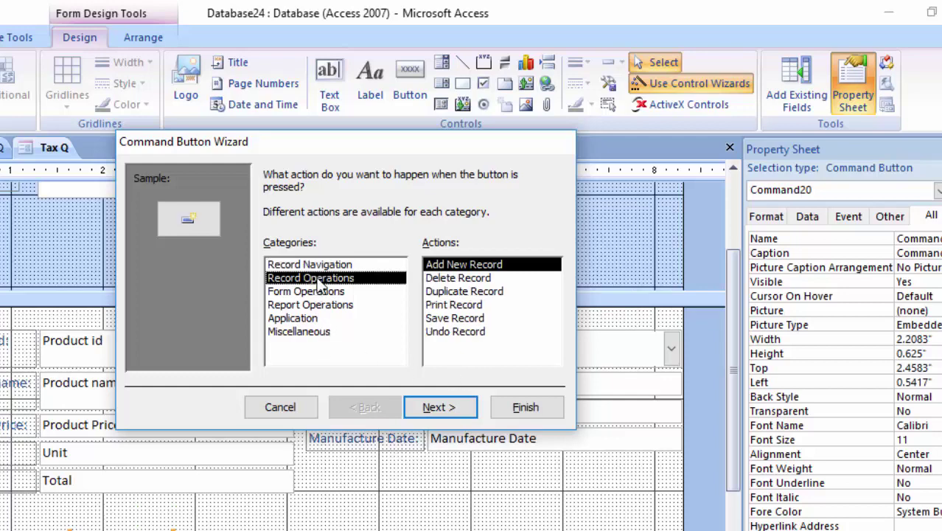
click(457, 318)
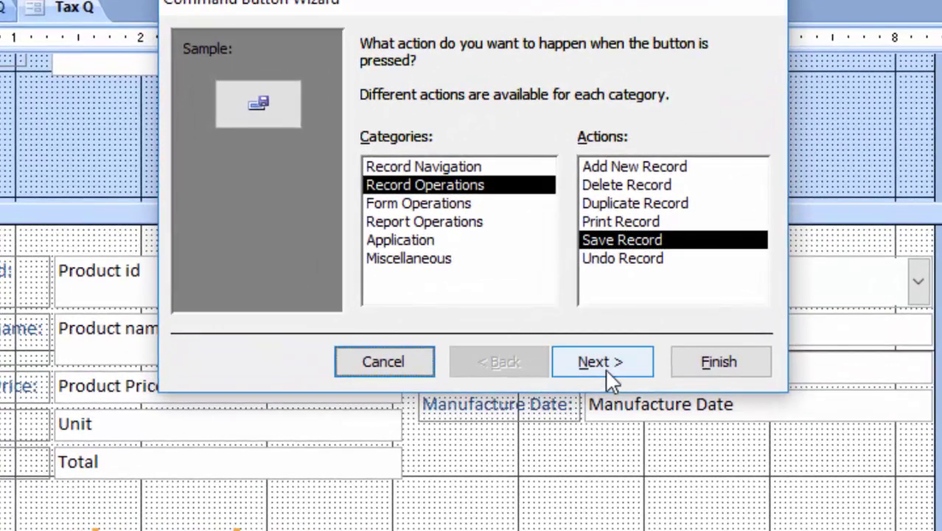
click(607, 376)
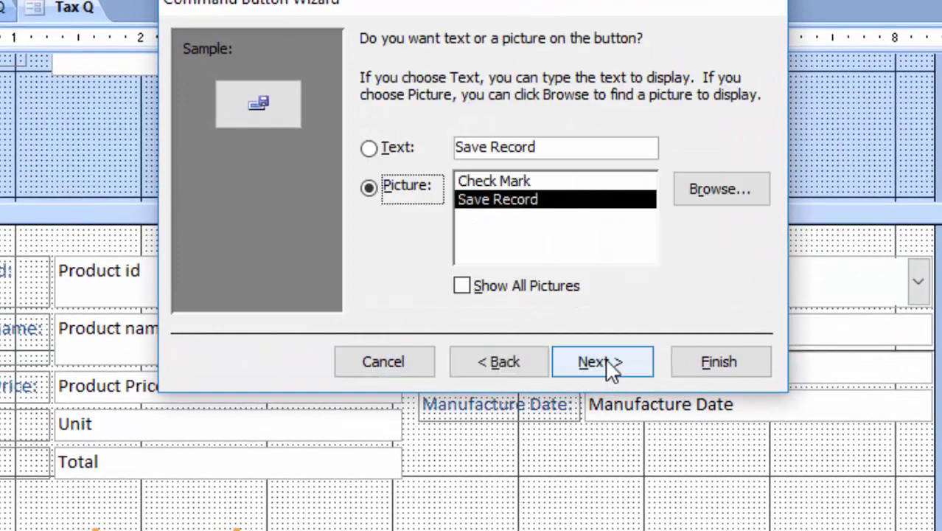
click(375, 147)
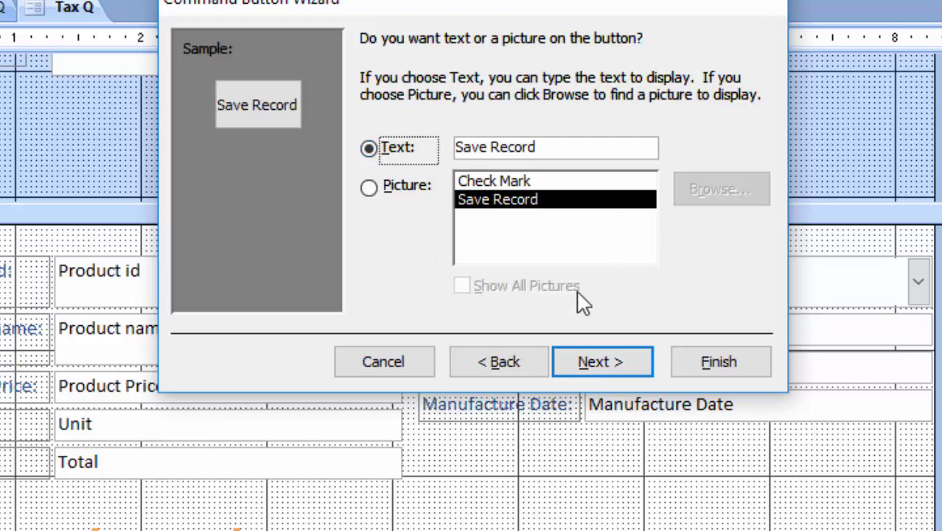
click(587, 363)
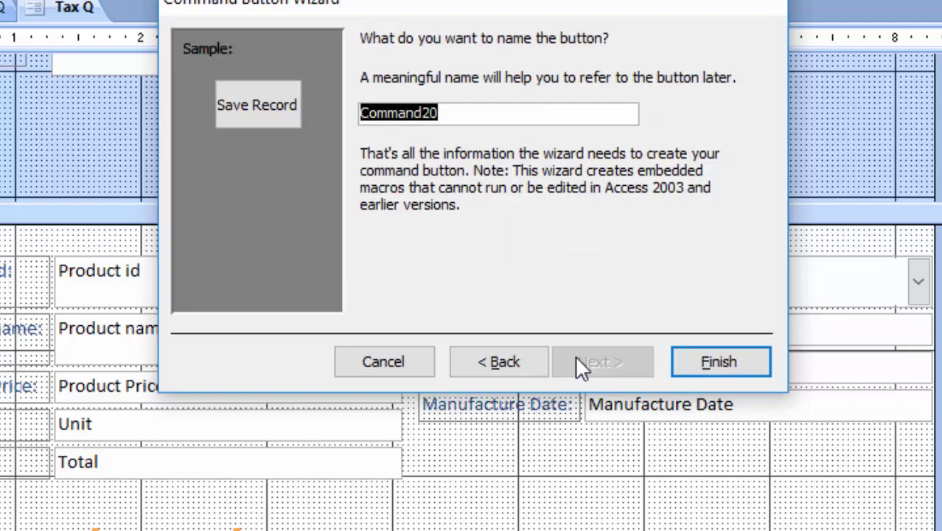
click(704, 363)
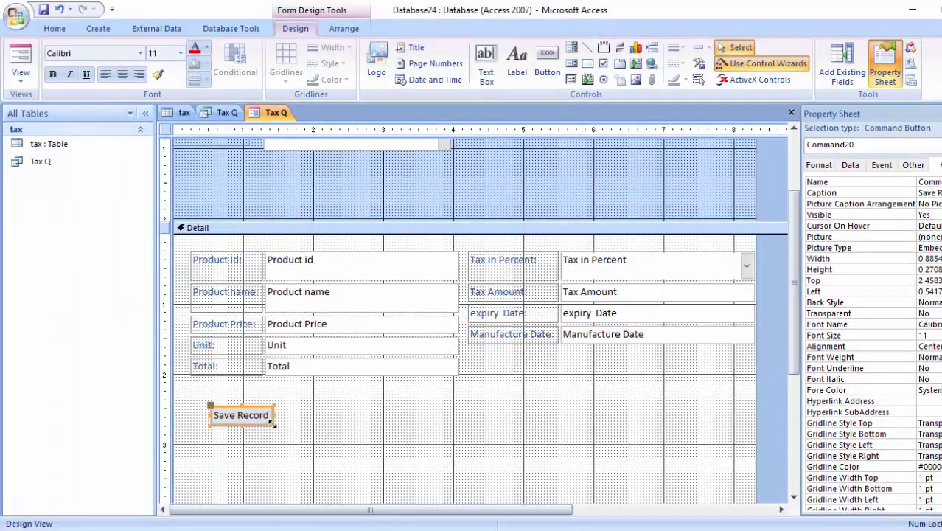
drag(273, 424, 292, 442)
click(309, 444)
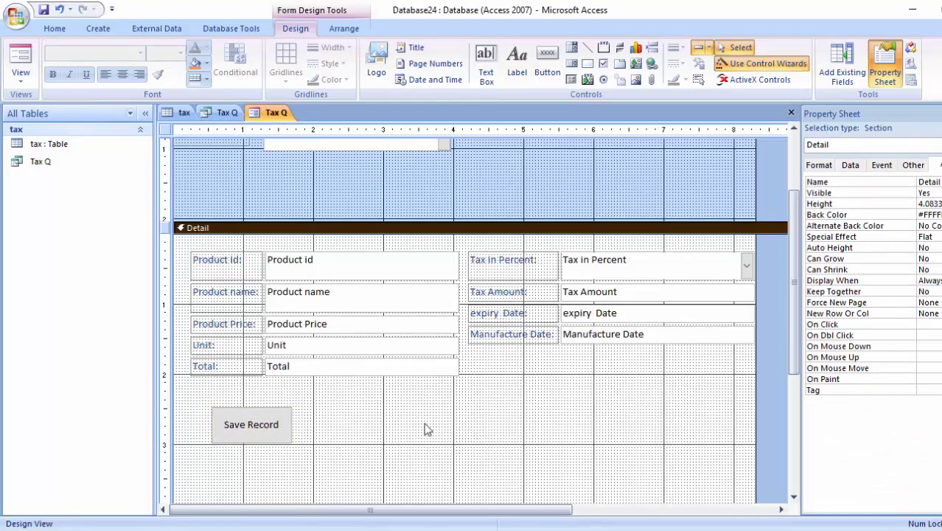
scroll(423, 422, up, 3)
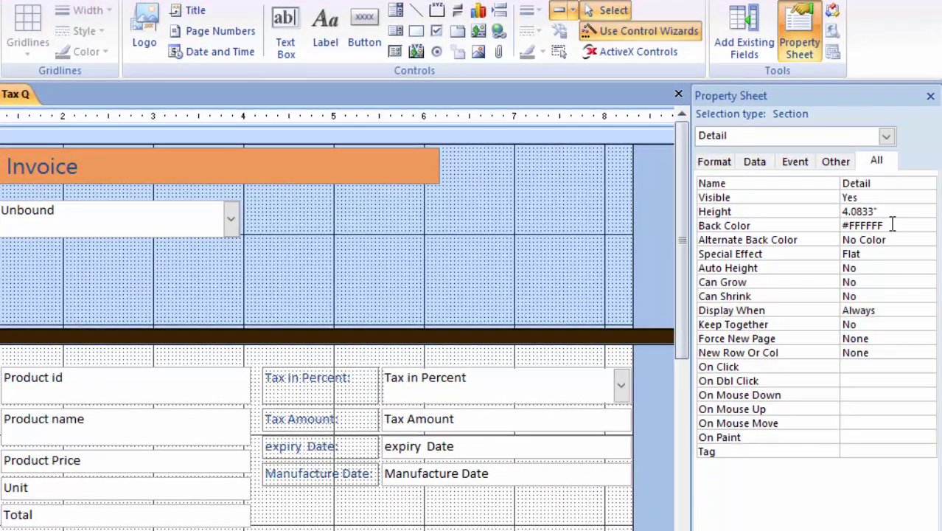
click(896, 225)
click(912, 226)
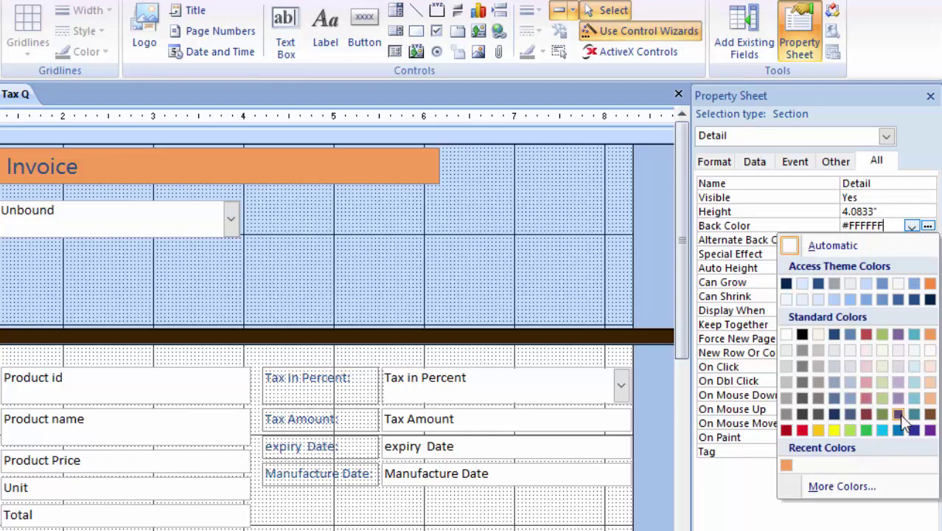
click(596, 298)
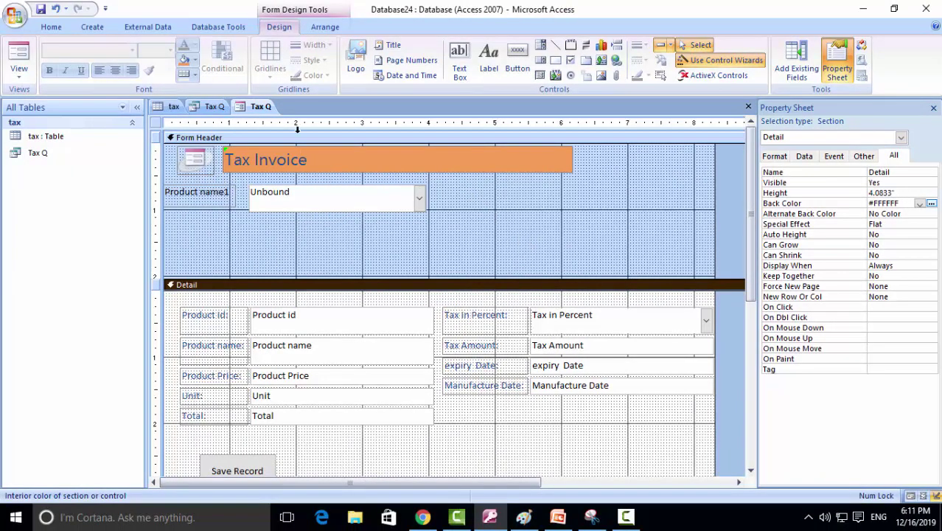
- Replace the header logo with the Scanf copy picture from the Thumbnail folder
click(357, 66)
click(357, 57)
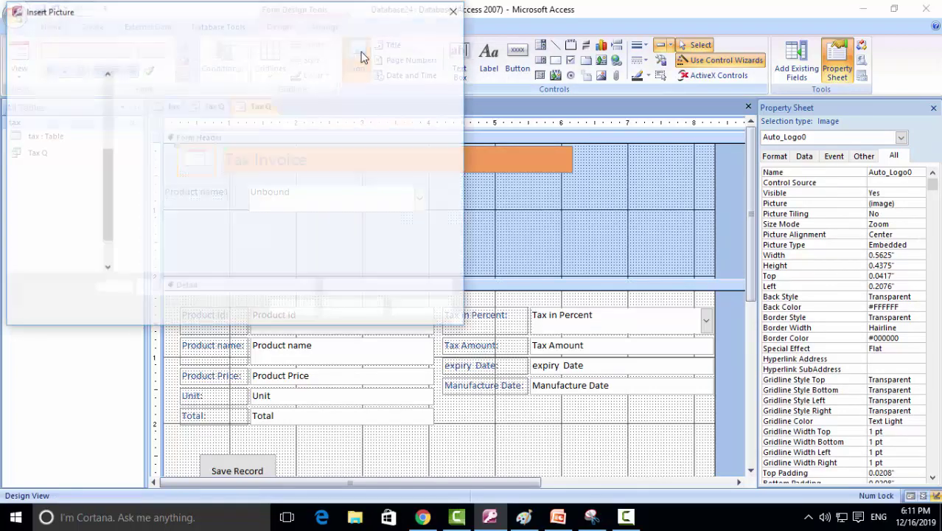
double_click(343, 122)
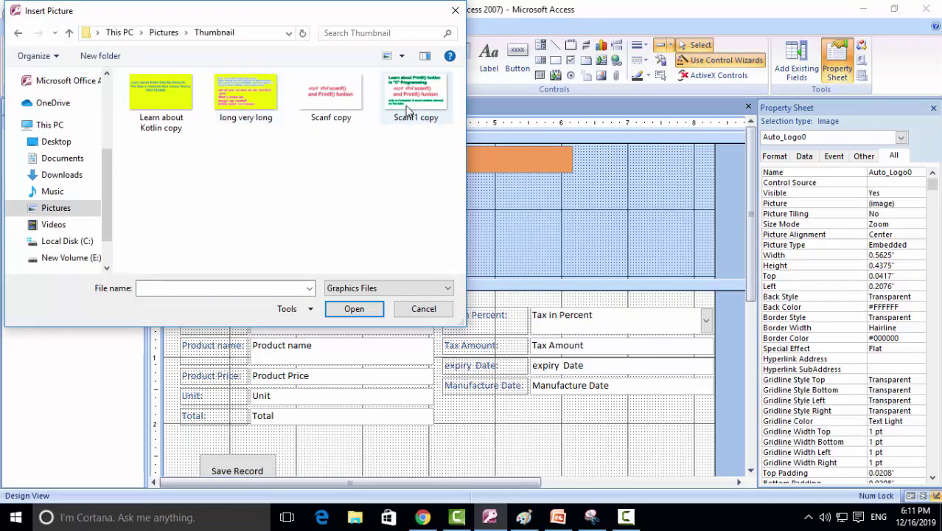
double_click(332, 103)
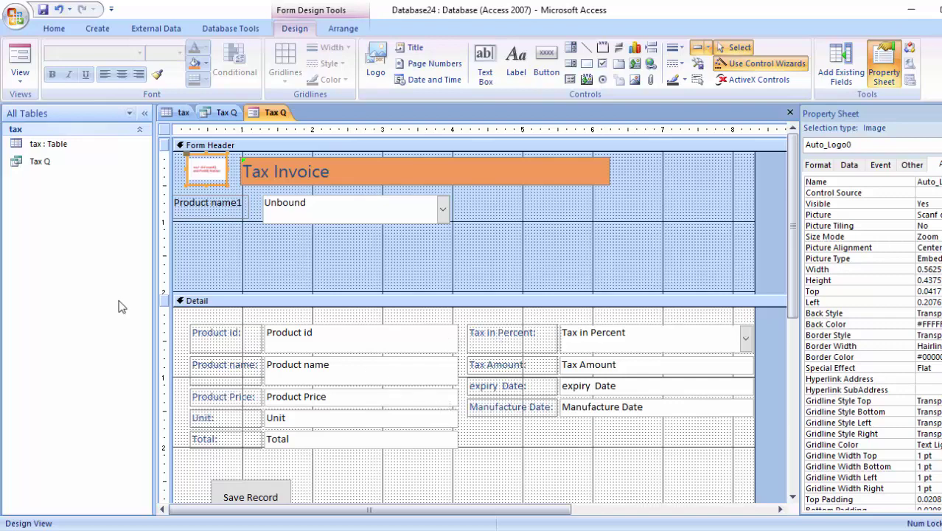
- Switch to Form view and use the product combo box to jump to Mouse
click(19, 66)
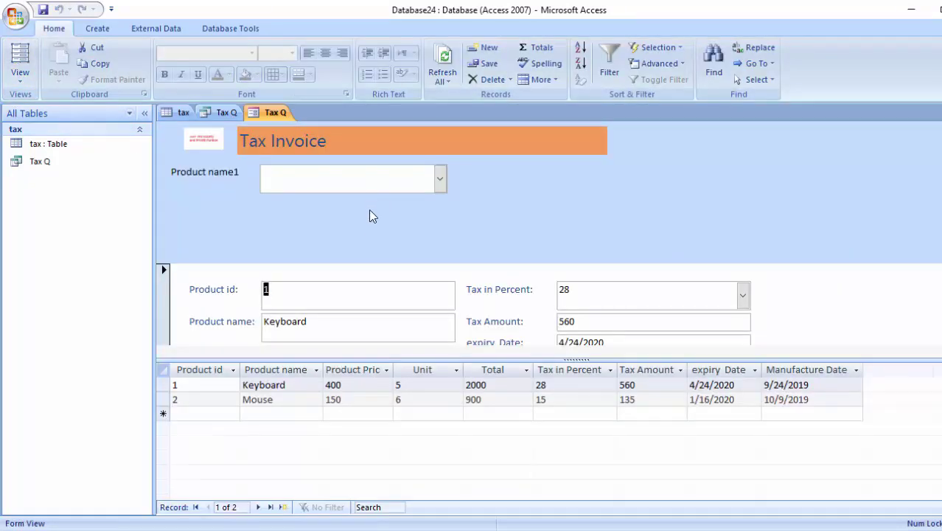
click(439, 184)
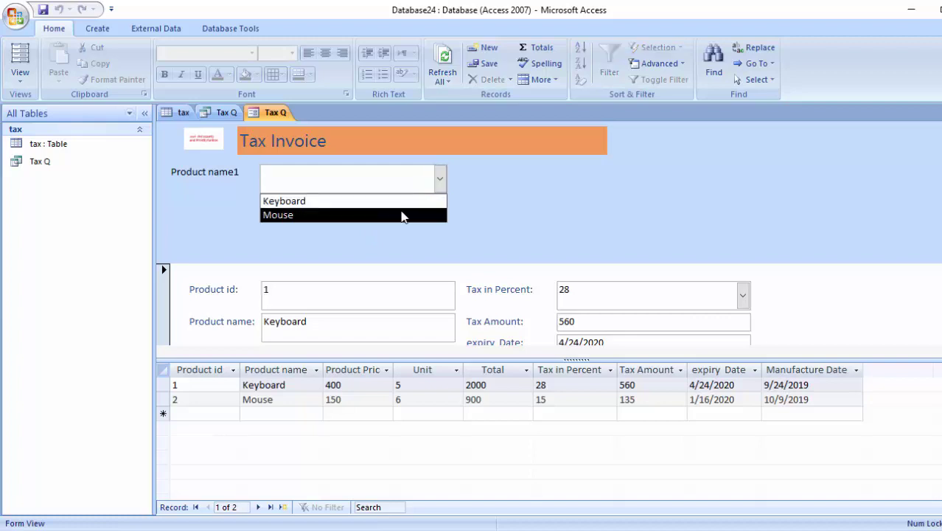
click(402, 215)
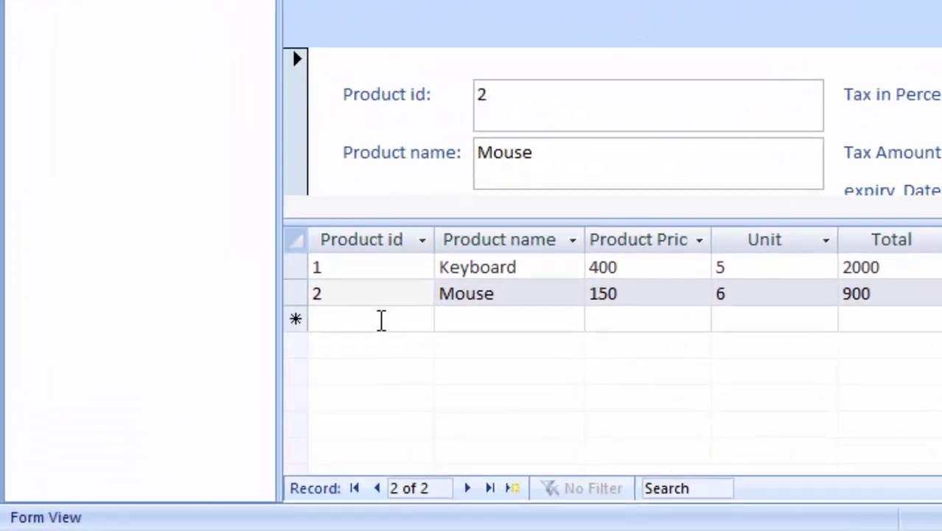
- Add record 3, CPU, with price 15000, 3 units and 15% tax
click(281, 374)
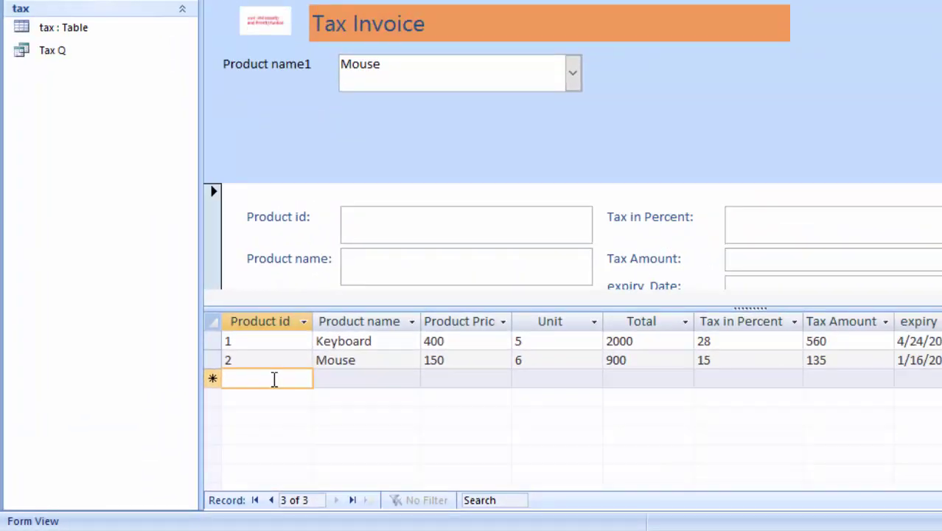
text(3)
key(Tab)
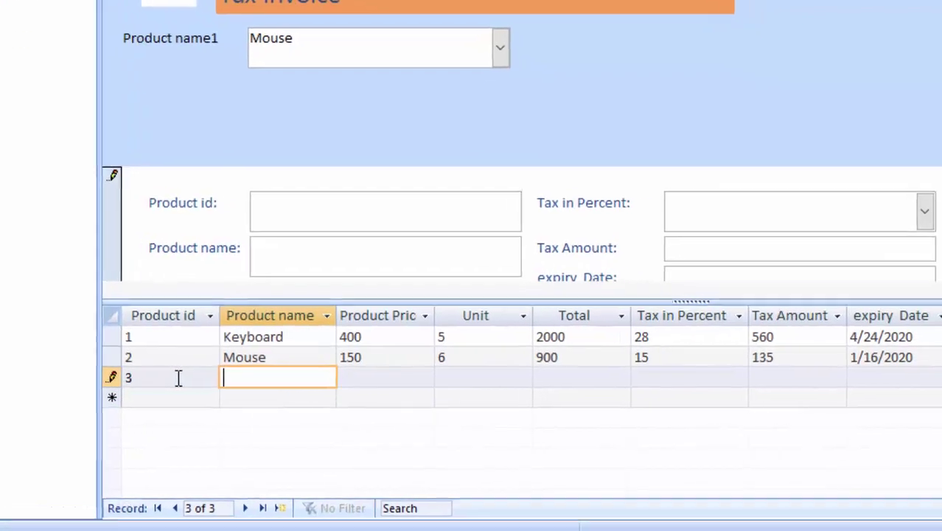
text(CPU)
key(Tab)
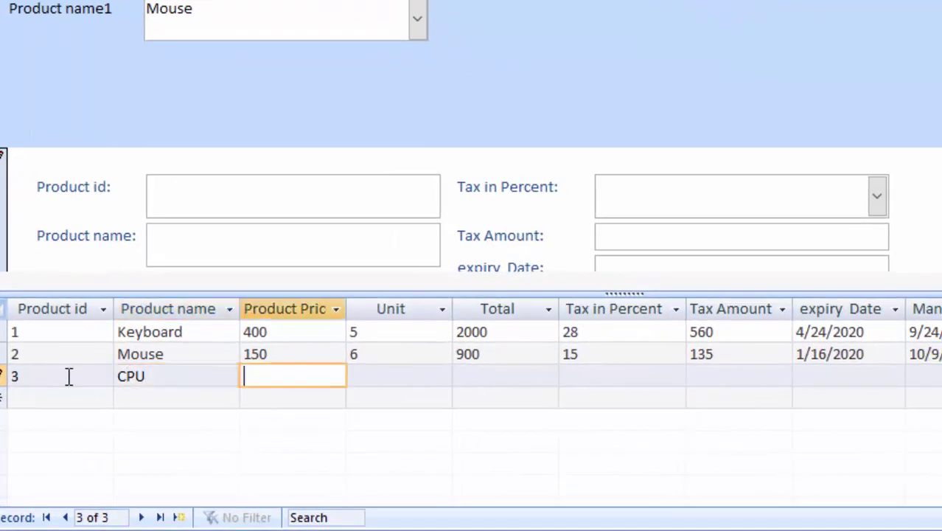
text(150)
text(0)
key(Tab)
key(shift+Tab)
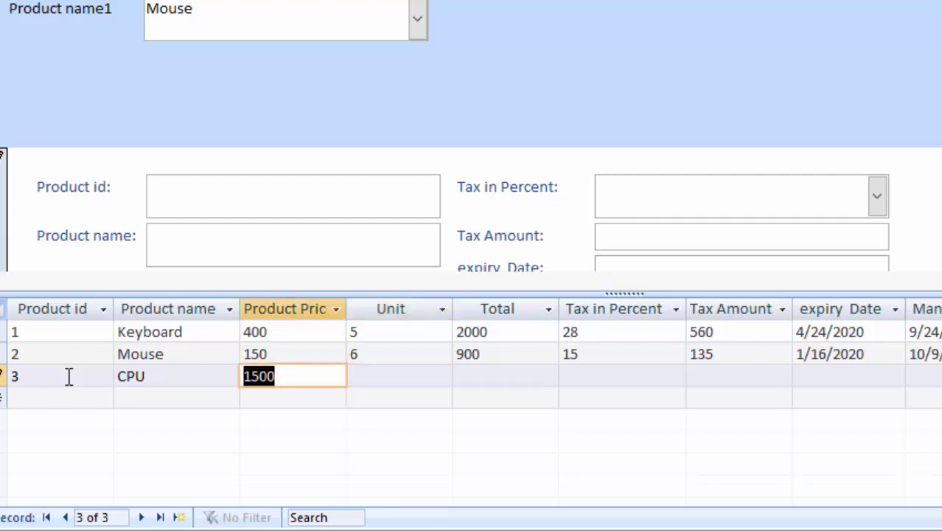
text(15000)
key(Tab)
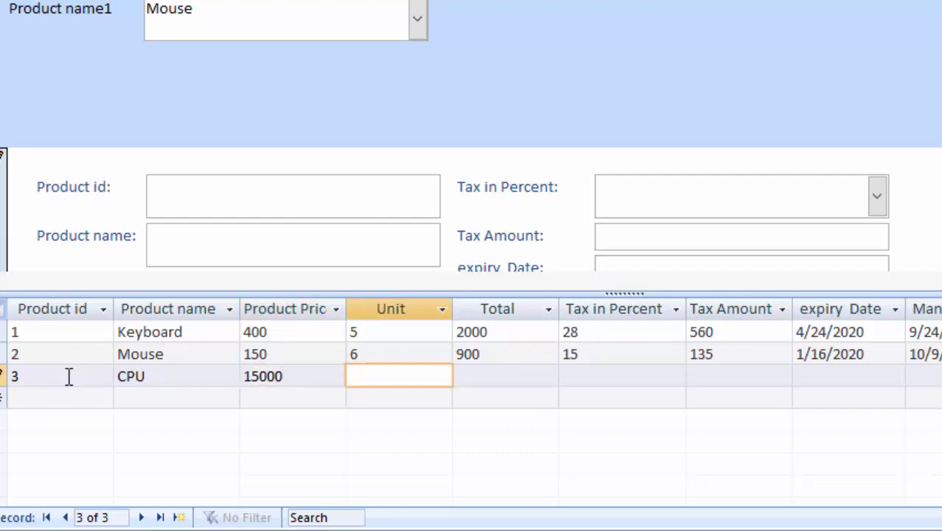
text(3)
key(Tab)
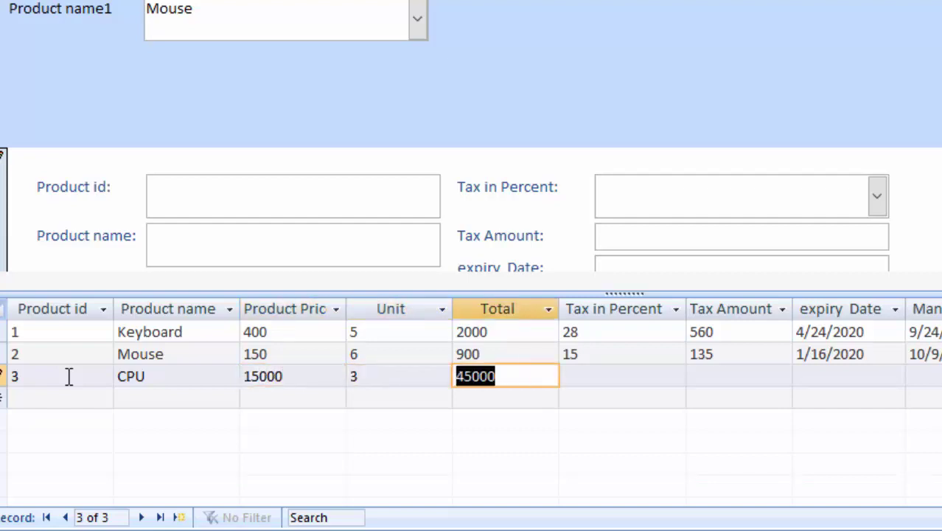
key(Tab)
text(15)
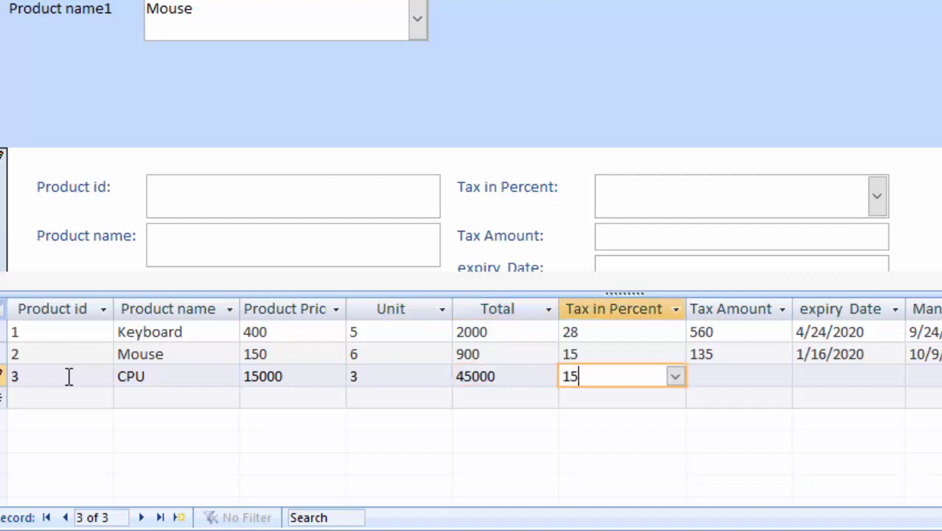
key(Tab)
key(Tab)
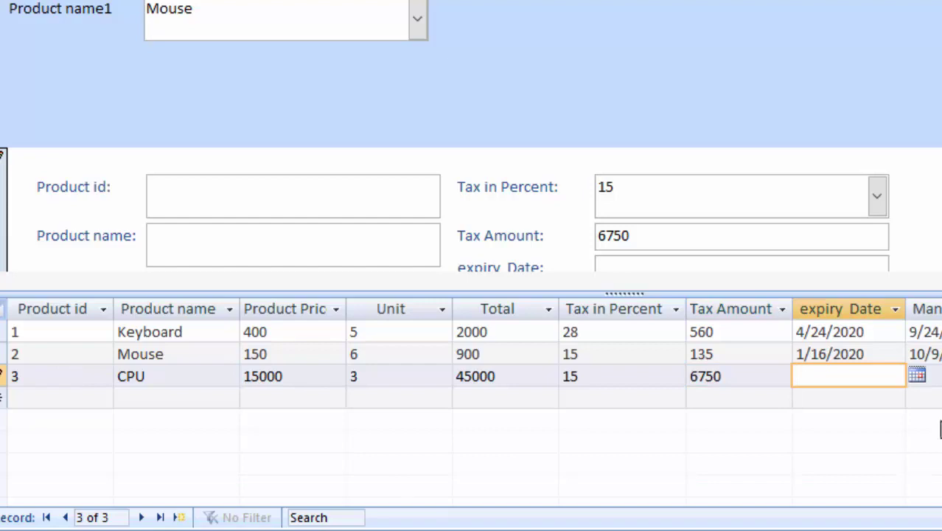
- Add record 4, motherboard, with price 4500, 5 units and 15% tax
click(921, 381)
click(888, 379)
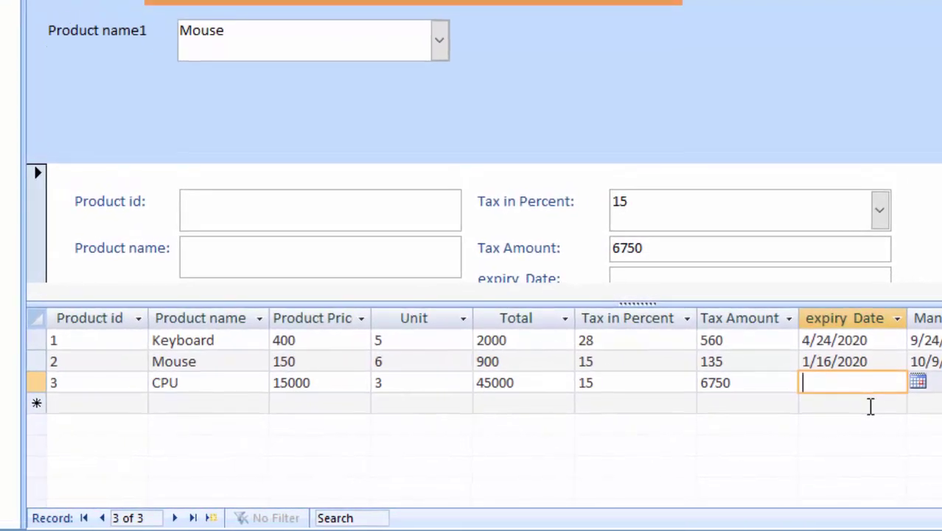
key(ctrl+plus)
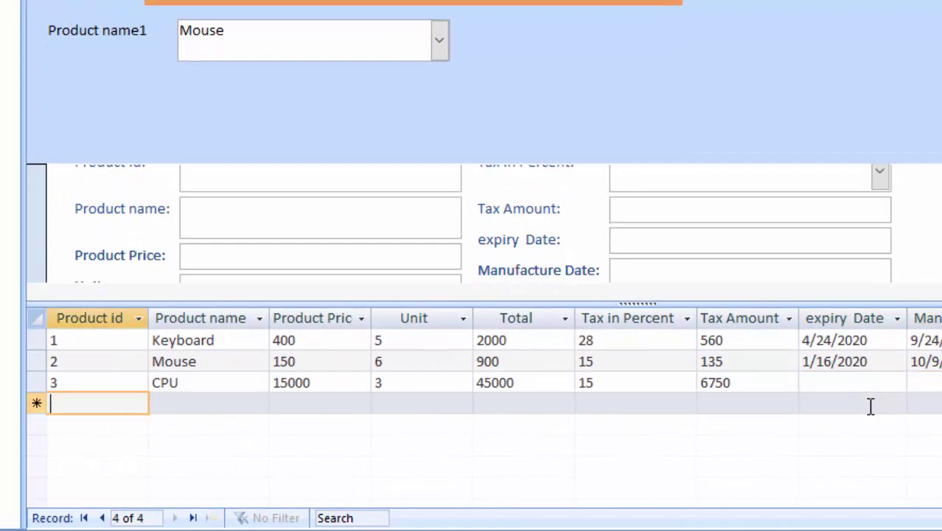
text(4)
key(Tab)
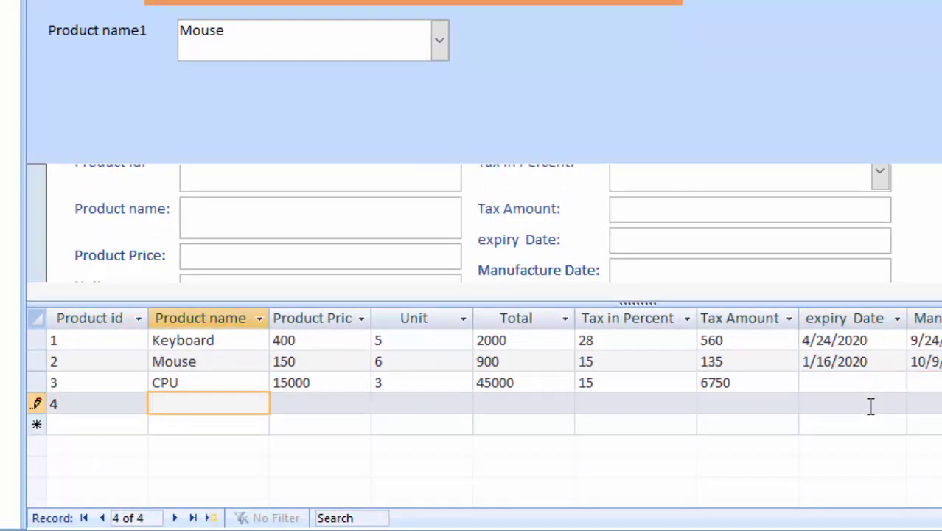
text(mother)
text(board)
key(Tab)
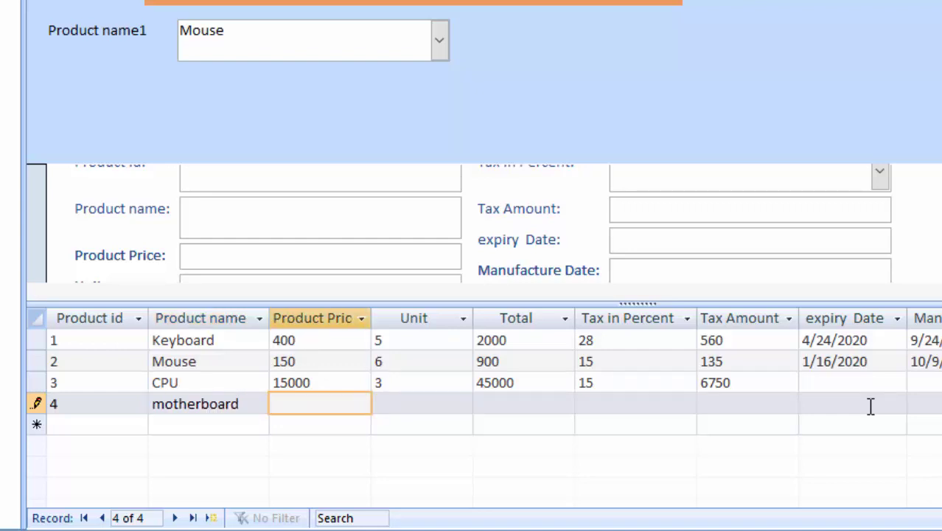
text(4500)
key(Tab)
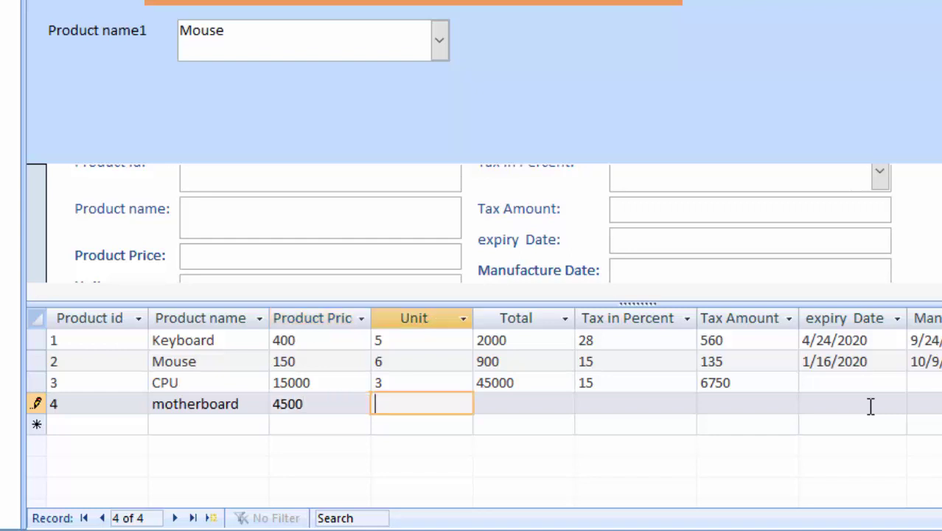
text(5)
key(Tab)
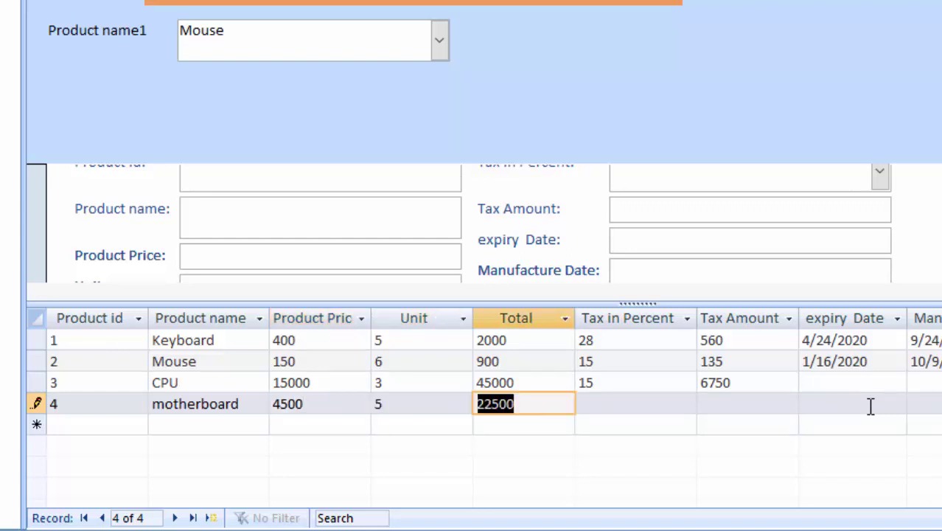
key(Tab)
text(15)
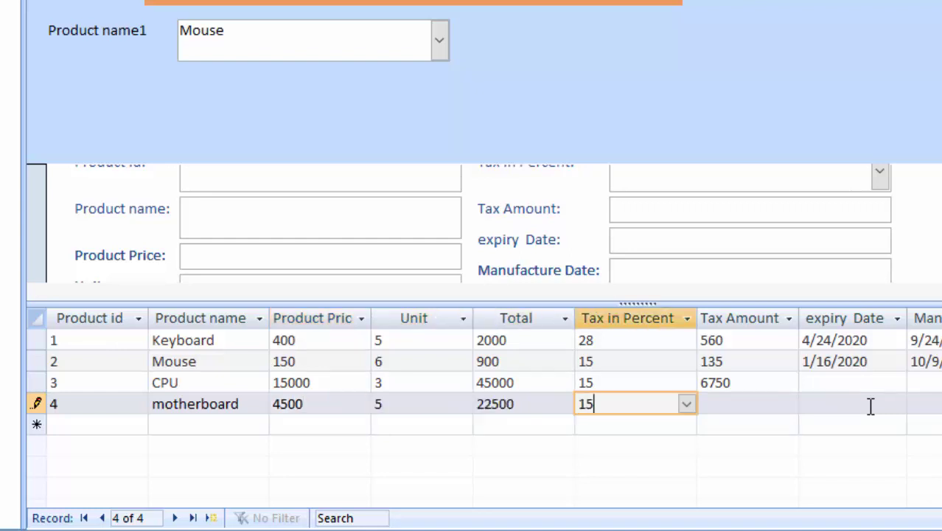
key(Tab)
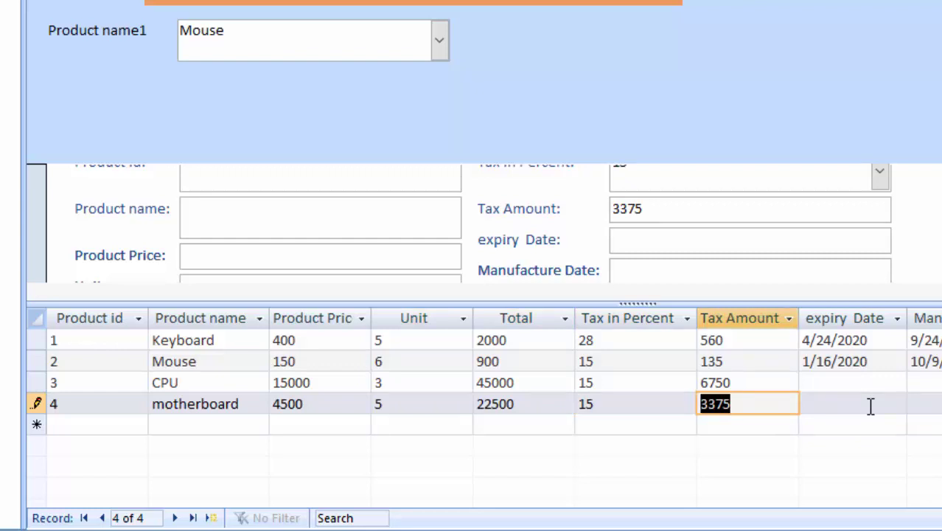
key(Tab)
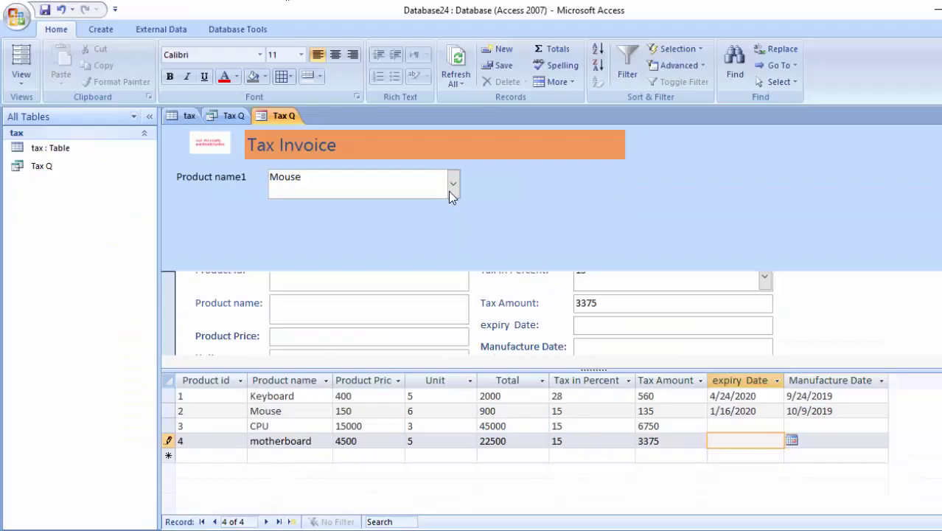
- Save the split form as 'Tax Q' from Layout view, then return to Design View
click(451, 189)
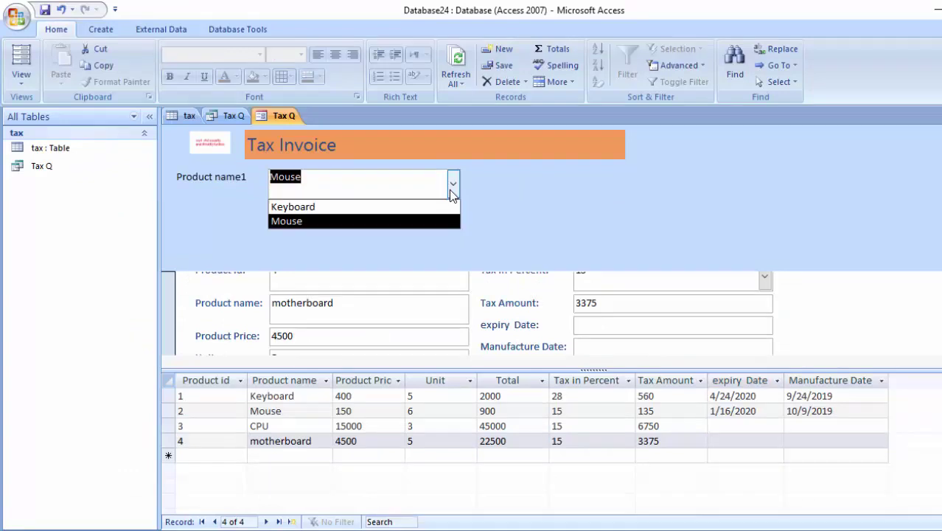
click(16, 63)
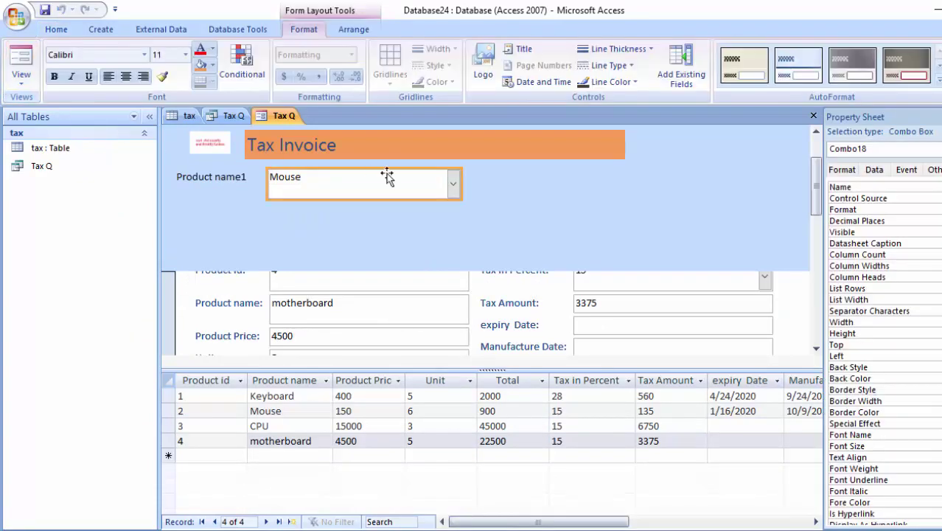
click(17, 16)
click(64, 117)
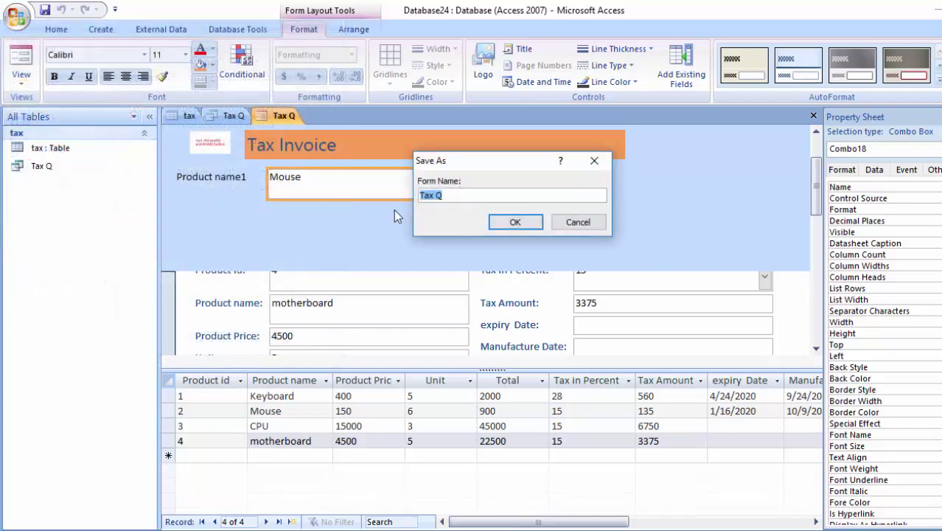
click(510, 222)
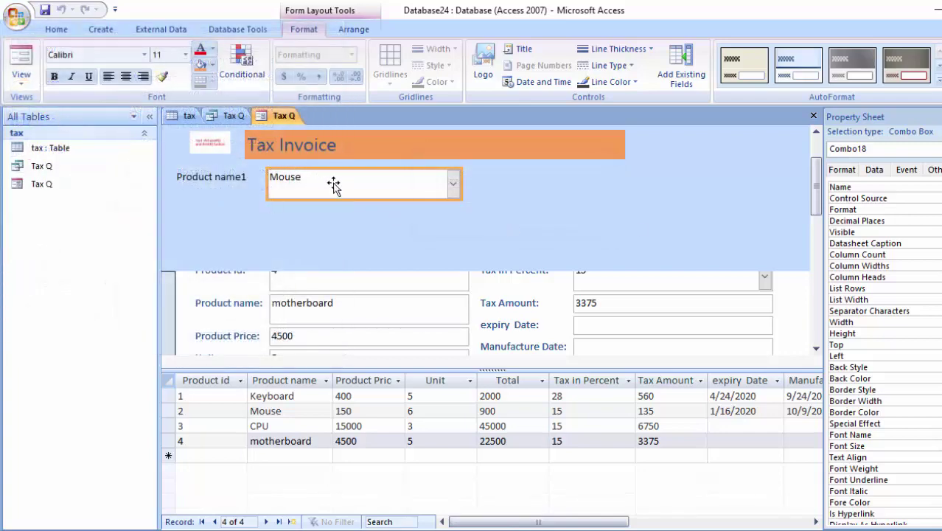
click(21, 77)
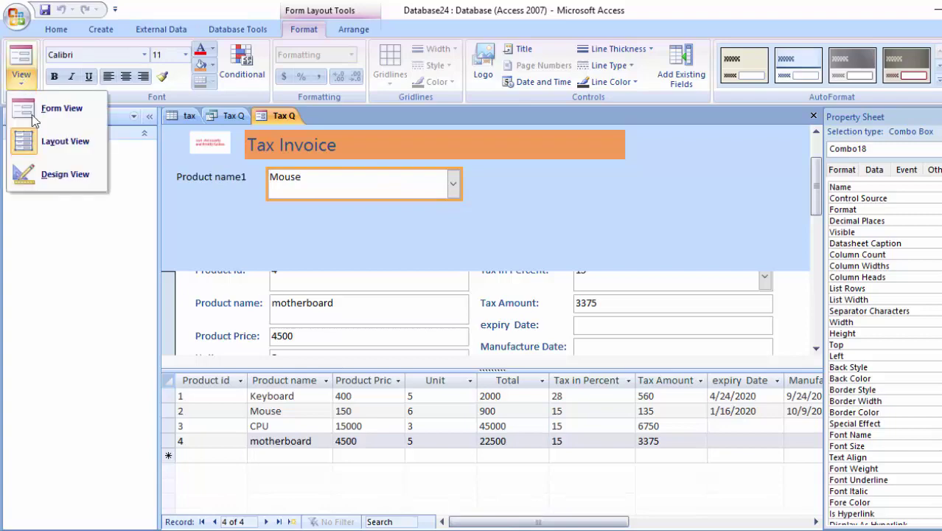
click(64, 175)
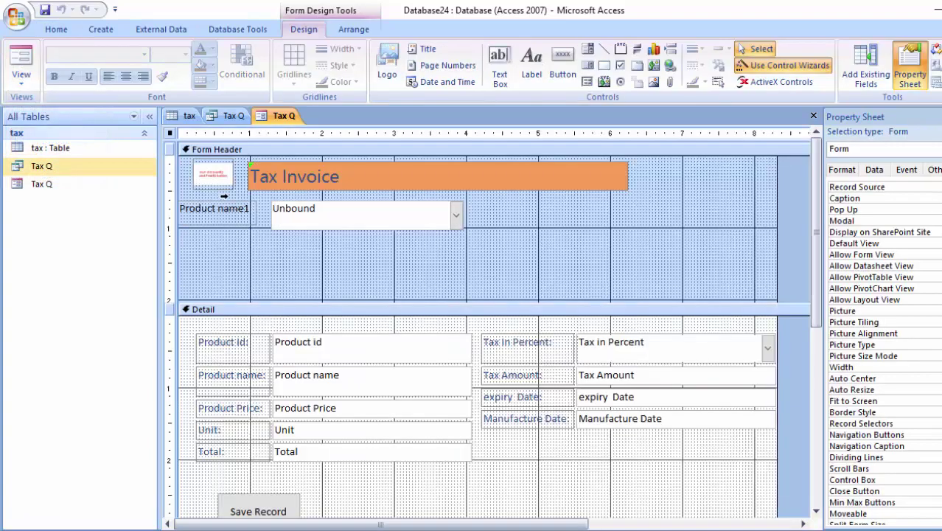
- Return Tax Q to Form view, confirm the Product name1 combo lists all four products, and lower the split bar
click(451, 221)
click(21, 59)
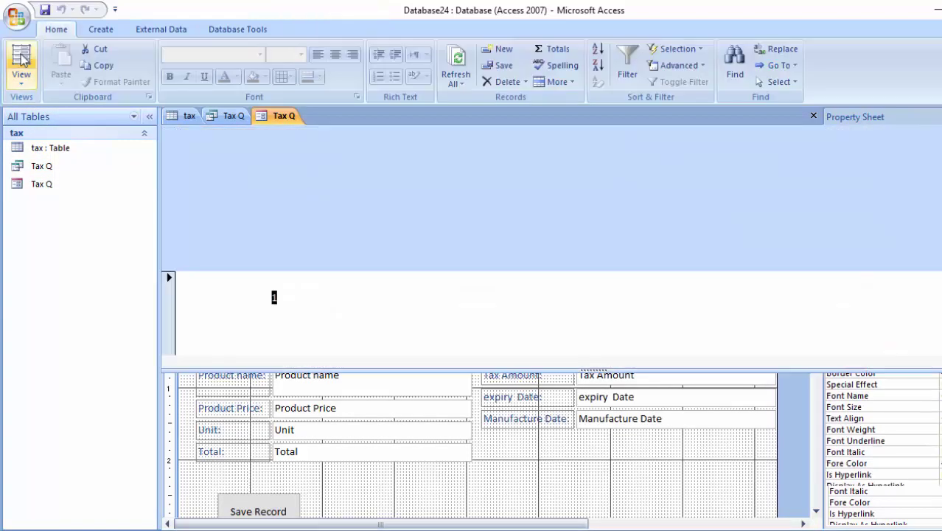
click(452, 185)
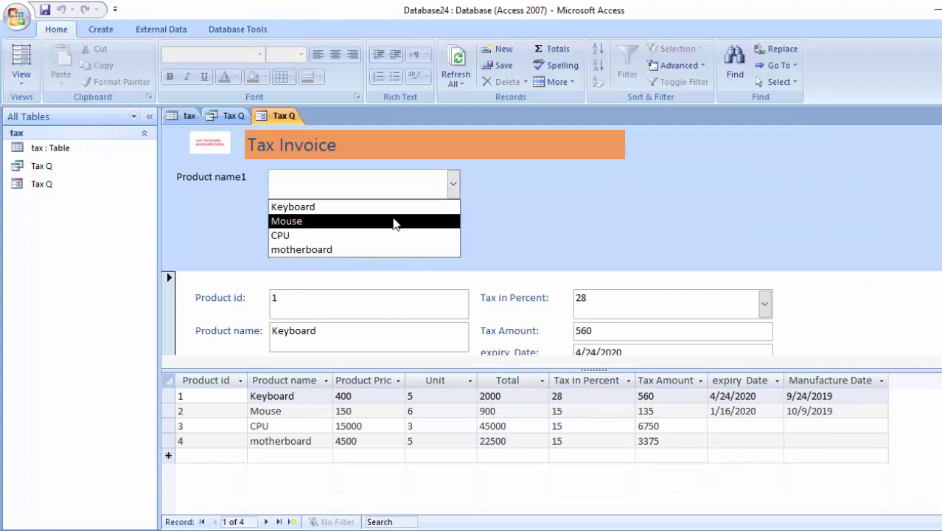
click(427, 371)
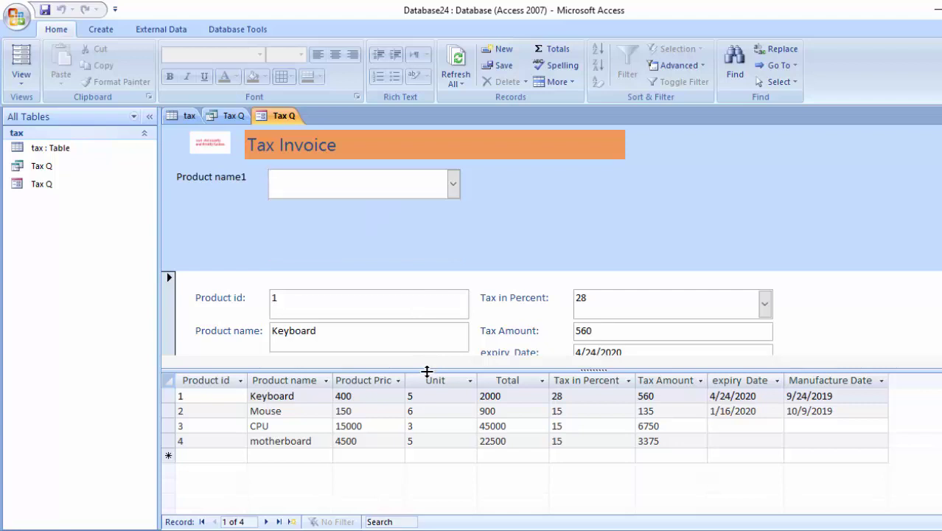
drag(427, 372, 425, 472)
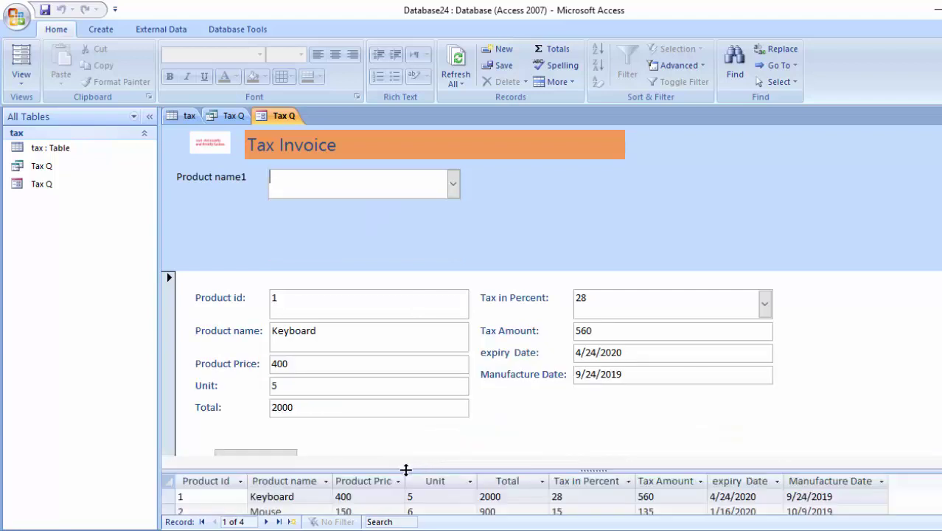